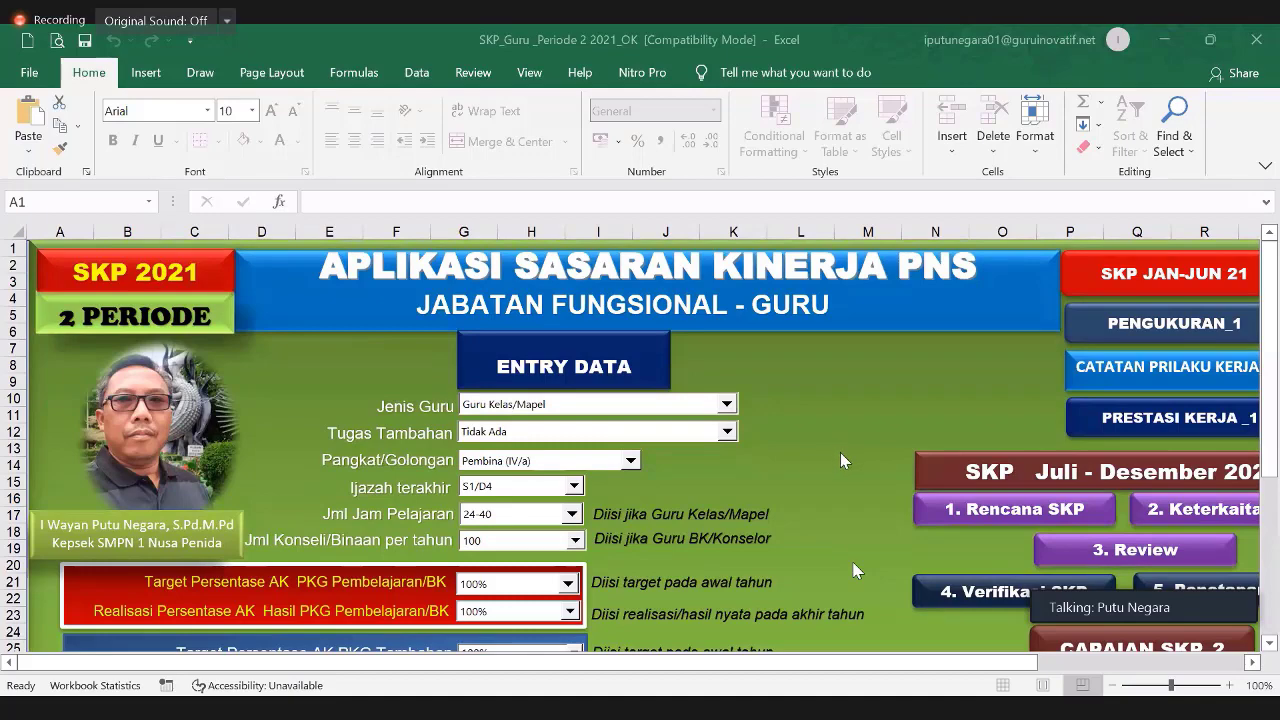
# Step: Look over the ENTRY DATA settings on the front sheet, from Jenis Guru down to the PKG target and realisation percentages
pyautogui.scroll(-5, 838, 484)
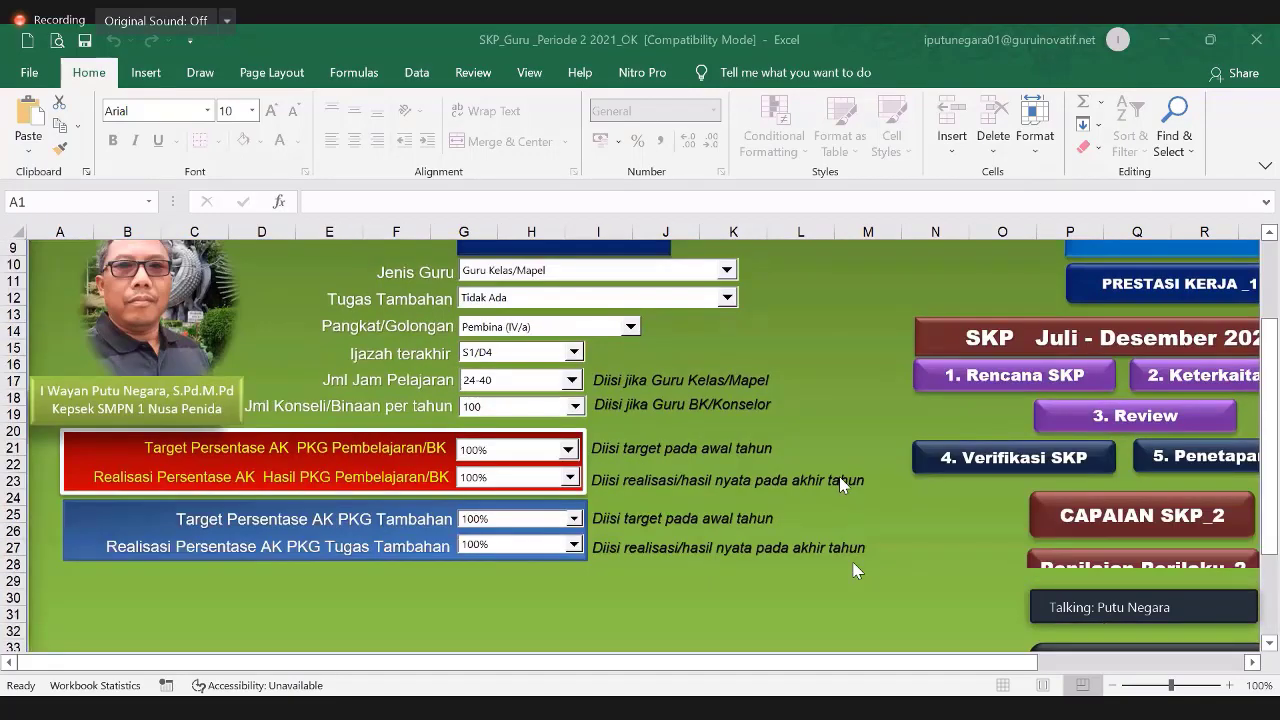
pyautogui.scroll(5, 842, 480)
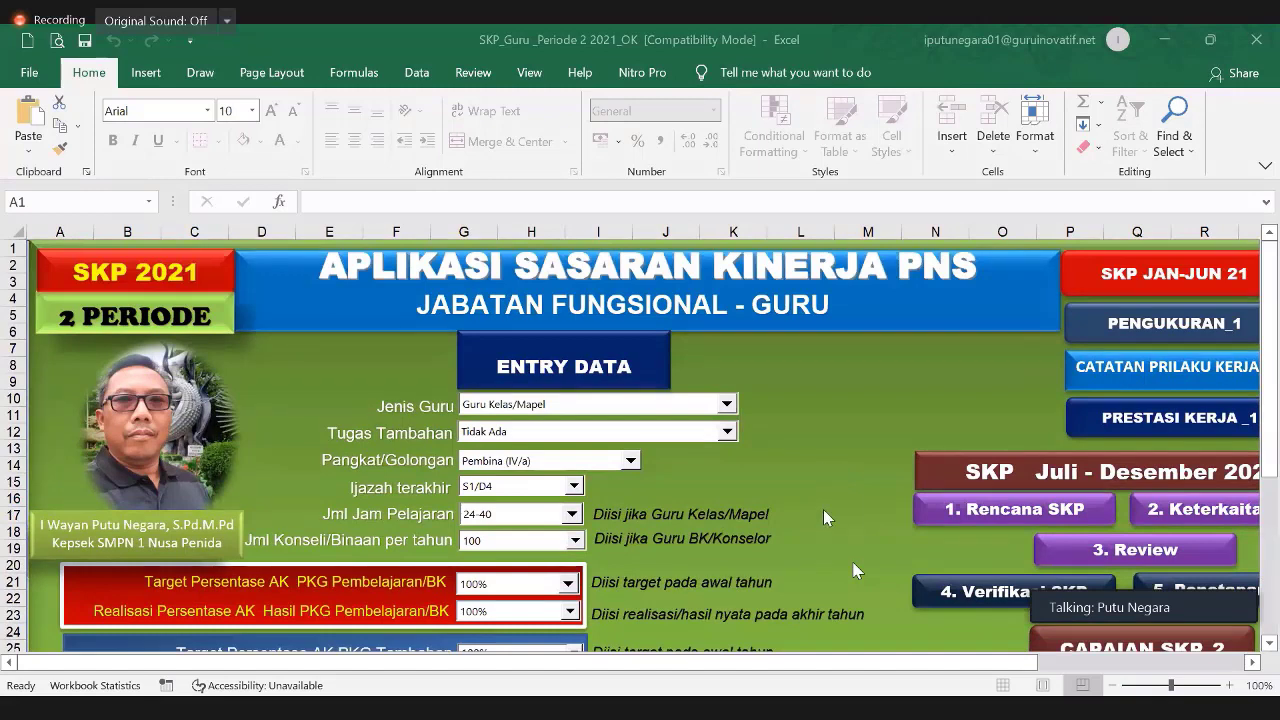
pyautogui.scroll(-3, 758, 540)
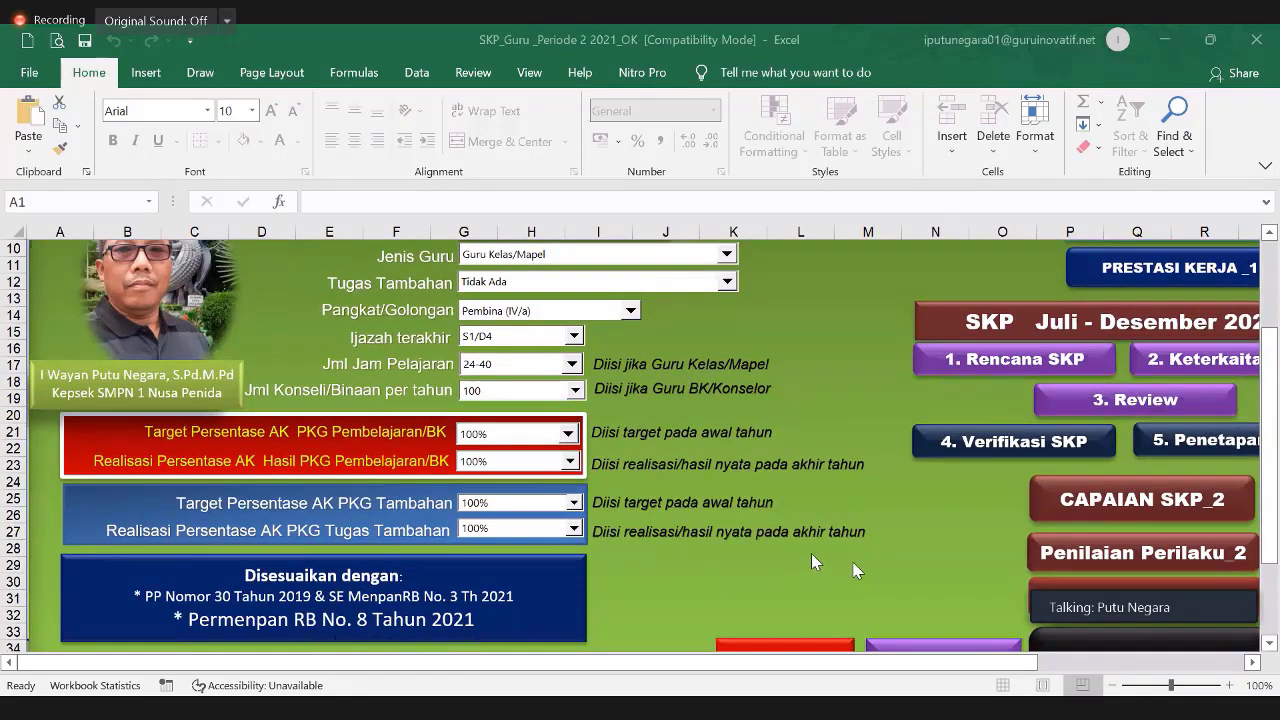
pyautogui.scroll(1, 793, 538)
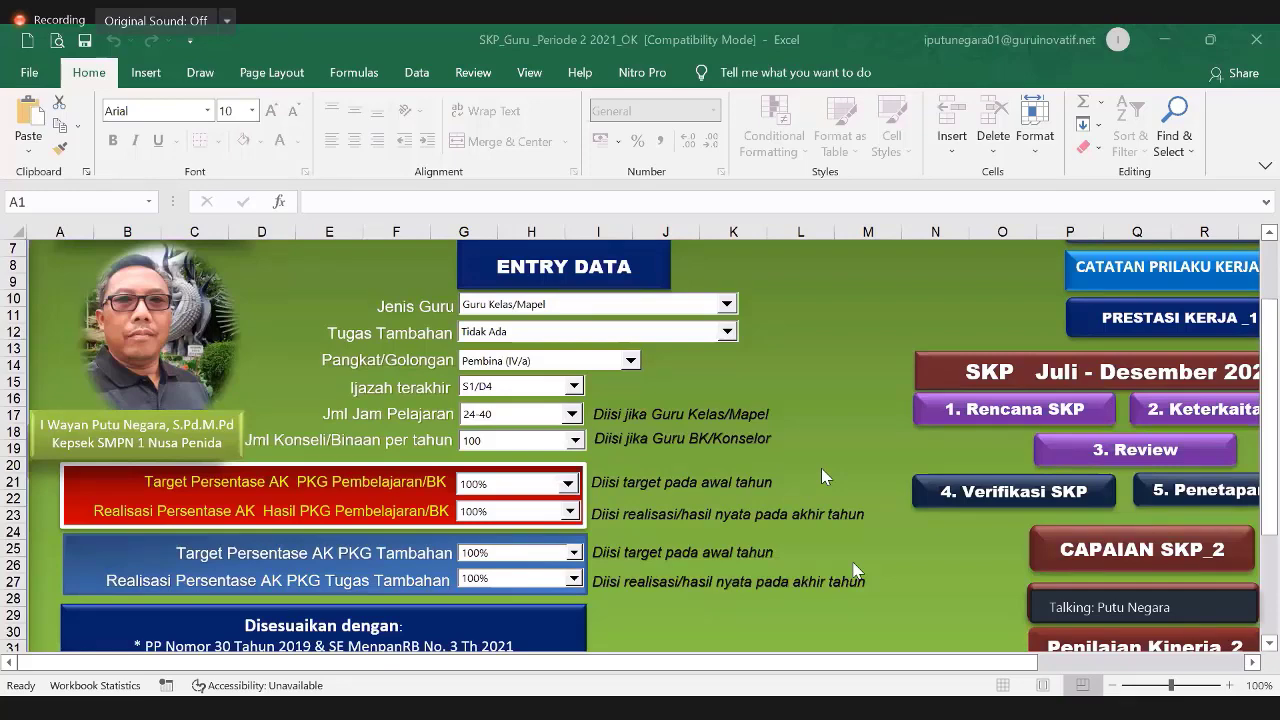
pyautogui.scroll(-1, 795, 492)
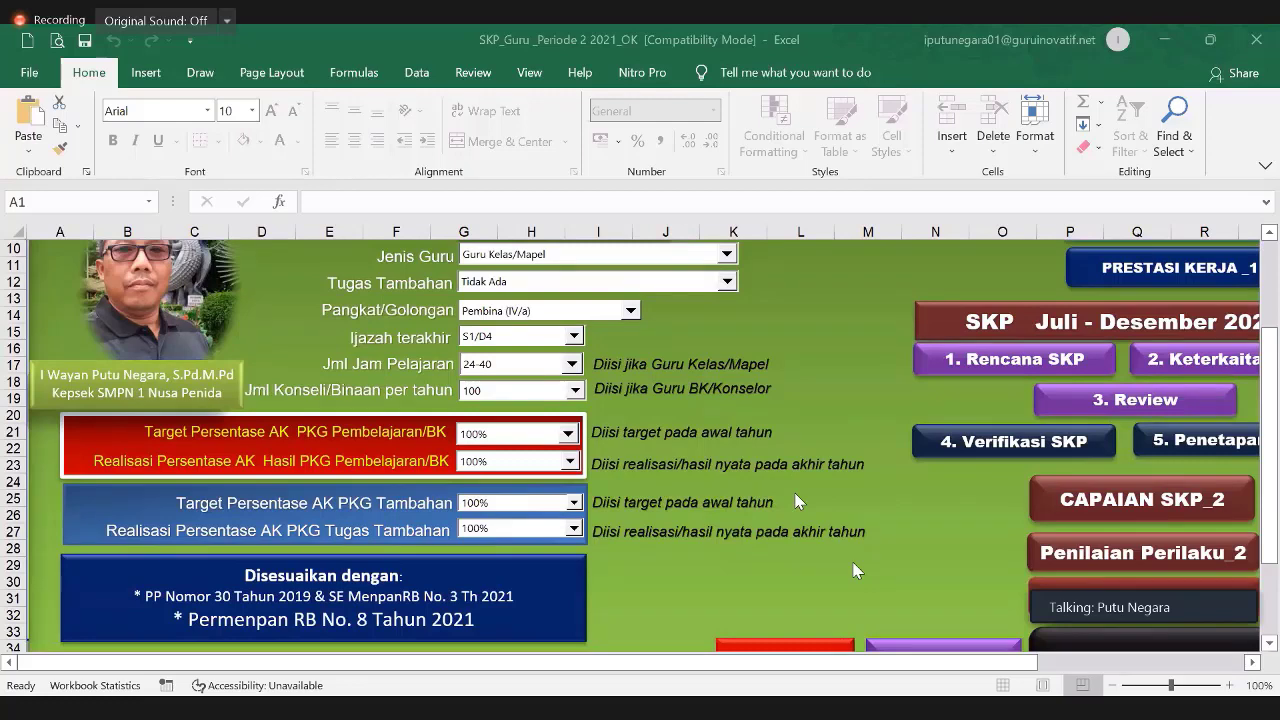
pyautogui.scroll(1, 797, 501)
pyautogui.scroll(1, 797, 500)
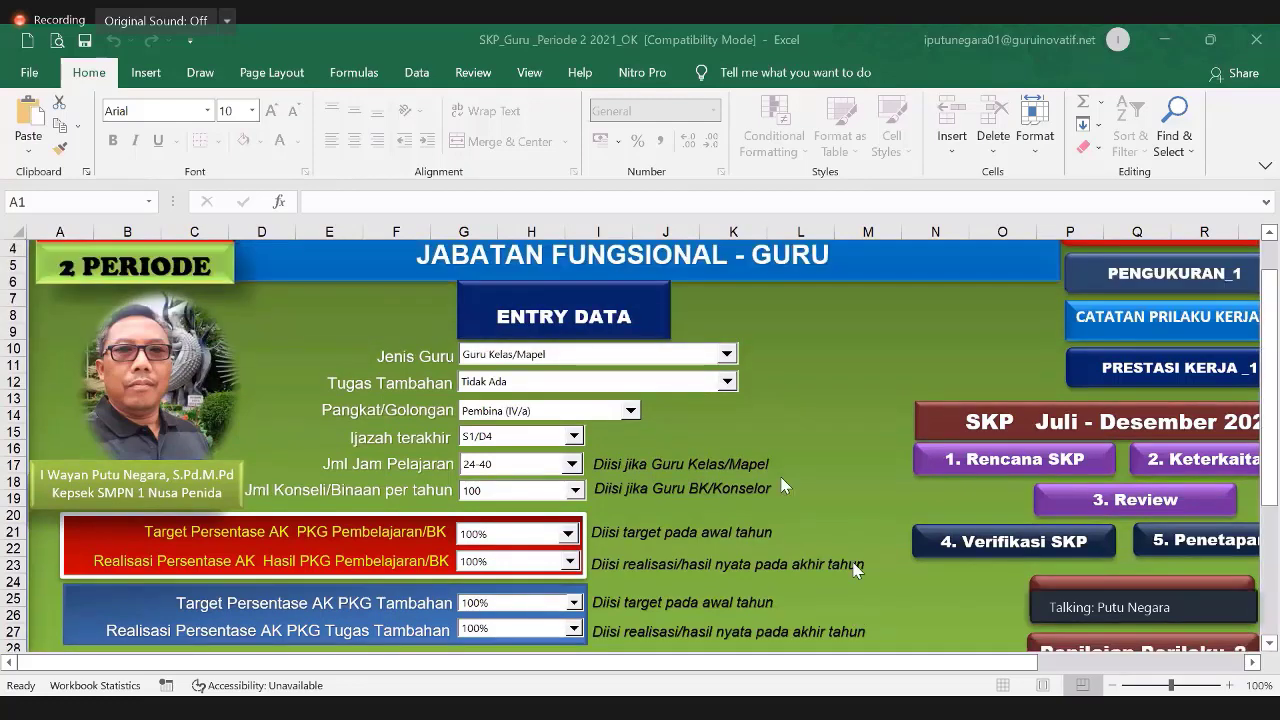
pyautogui.scroll(-1, 773, 409)
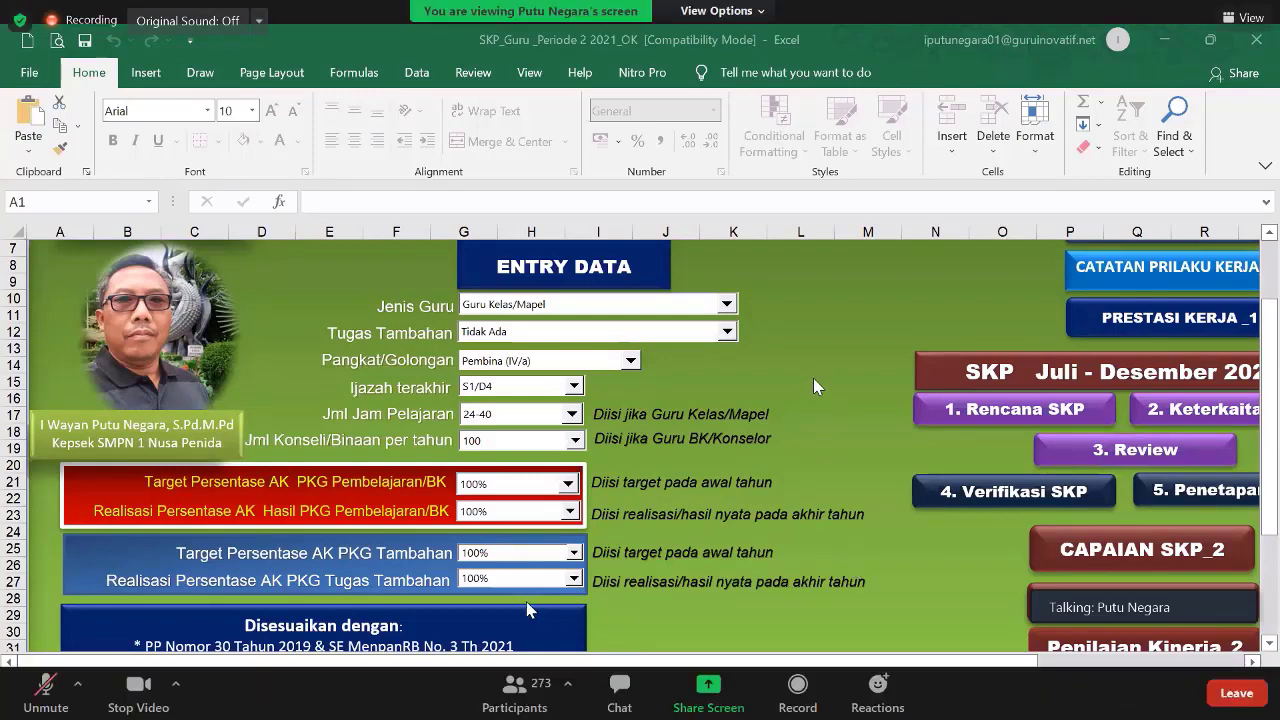
# Step: Open the Zoom meeting chat and look back through the earlier messages for the shared Google Sheets links
pyautogui.click(620, 697)
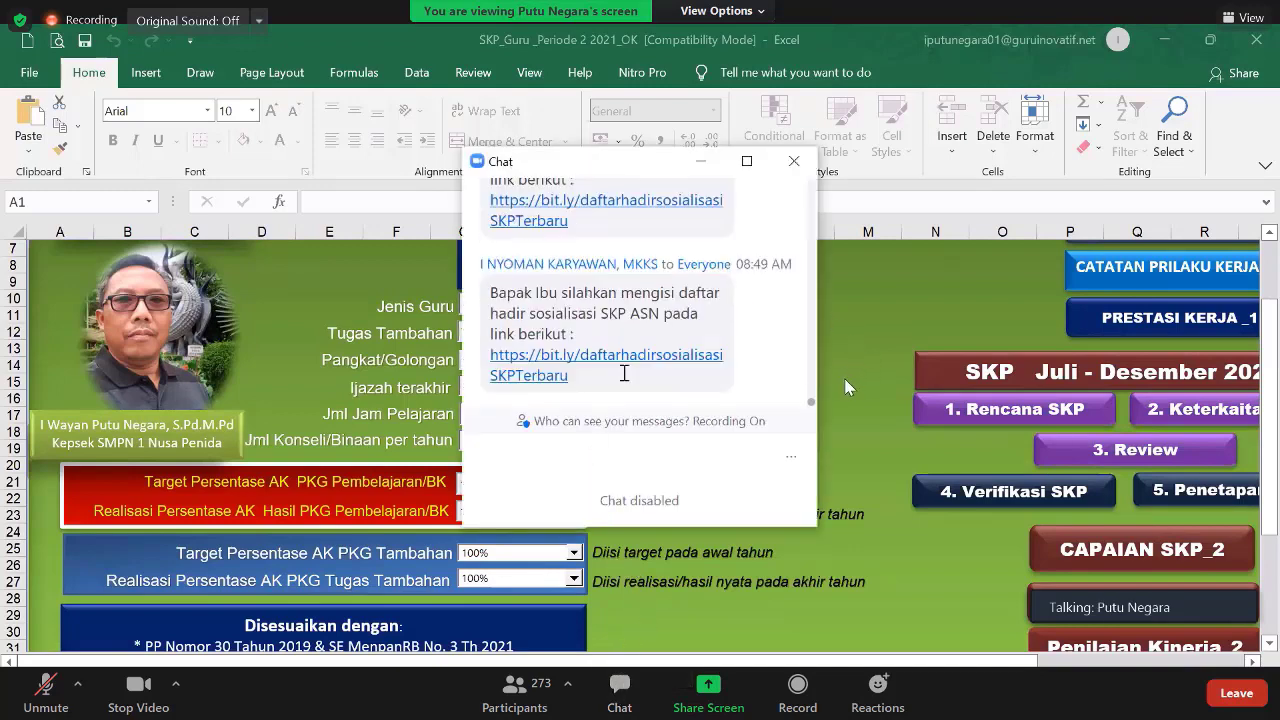
pyautogui.scroll(7, 629, 368)
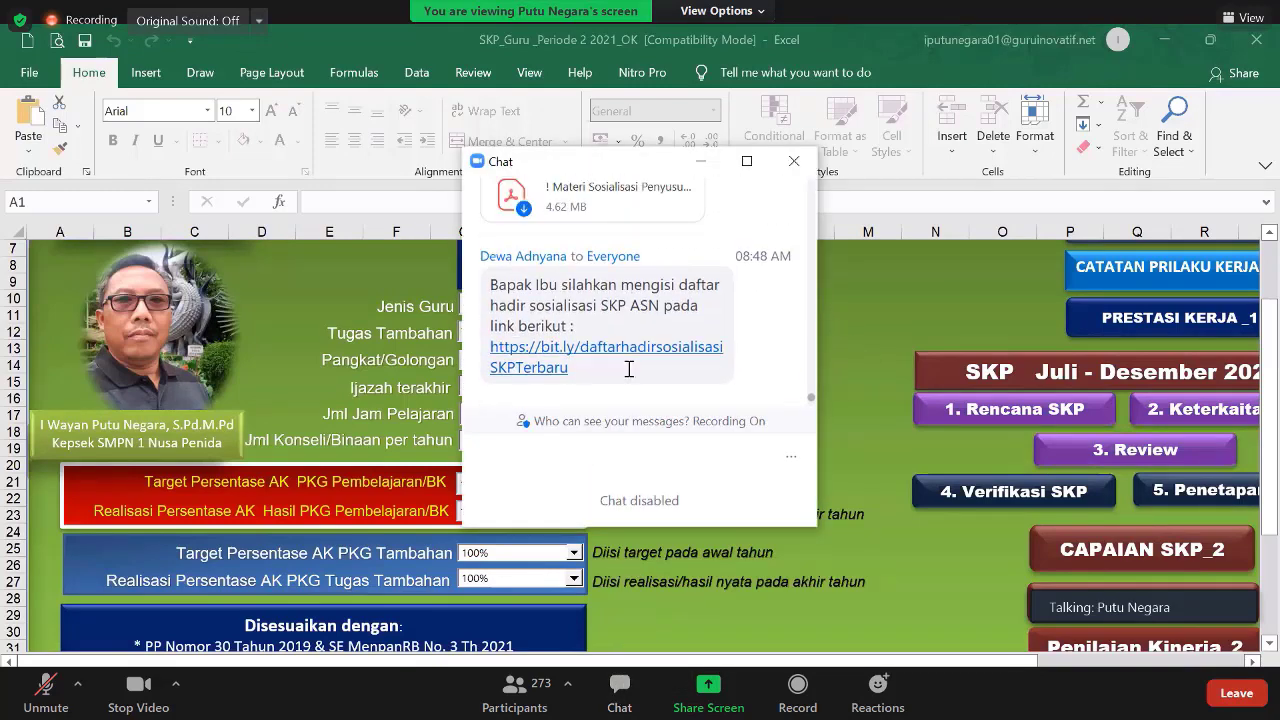
pyautogui.scroll(10, 629, 368)
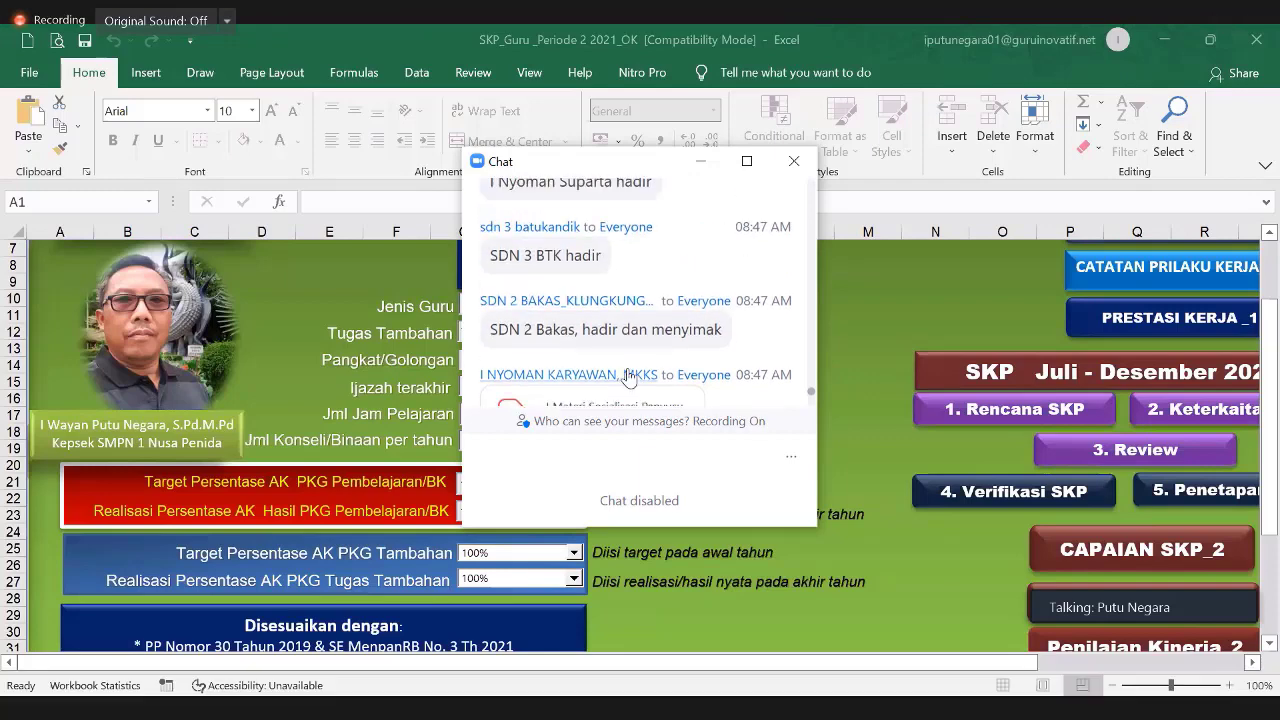
pyautogui.scroll(10, 629, 374)
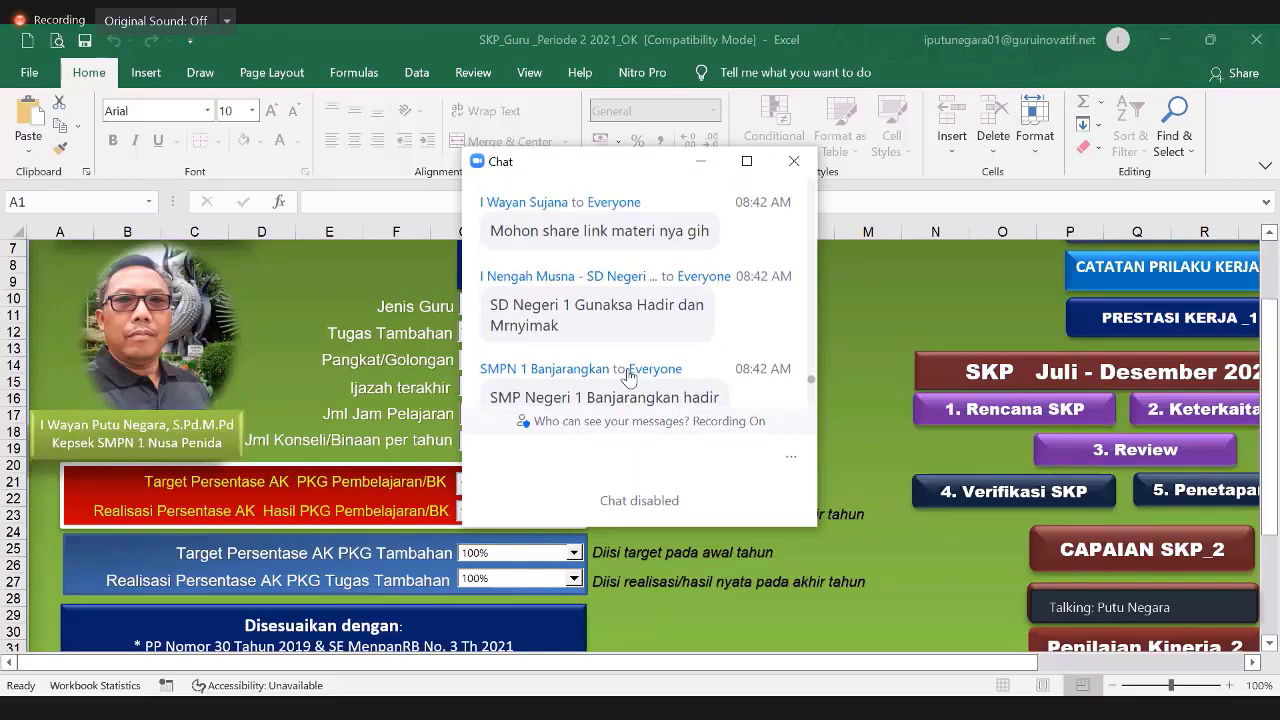
pyautogui.scroll(9, 629, 374)
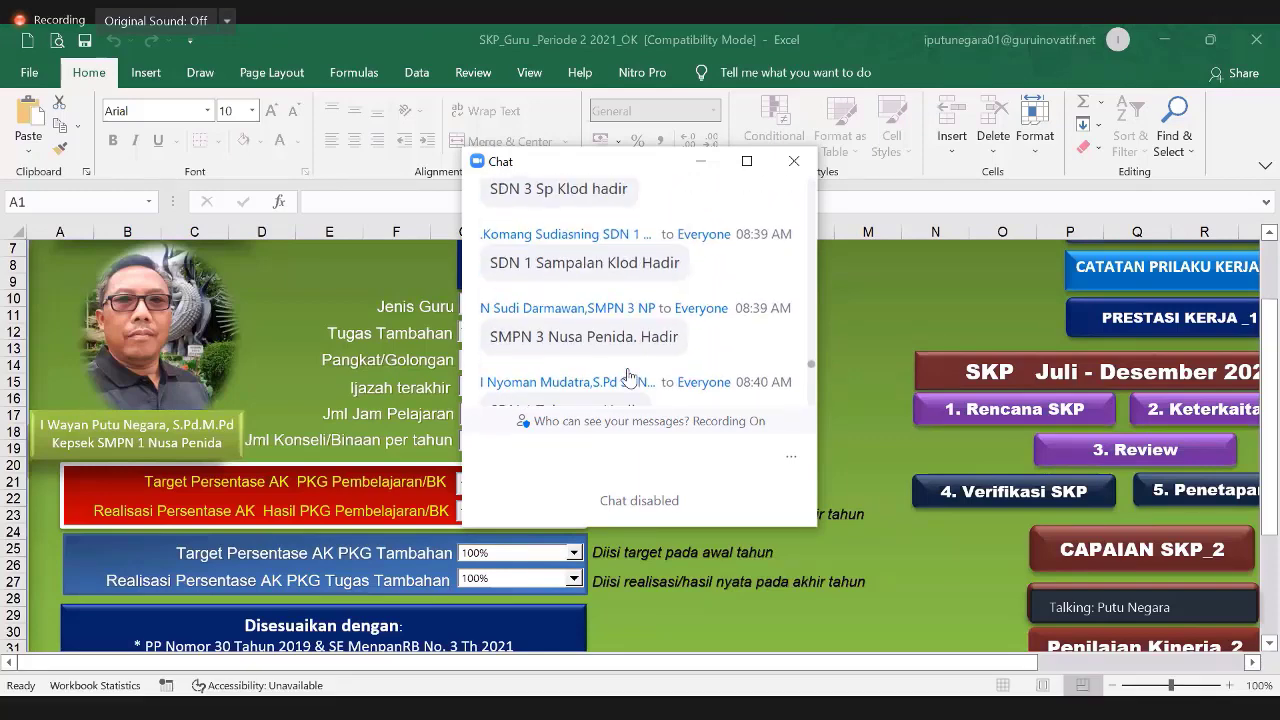
pyautogui.scroll(10, 629, 374)
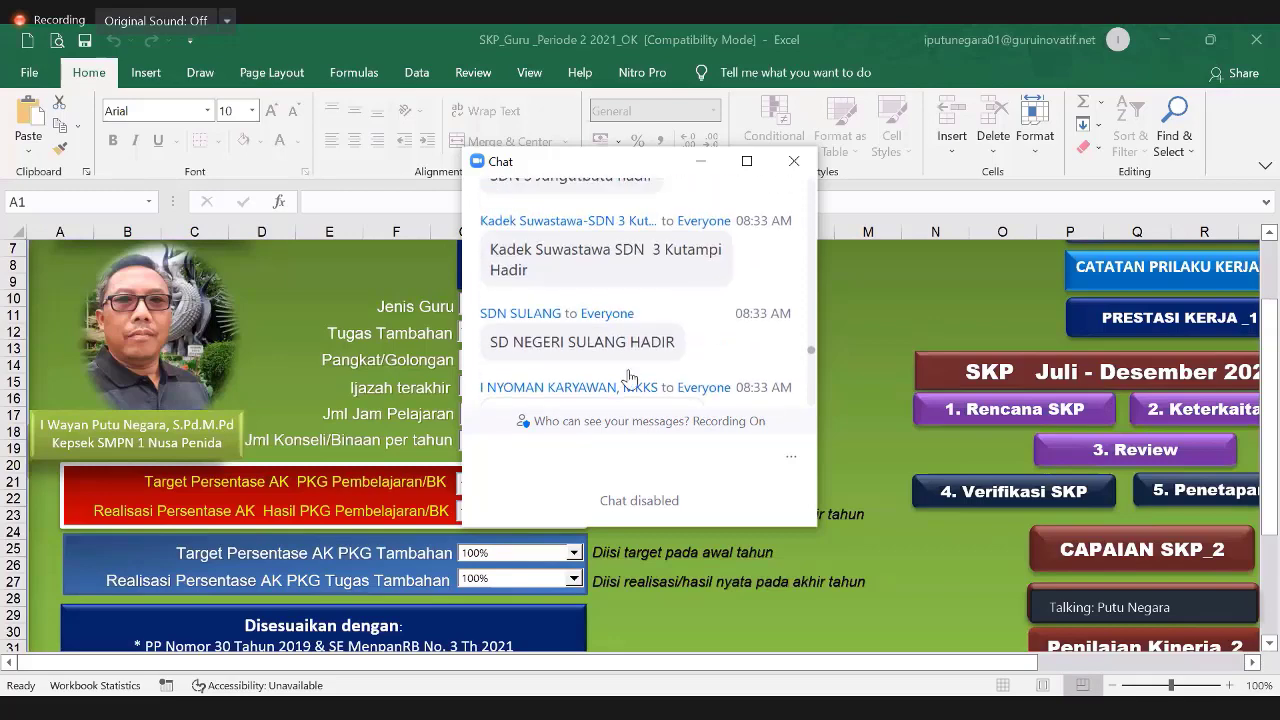
pyautogui.scroll(10, 629, 376)
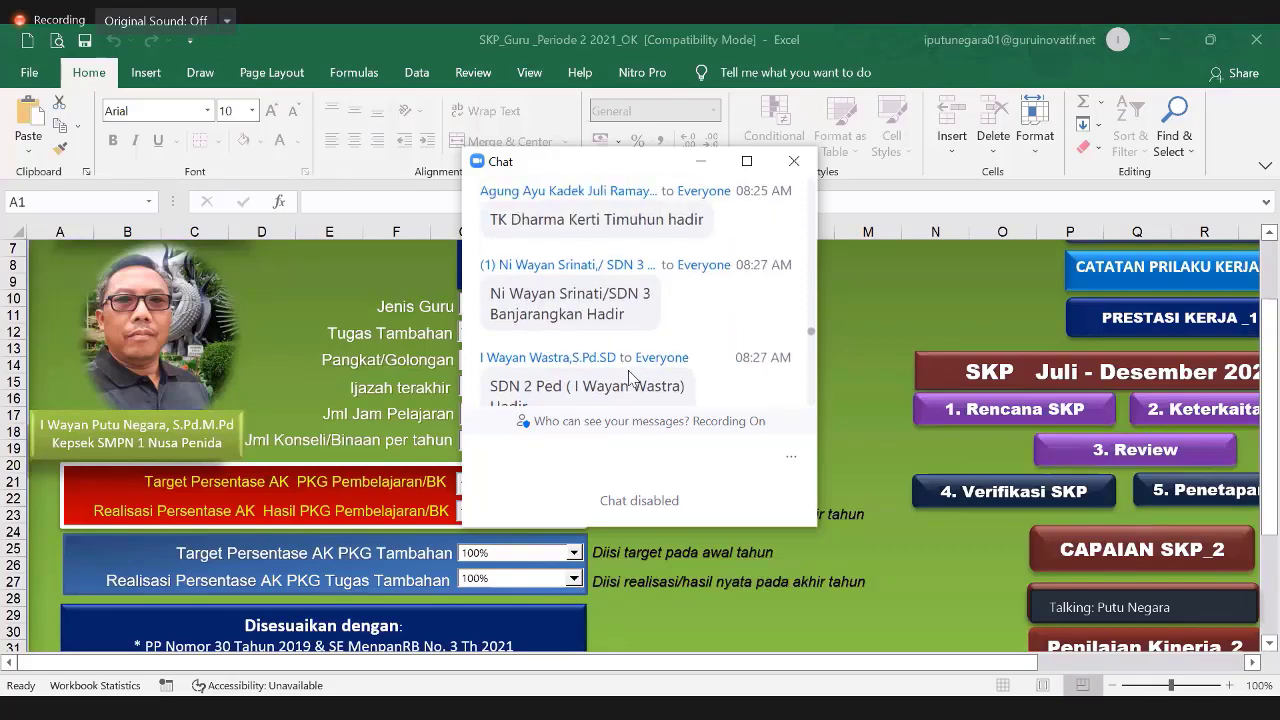
pyautogui.scroll(10, 643, 358)
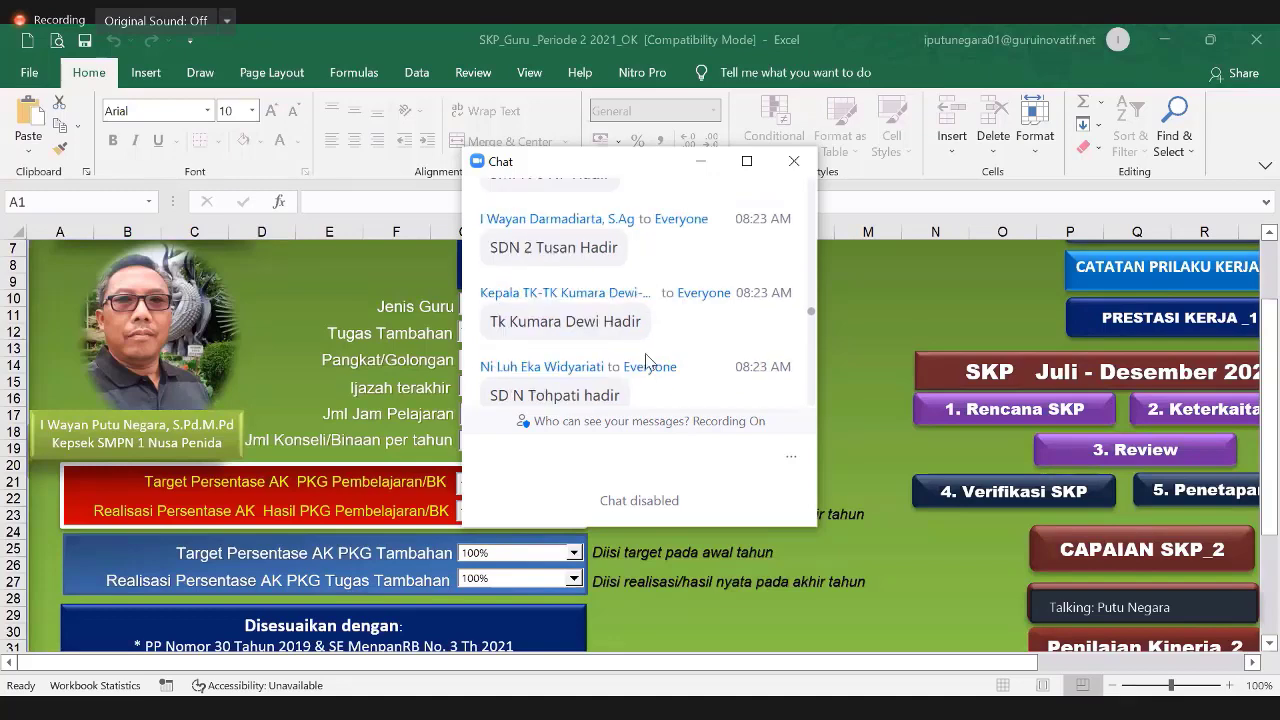
pyautogui.scroll(10, 645, 361)
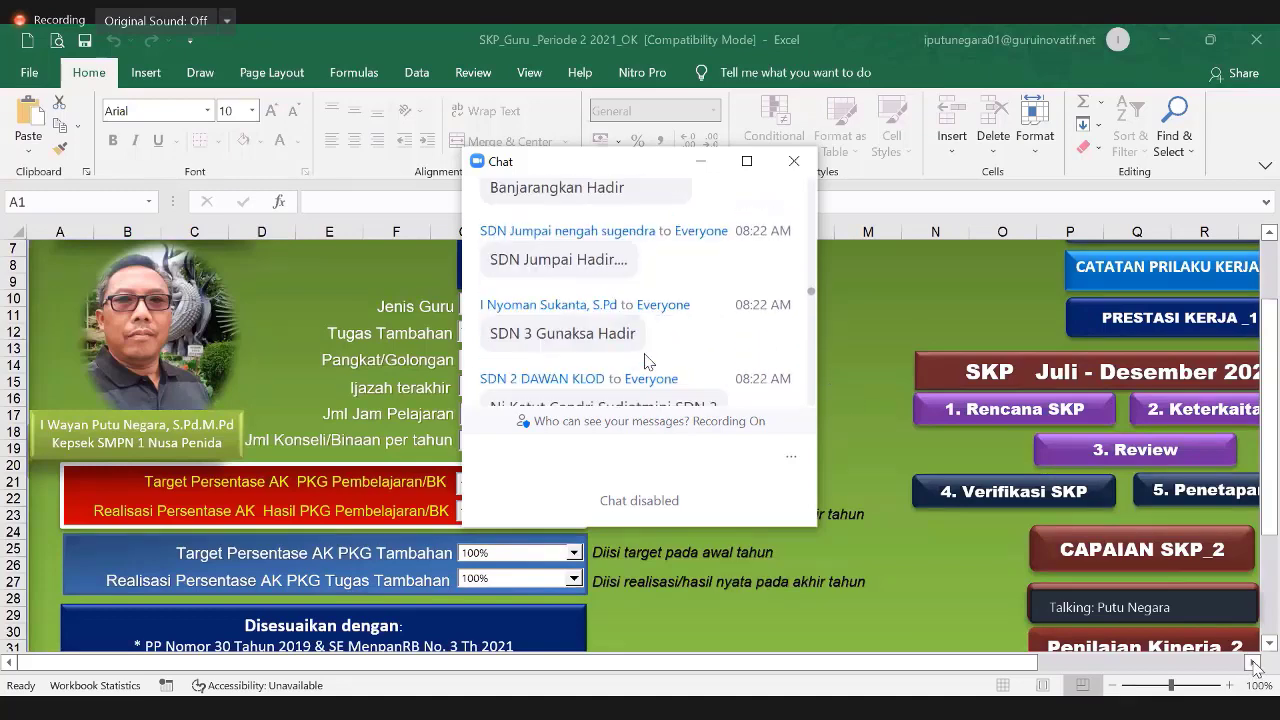
pyautogui.scroll(10, 645, 362)
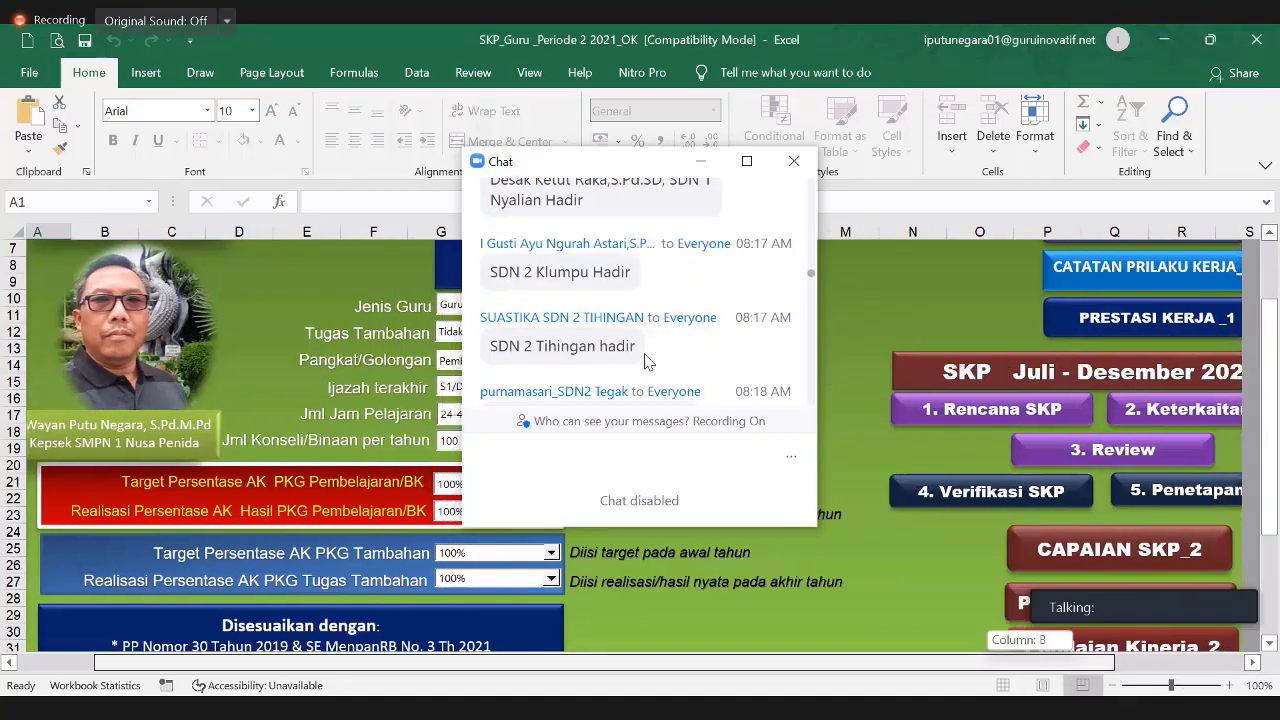
pyautogui.scroll(10, 645, 358)
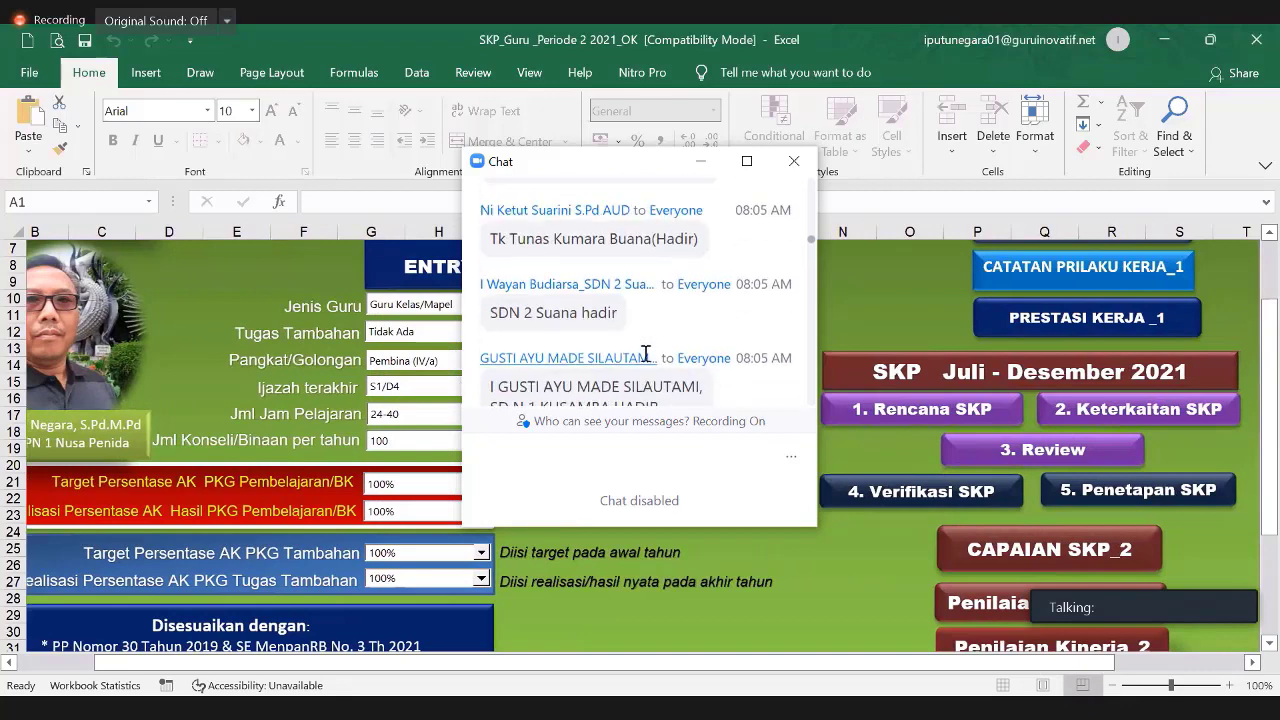
pyautogui.scroll(10, 645, 358)
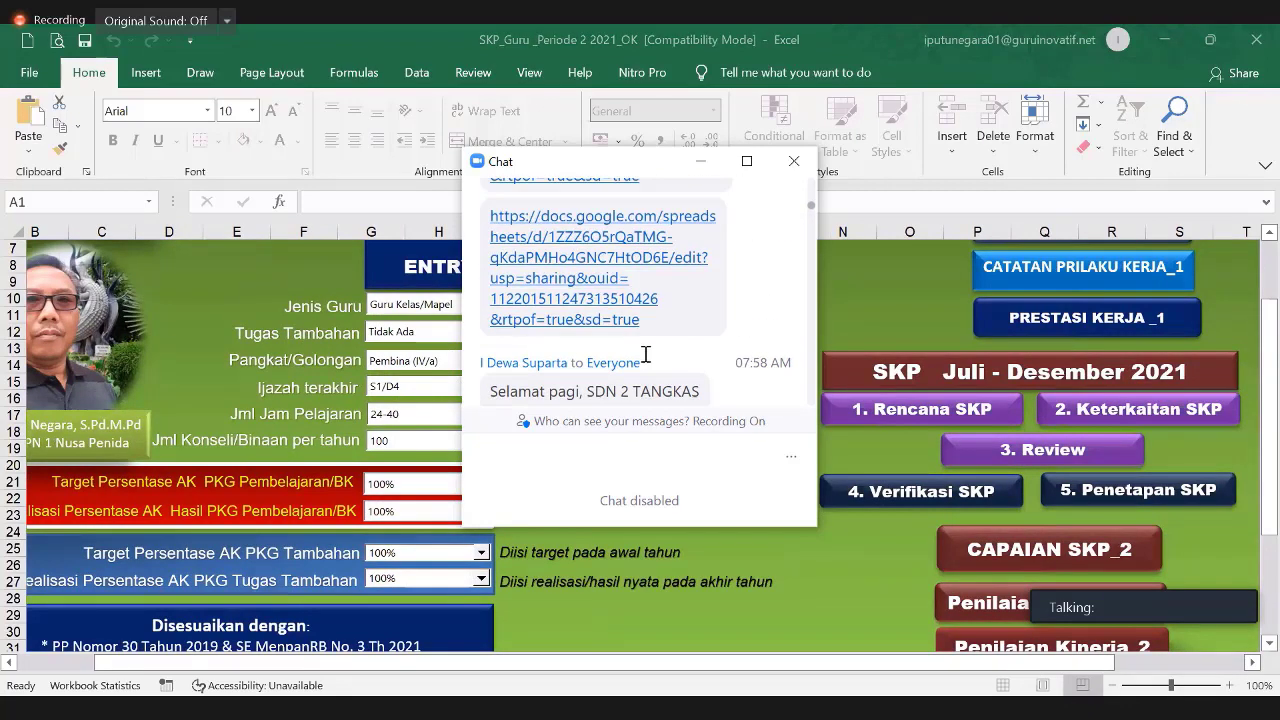
pyautogui.scroll(3, 644, 340)
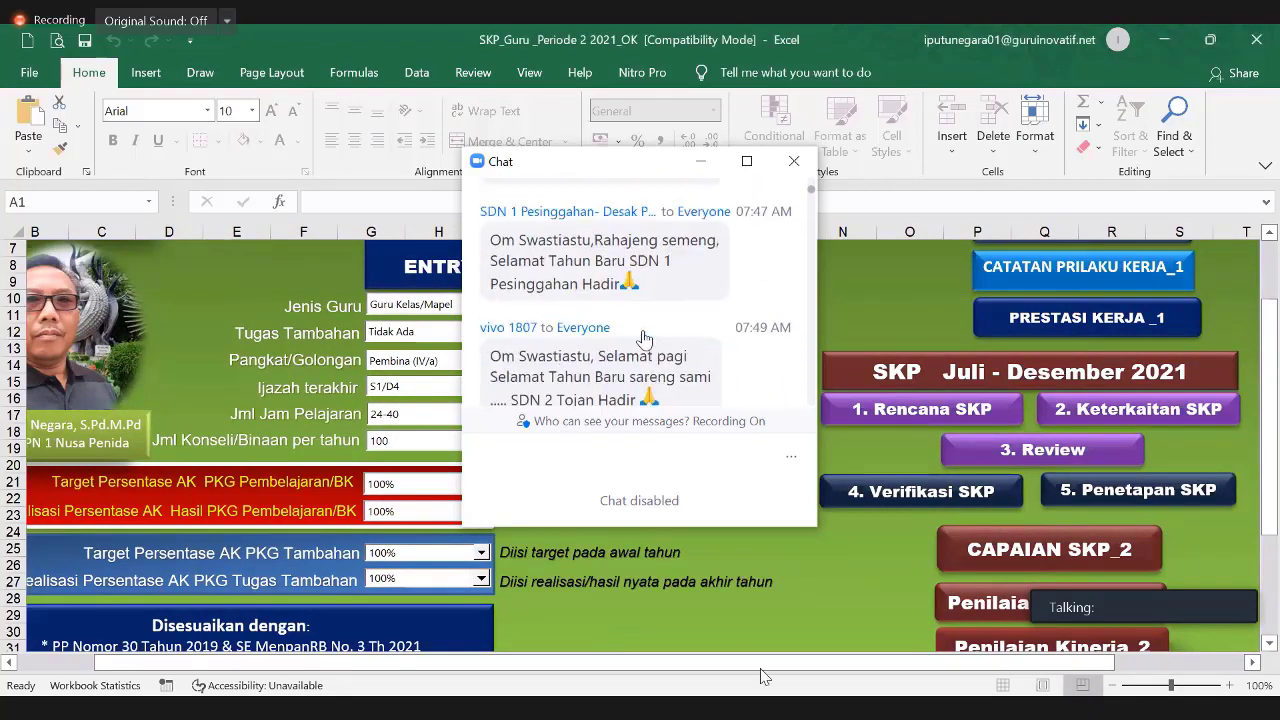
pyautogui.scroll(-10, 643, 330)
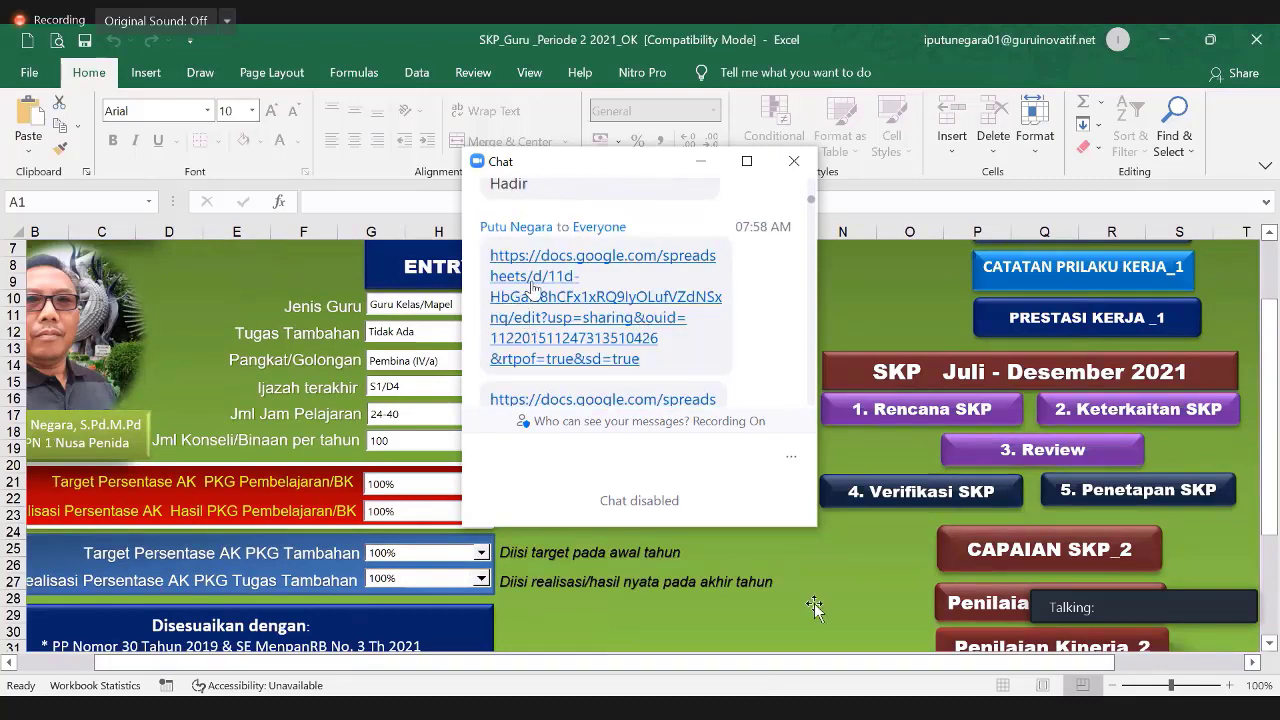
pyautogui.scroll(-1, 527, 300)
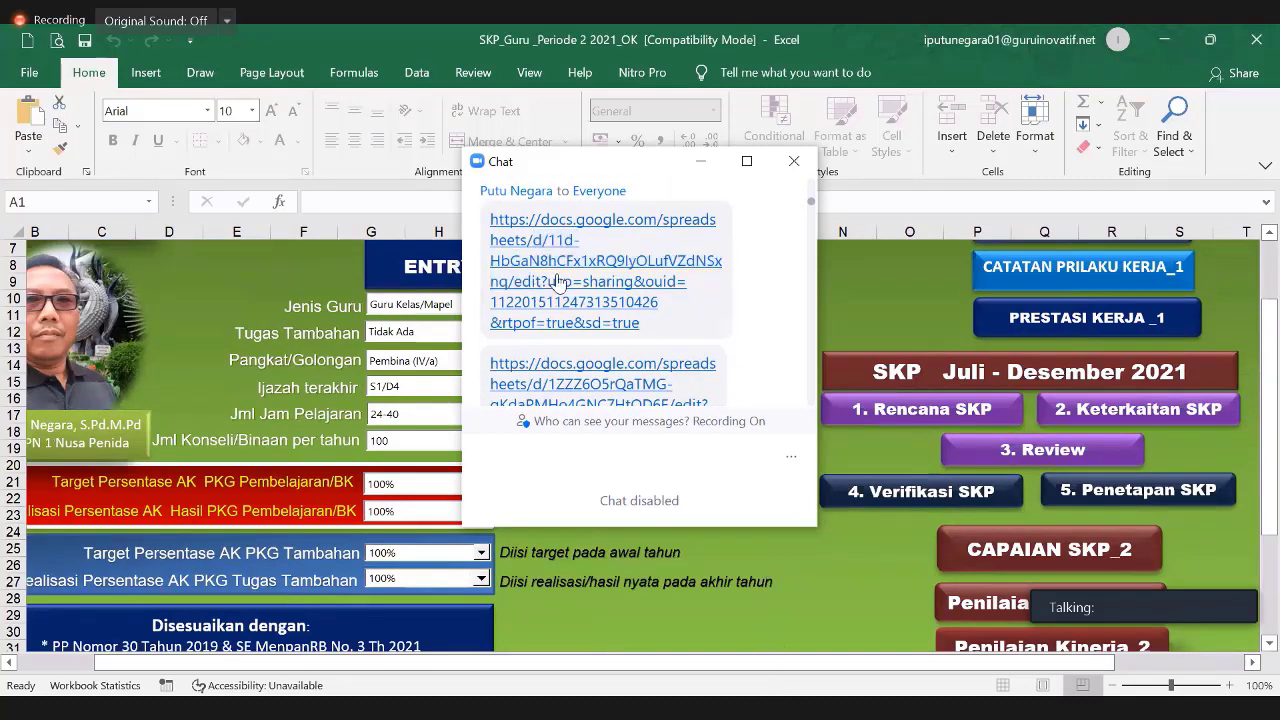
# Step: Try opening the first shared Google Sheets link from the chat, and close the browser and the chat window
pyautogui.click(553, 246)
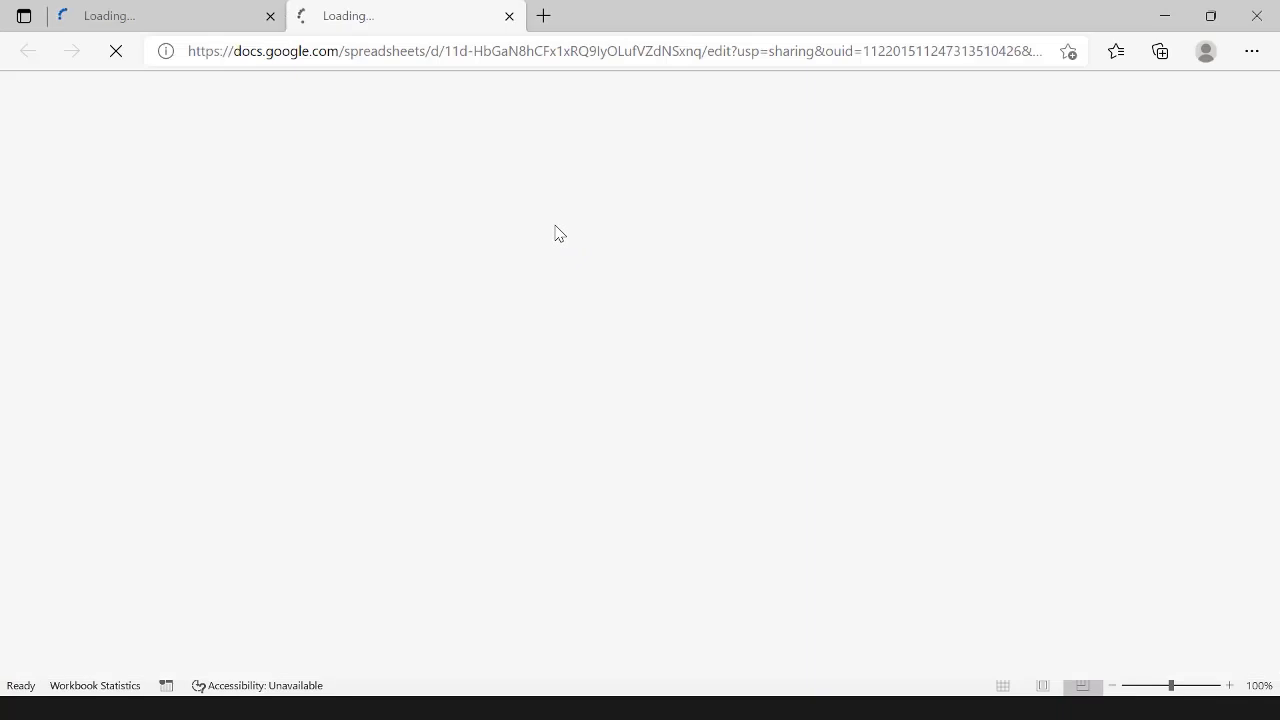
pyautogui.click(509, 16)
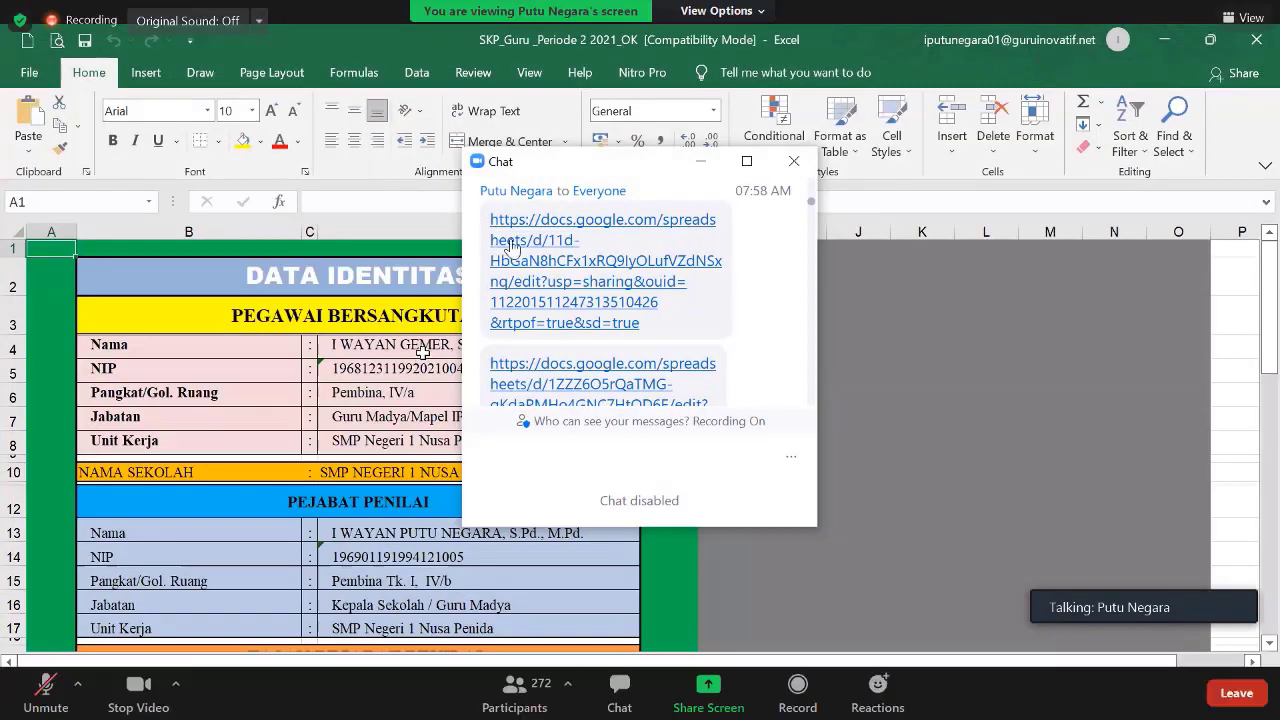
pyautogui.rightClick(570, 265)
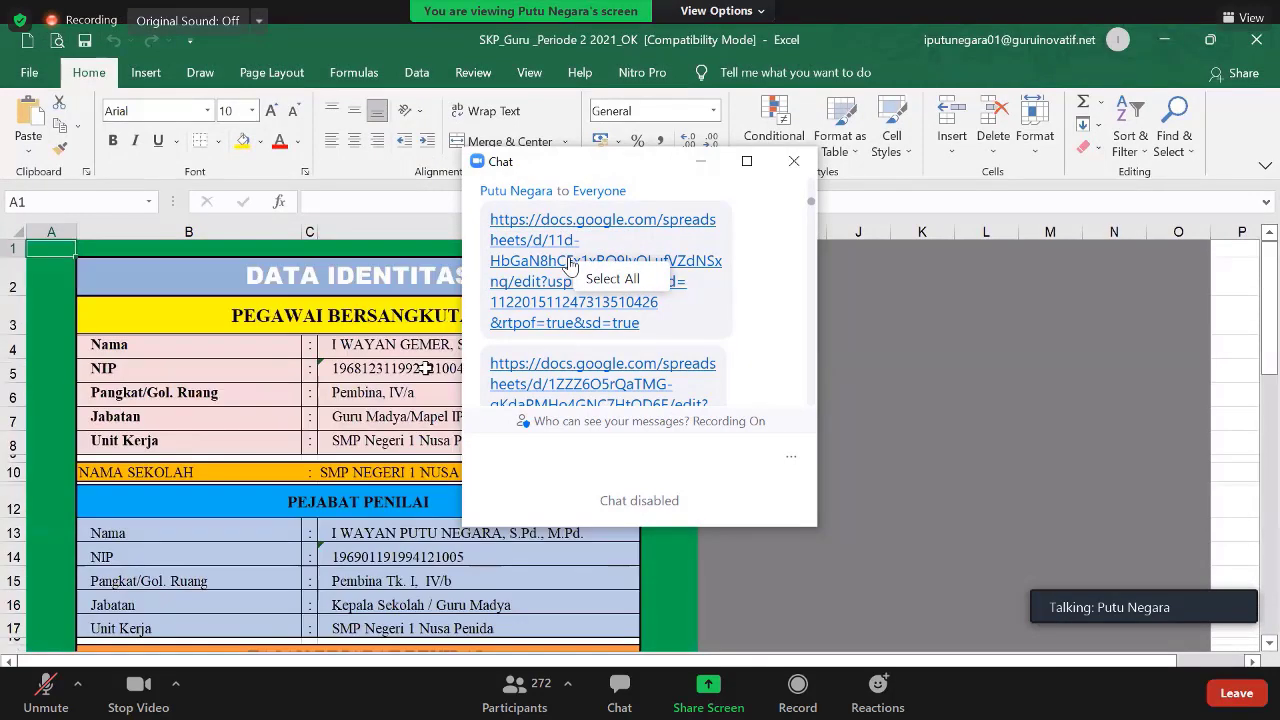
pyautogui.click(590, 278)
pyautogui.click(588, 280)
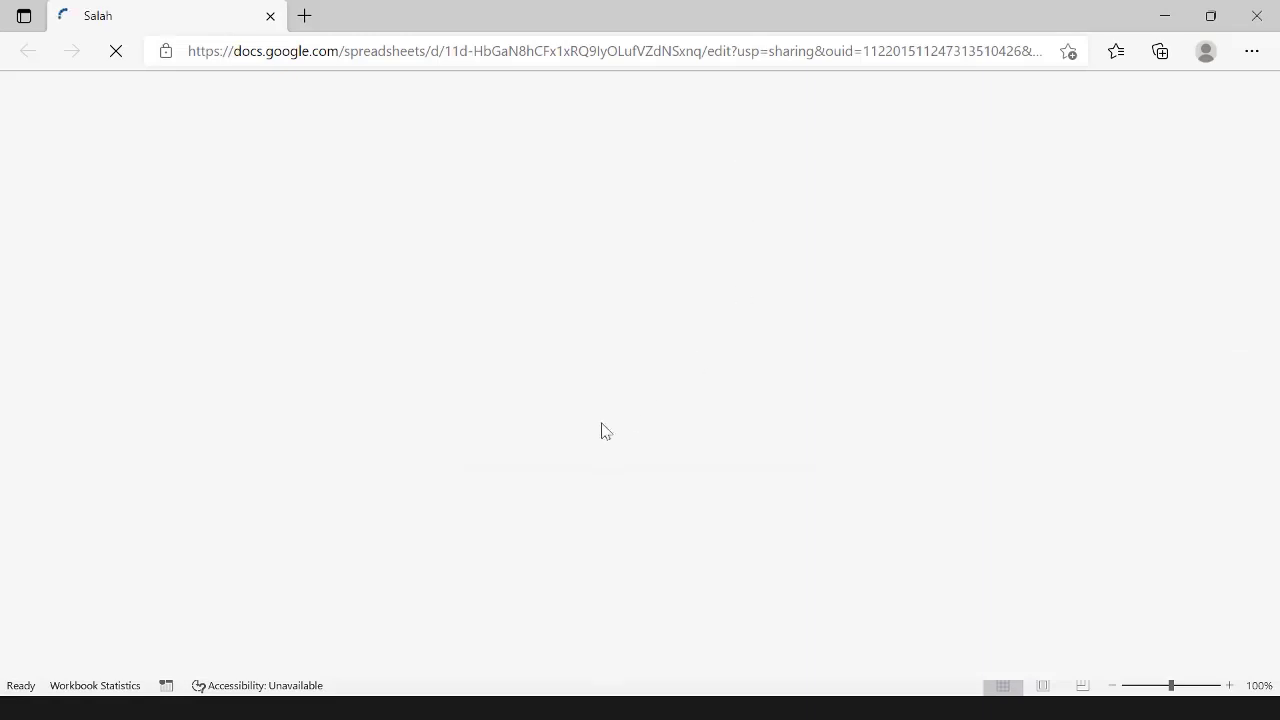
pyautogui.click(1257, 15)
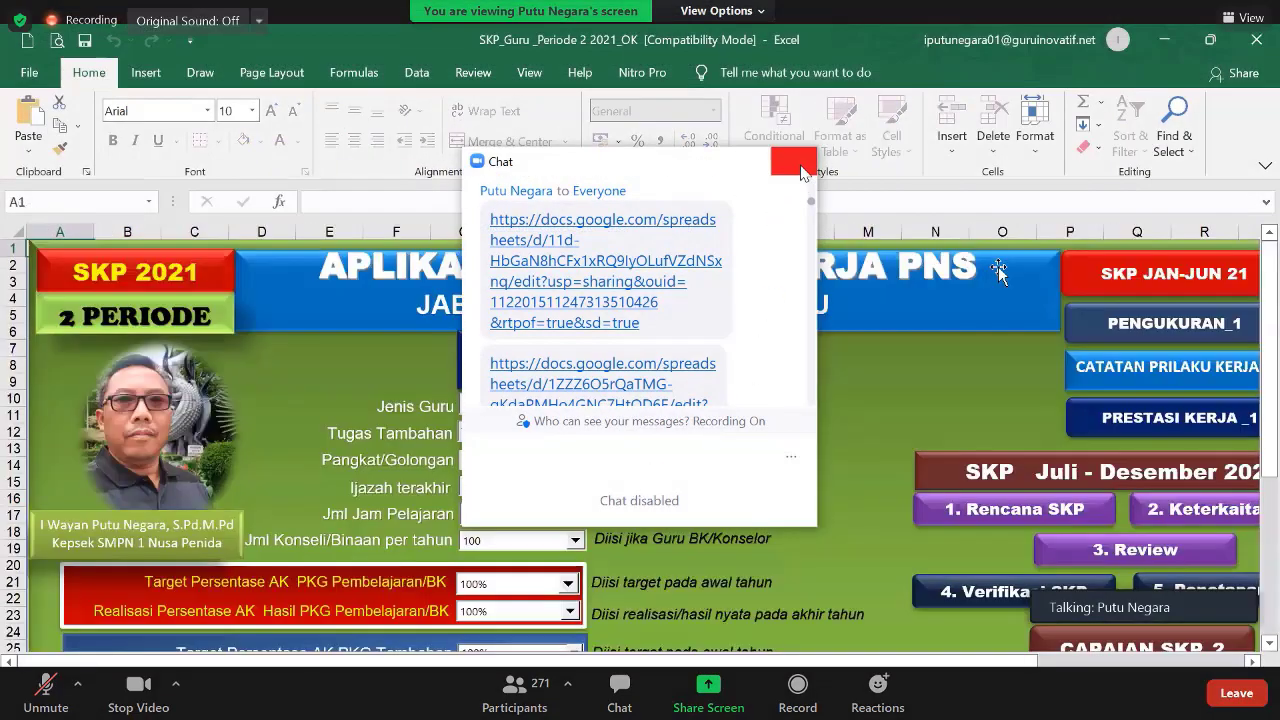
pyautogui.click(793, 161)
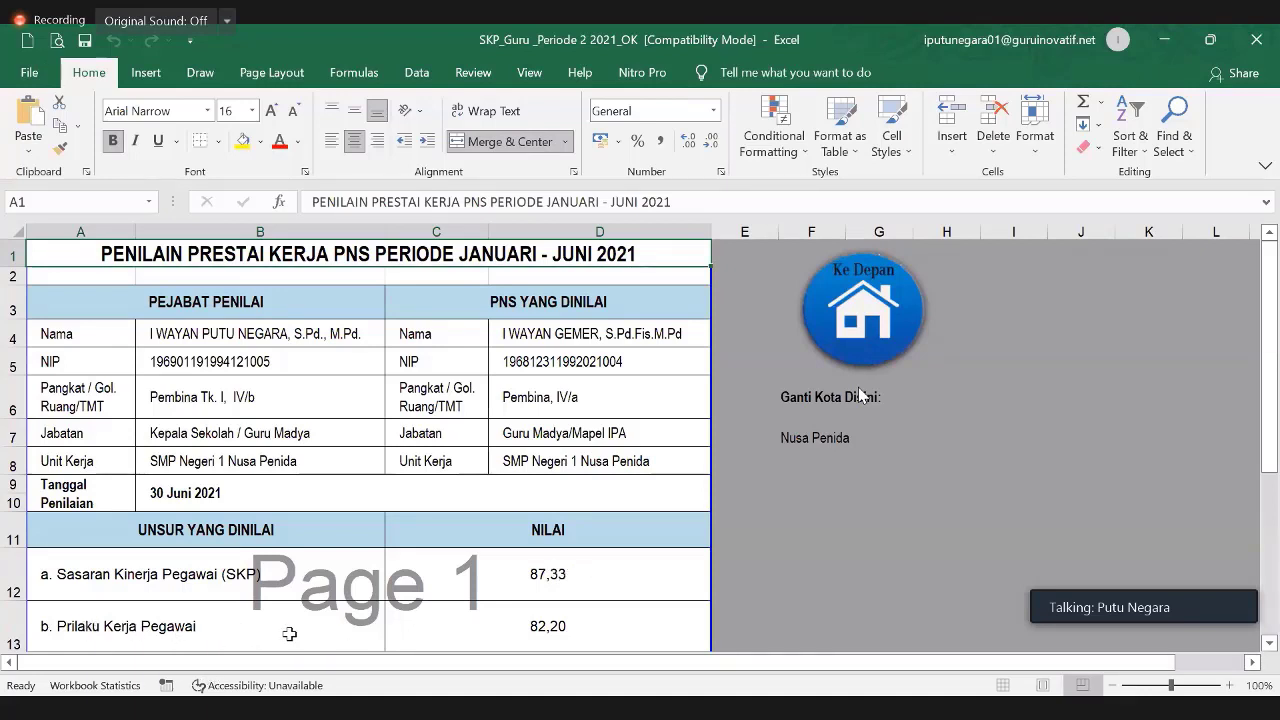
# Step: Check the formulas behind the Sasaran Kinerja Pegawai and Prilaku Kerja Pegawai scores in the January–June 2021 performance appraisal
pyautogui.click(566, 628)
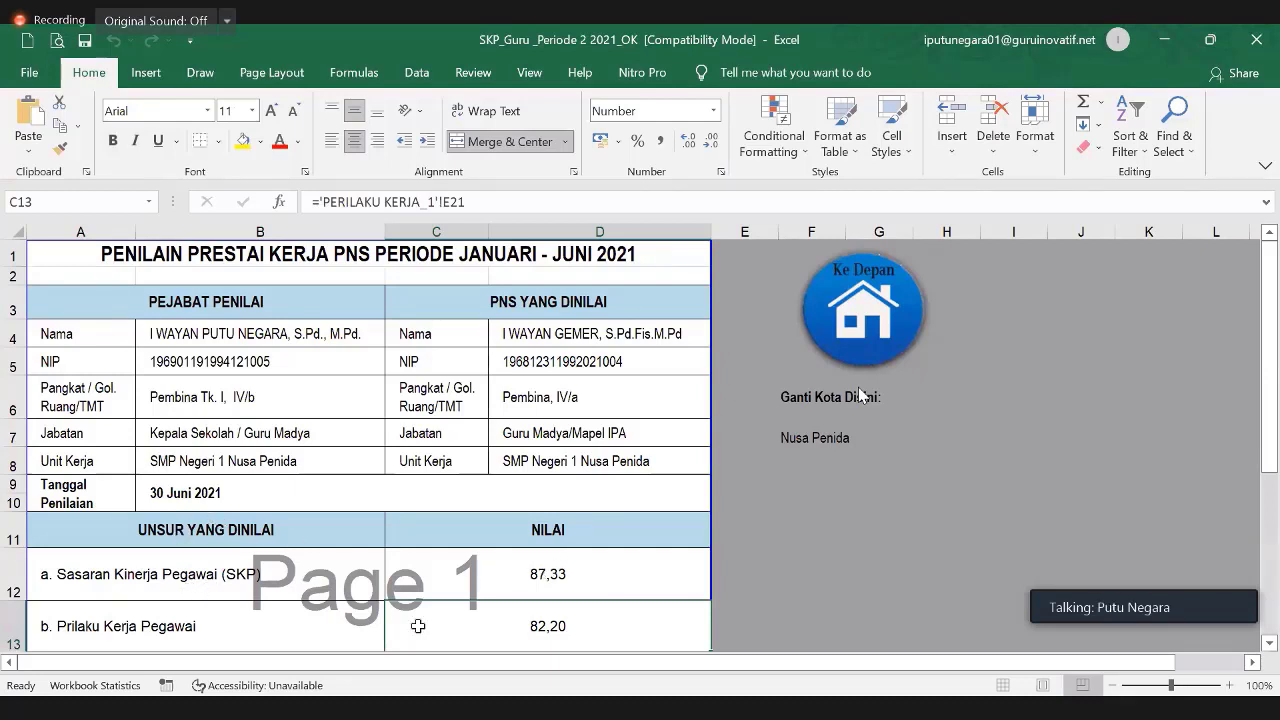
pyautogui.click(552, 580)
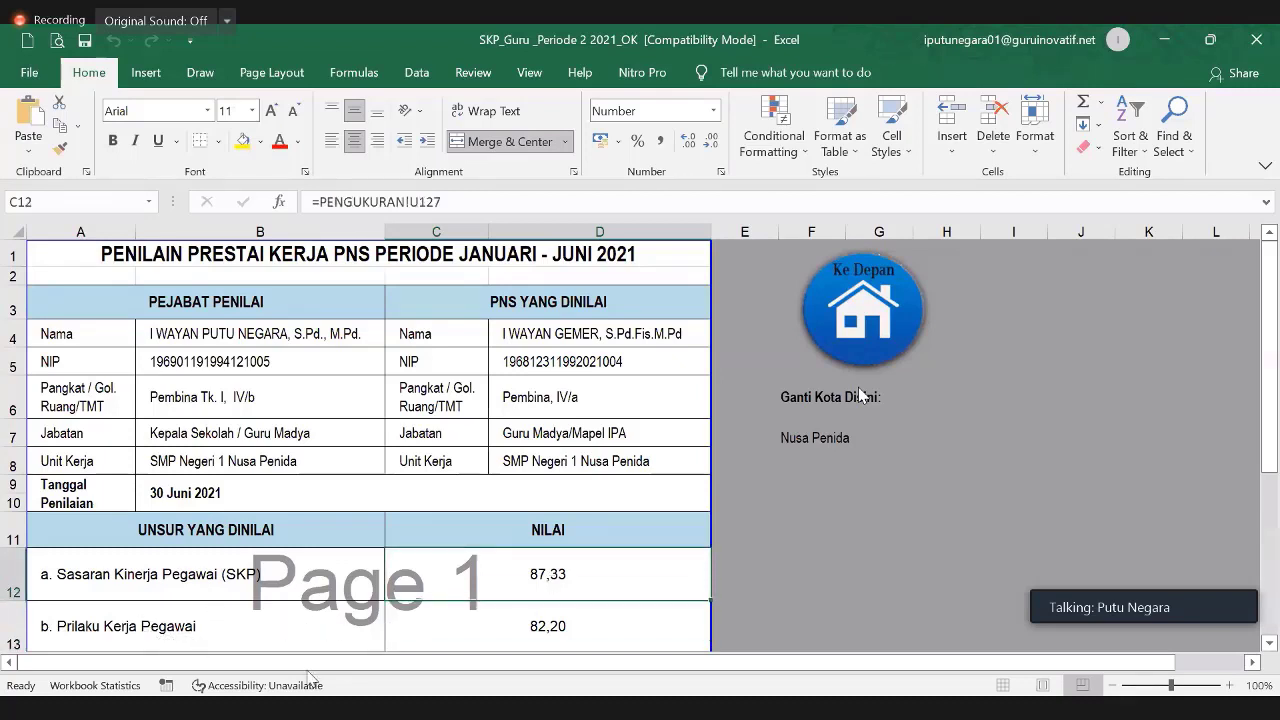
pyautogui.click(557, 638)
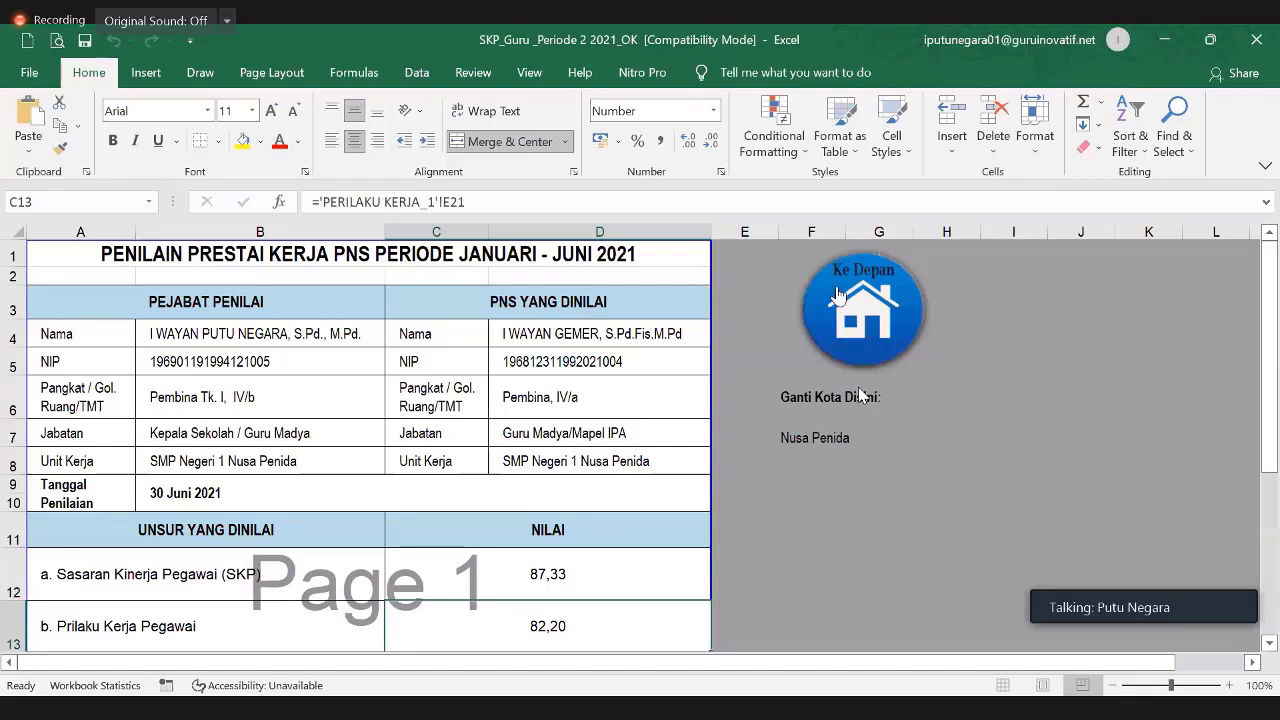
# Step: Go by way of the front sheet to the July–December 2021 Rencana SKP sheet and check the Nama Instansi formula
pyautogui.click(914, 281)
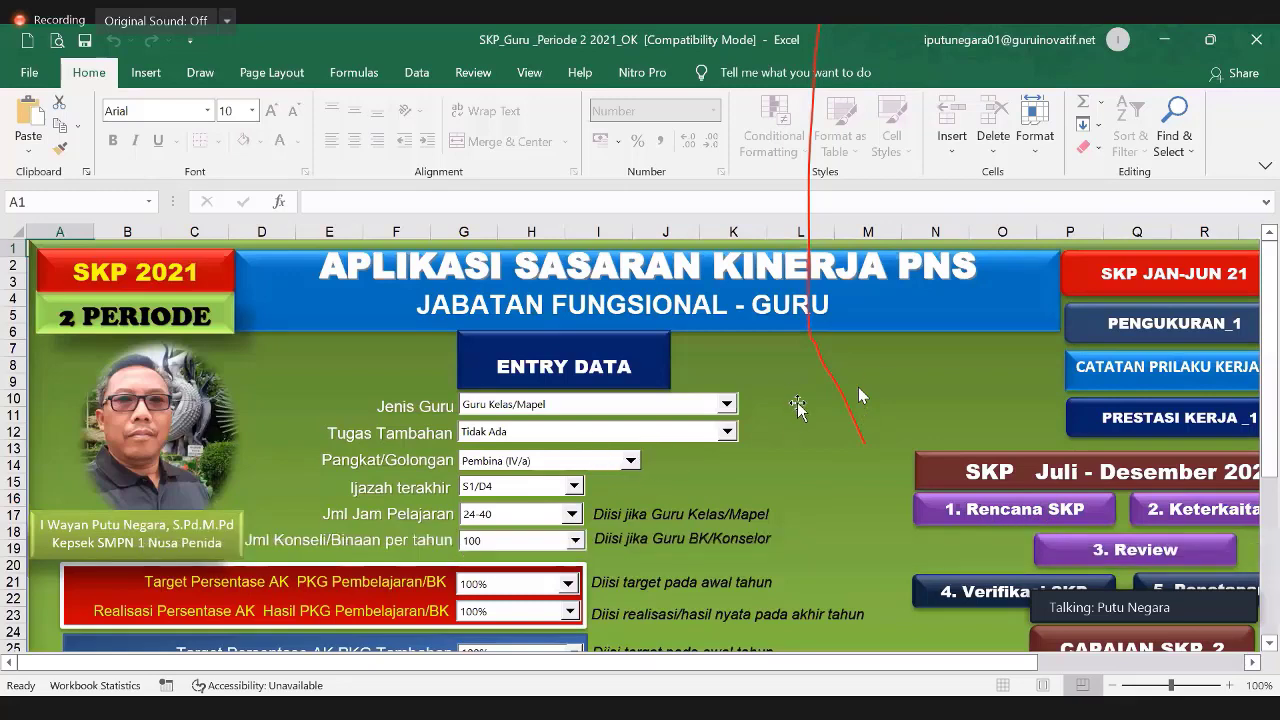
pyautogui.click(1037, 516)
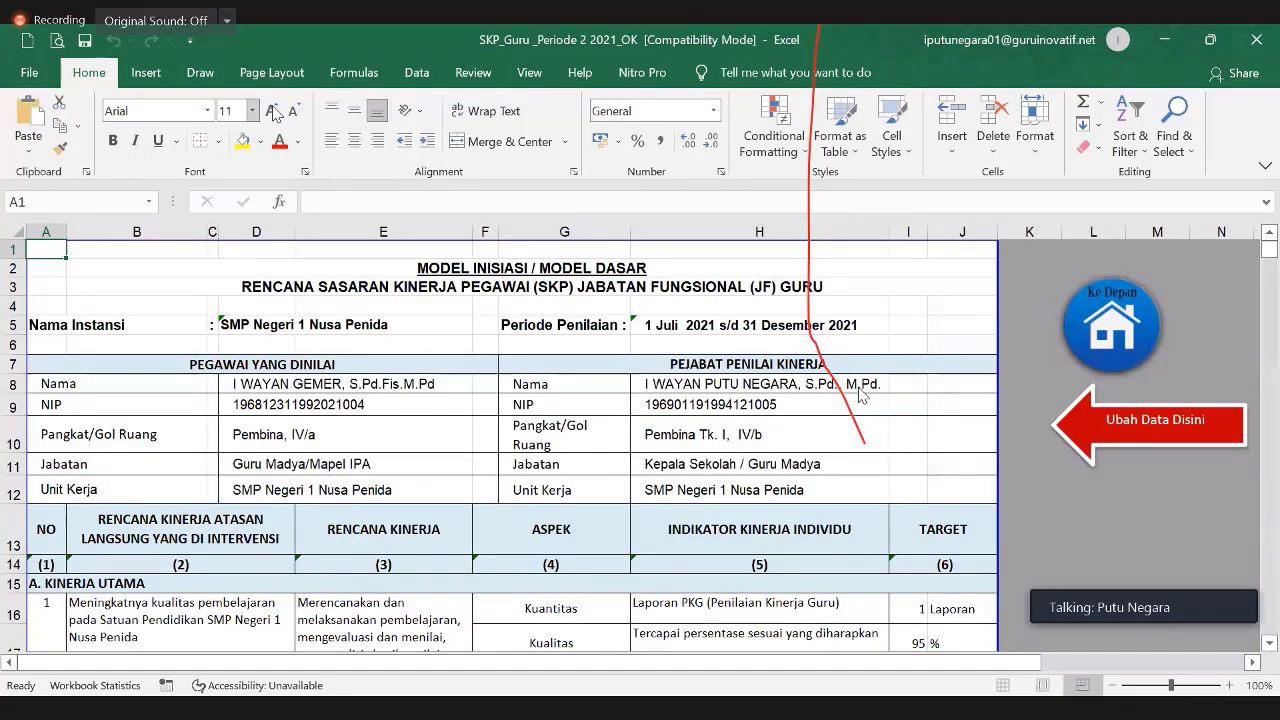
pyautogui.click(231, 321)
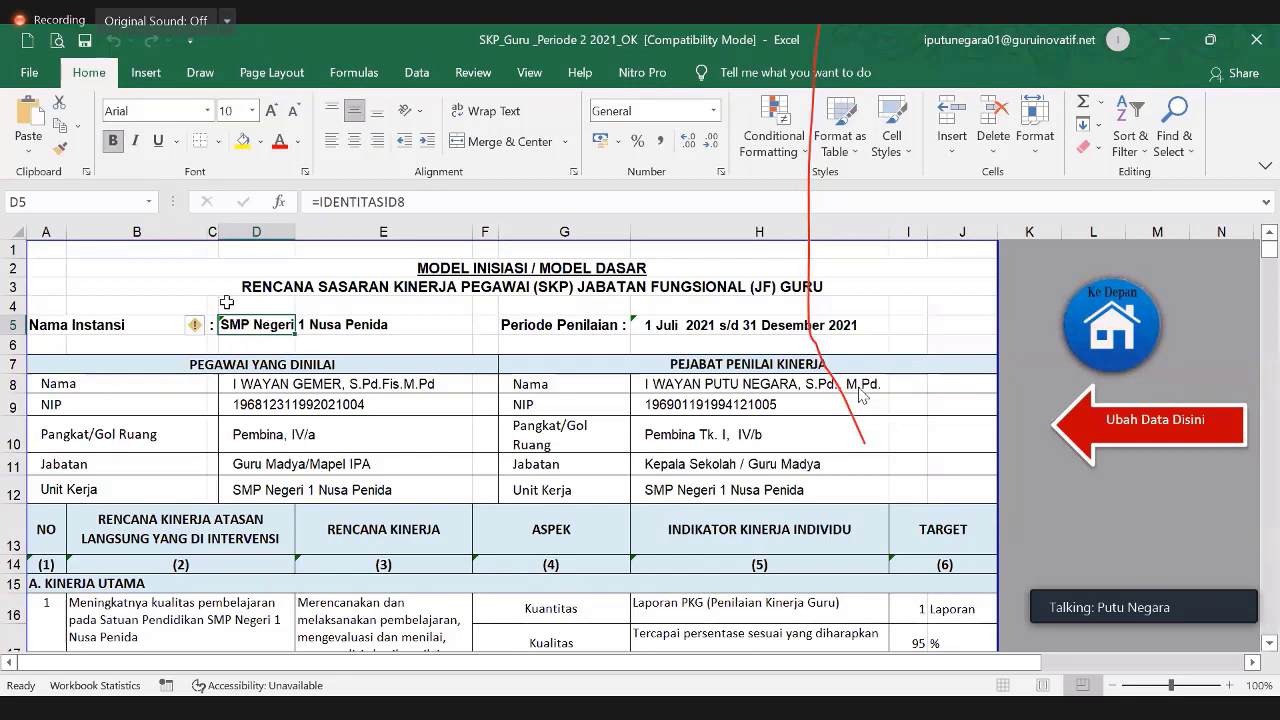
# Step: Return to the front sheet and open the DATA IDENTITAS sheet
pyautogui.click(1092, 347)
pyautogui.click(688, 380)
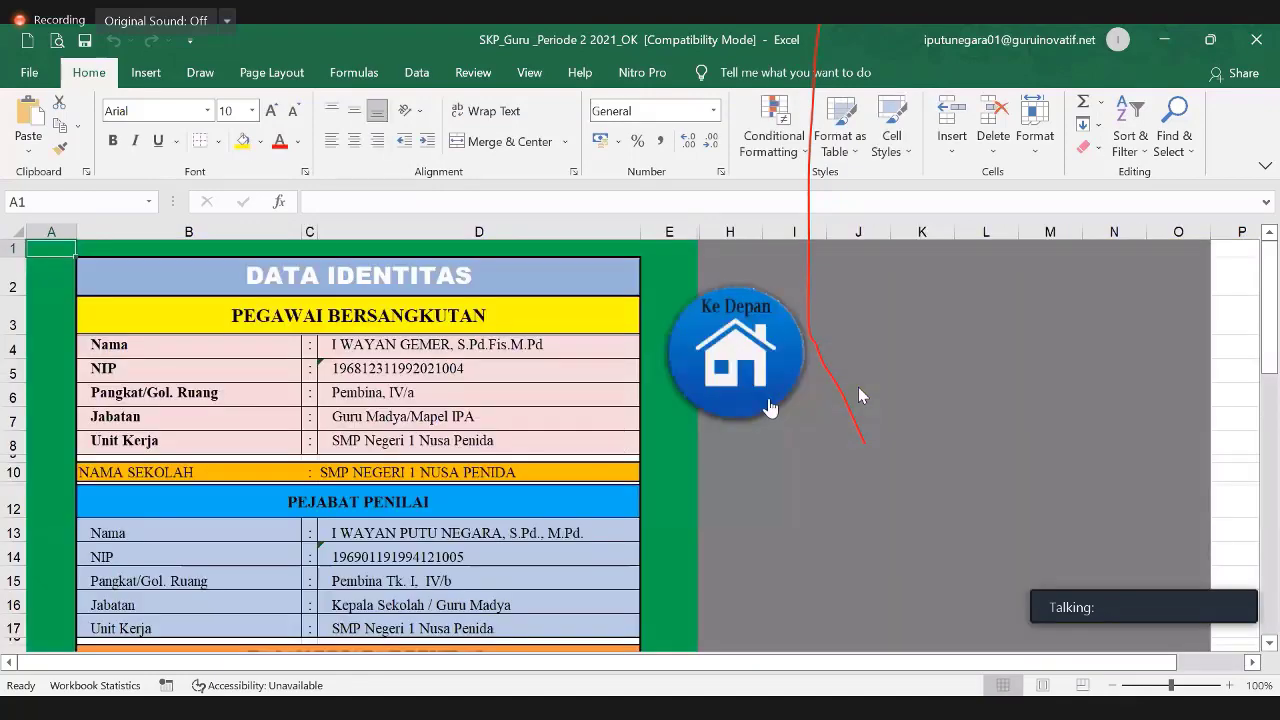
# Step: Go by way of the front sheet to the July–December 2021 Rencana SKP sheet and review its agency, assessment period and identity header
pyautogui.click(743, 368)
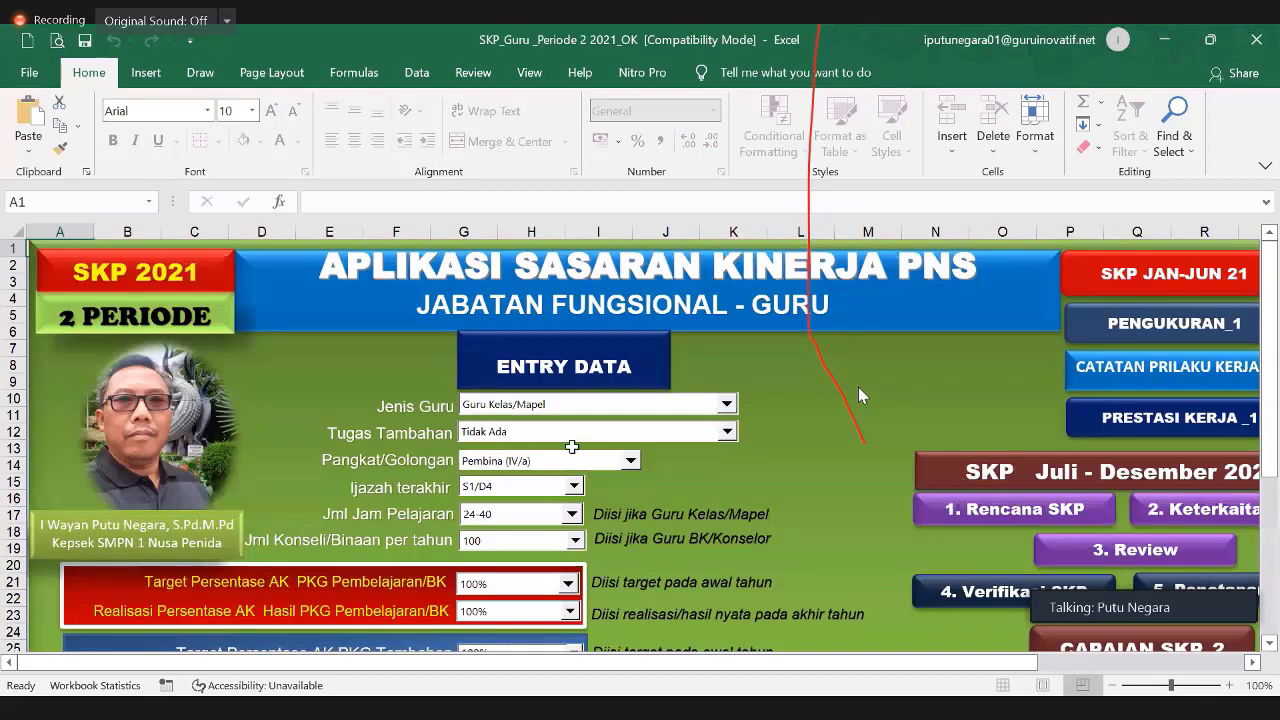
pyautogui.click(1025, 508)
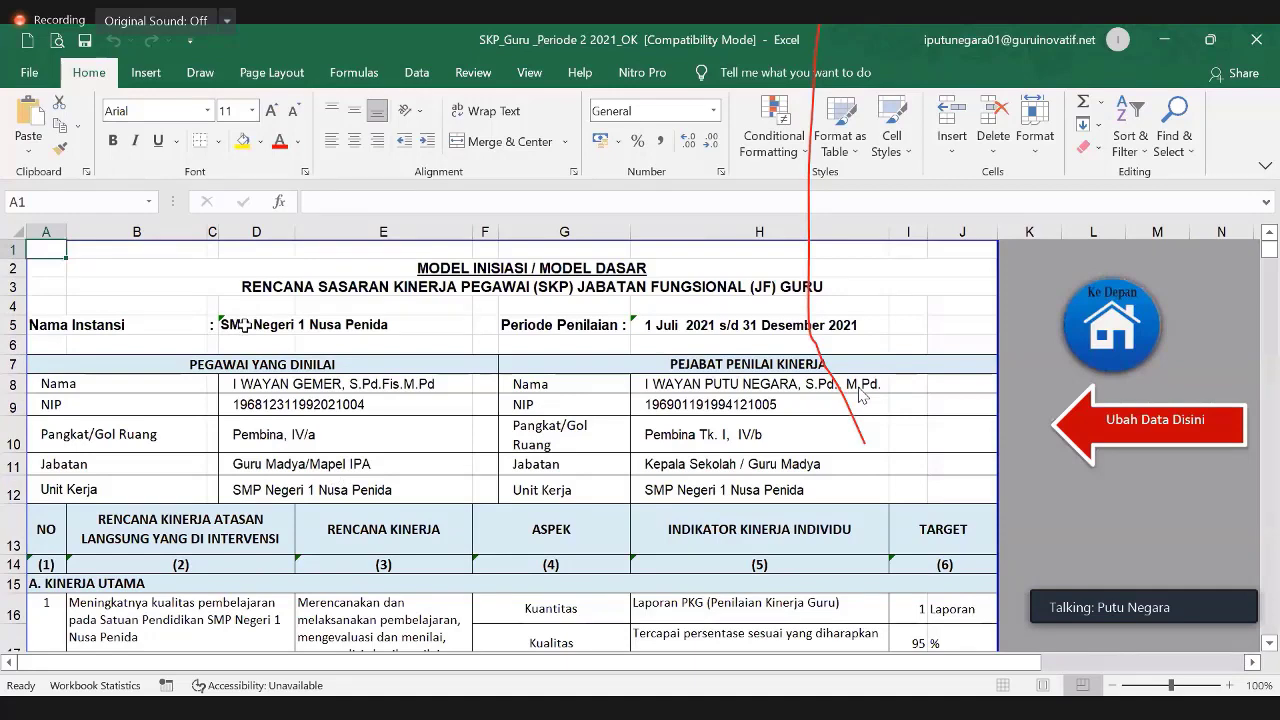
pyautogui.scroll(-1, 334, 358)
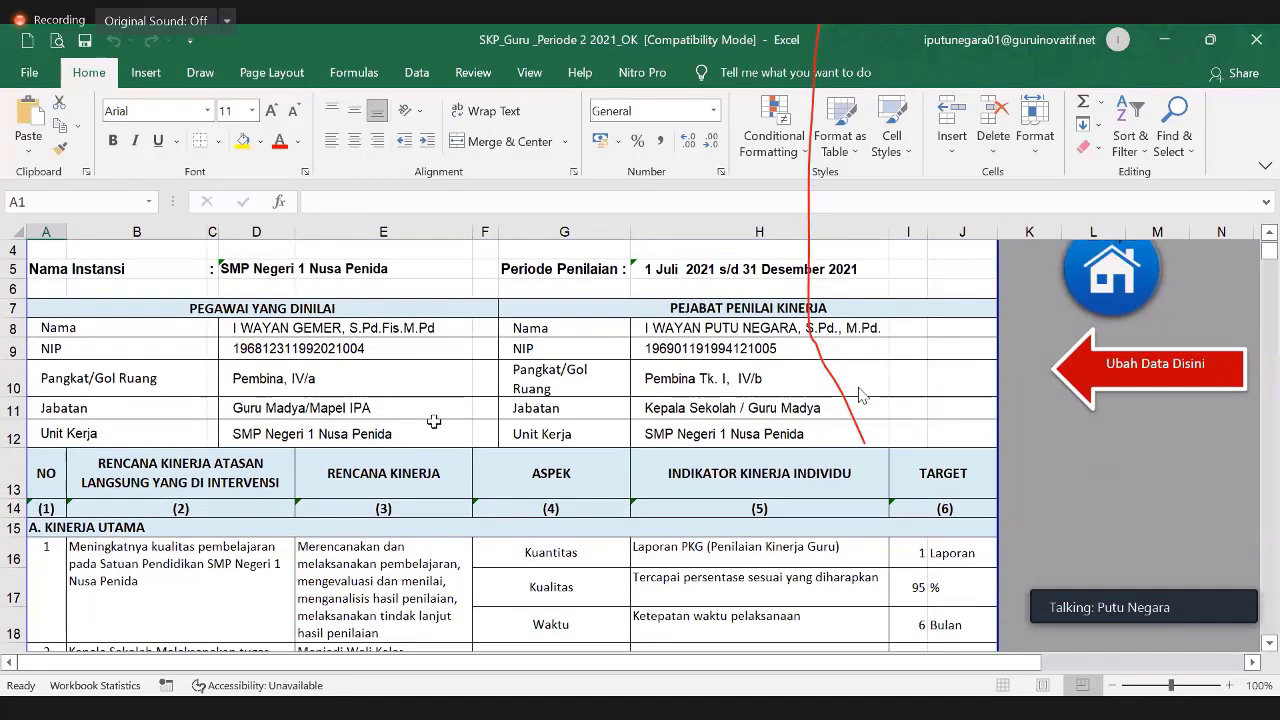
pyautogui.scroll(1, 437, 421)
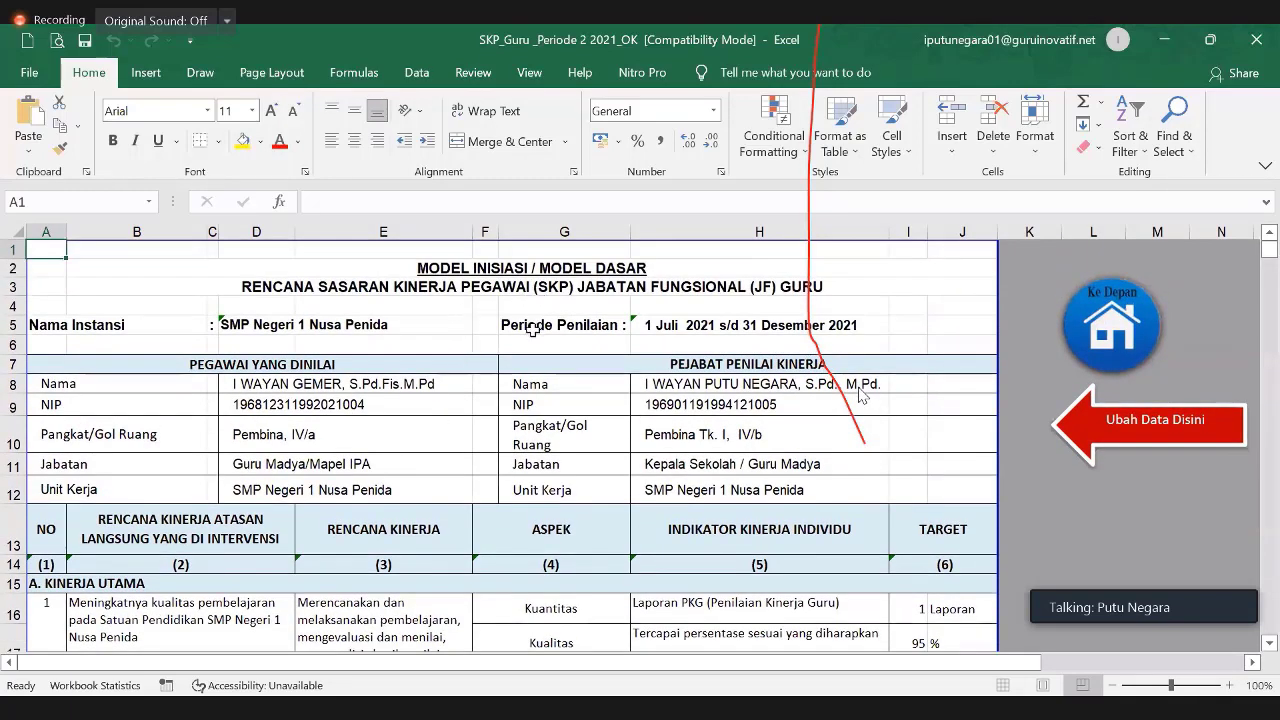
pyautogui.scroll(-2, 533, 330)
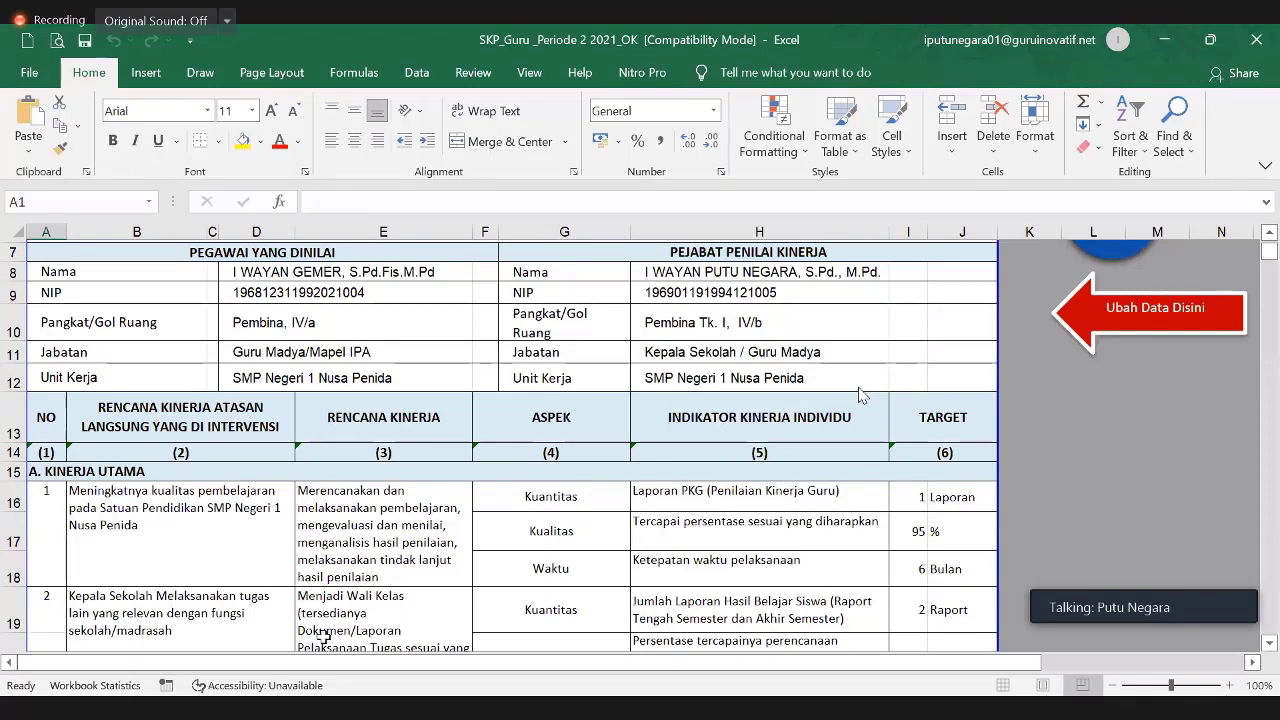
# Step: Examine the A. Kinerja Utama rows of the Rencana SKP, covering the supervisor's plans, individual plans, aspects, indicators and targets
pyautogui.scroll(-2, 260, 596)
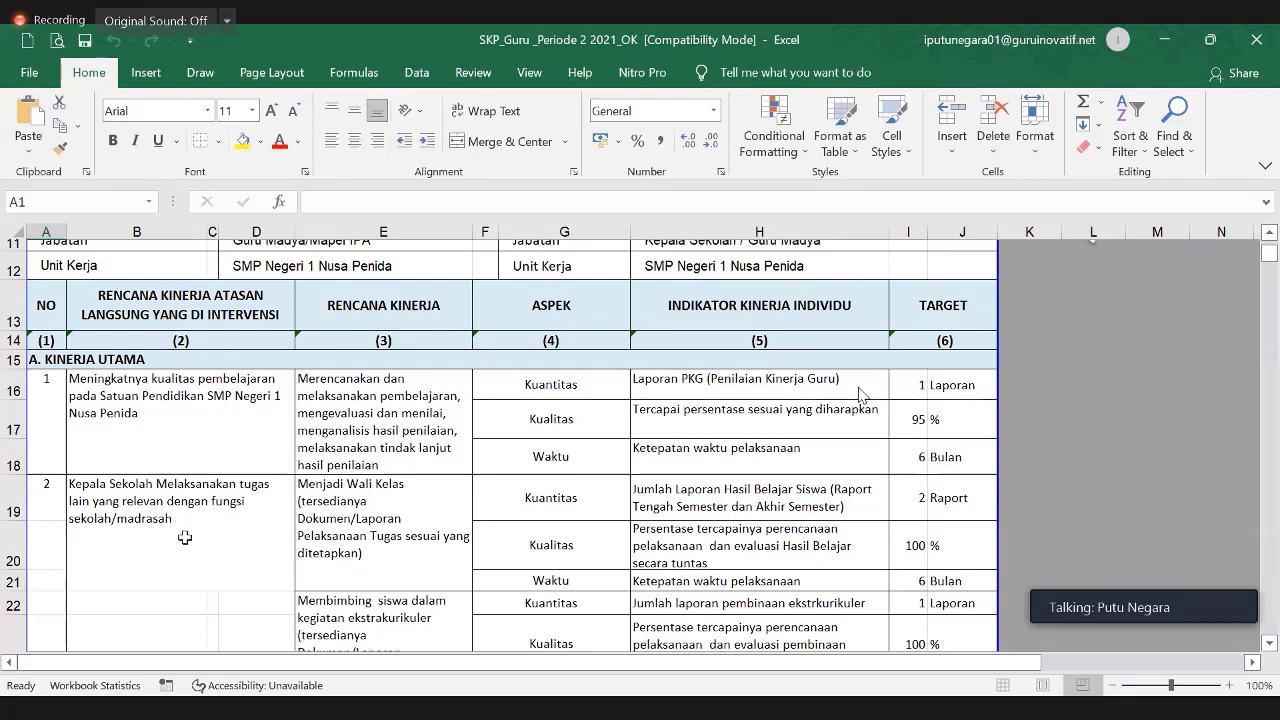
pyautogui.scroll(-1, 438, 548)
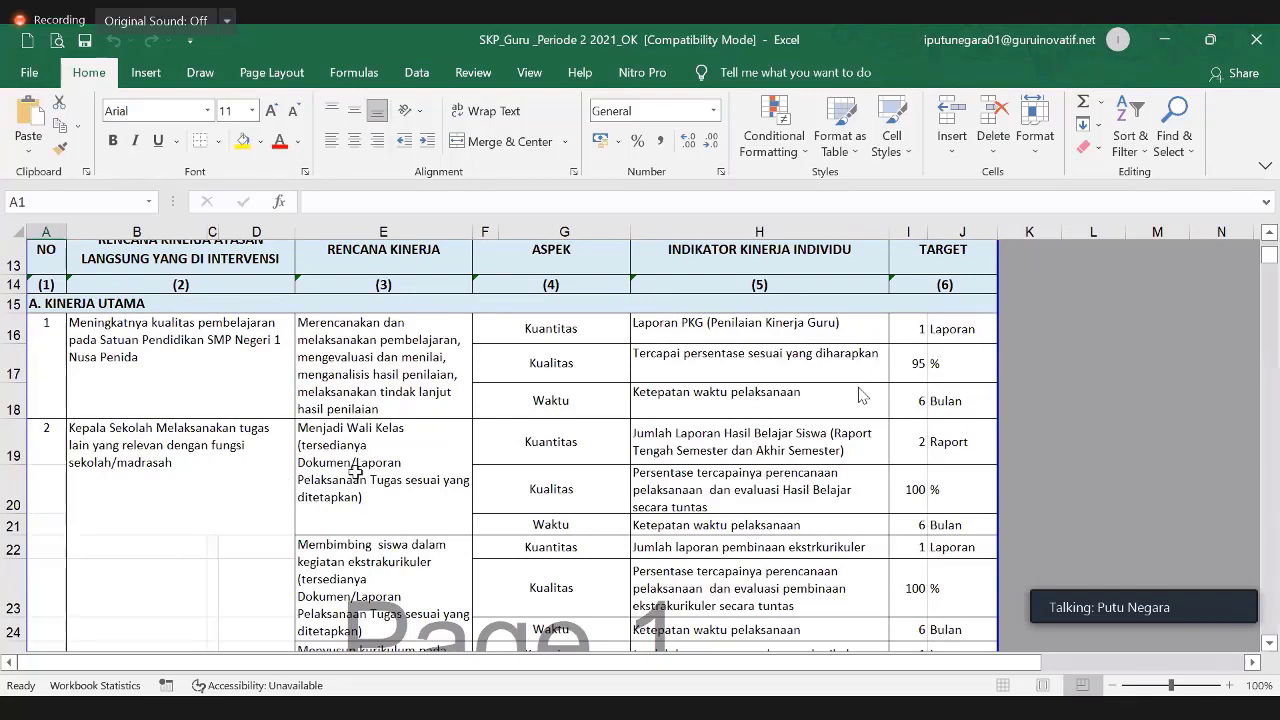
pyautogui.scroll(-3, 355, 472)
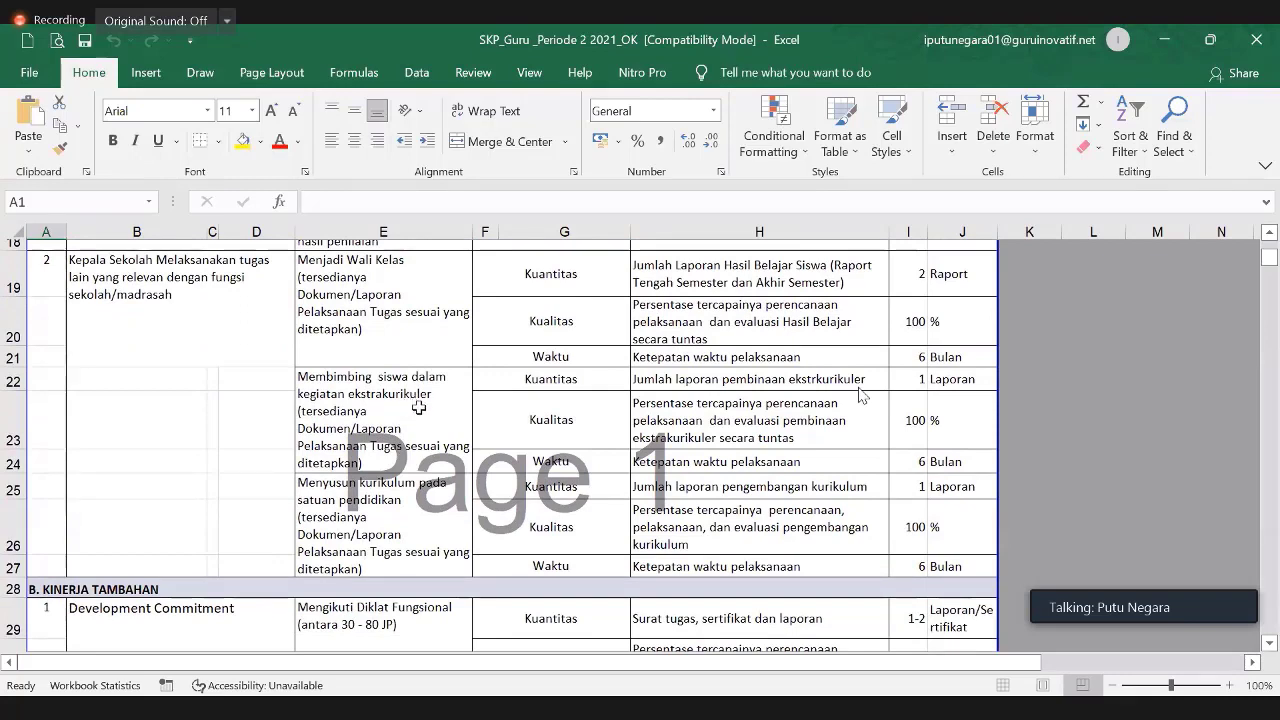
pyautogui.scroll(-1, 396, 458)
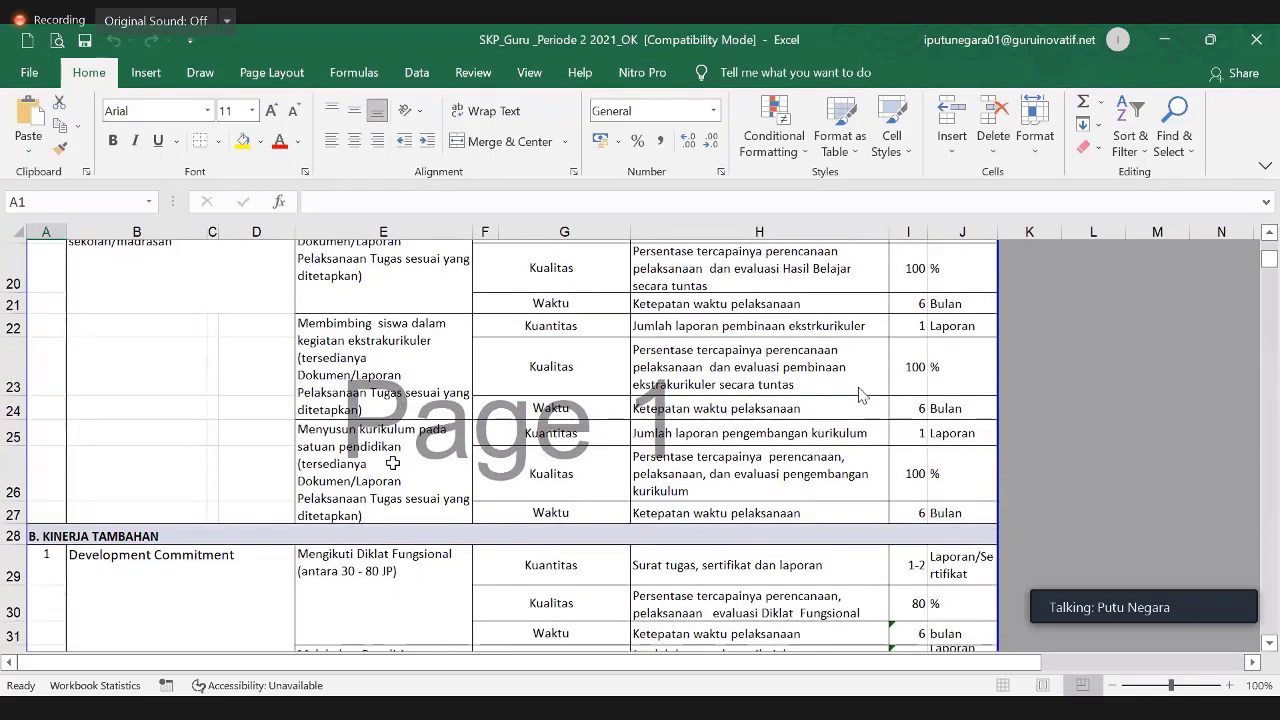
pyautogui.scroll(2, 394, 463)
pyautogui.scroll(2, 394, 463)
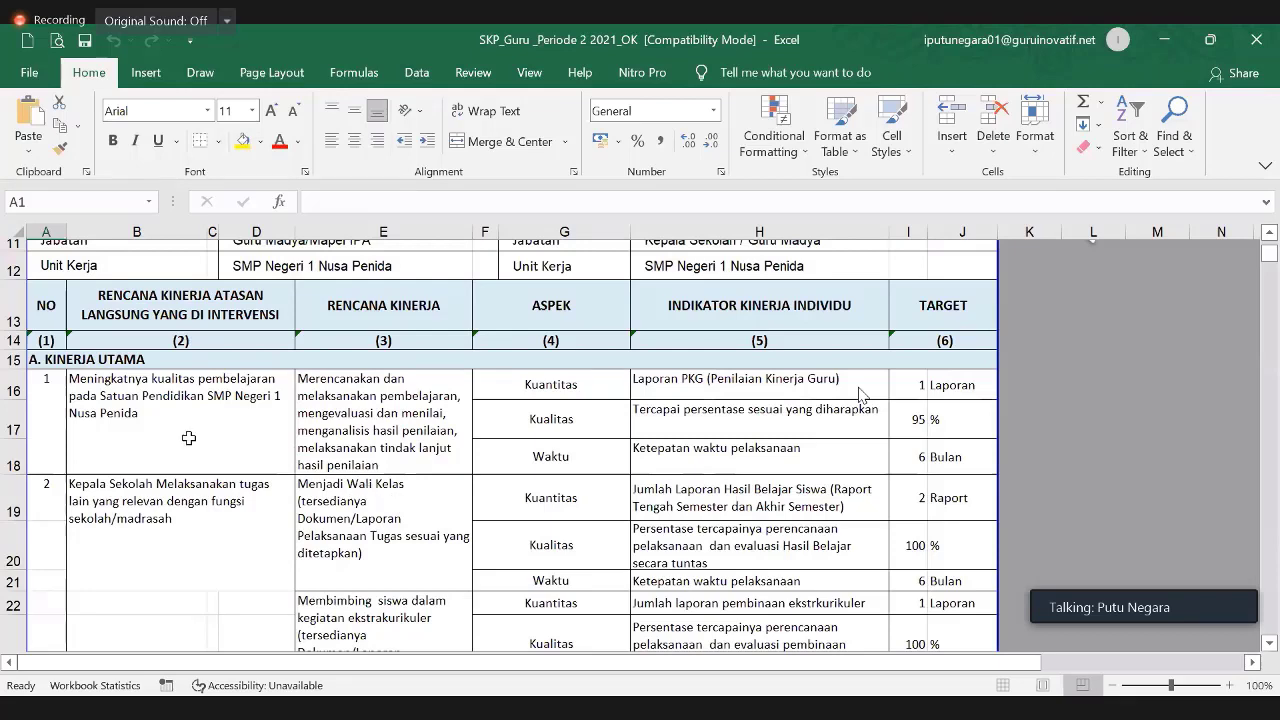
pyautogui.scroll(-3, 363, 519)
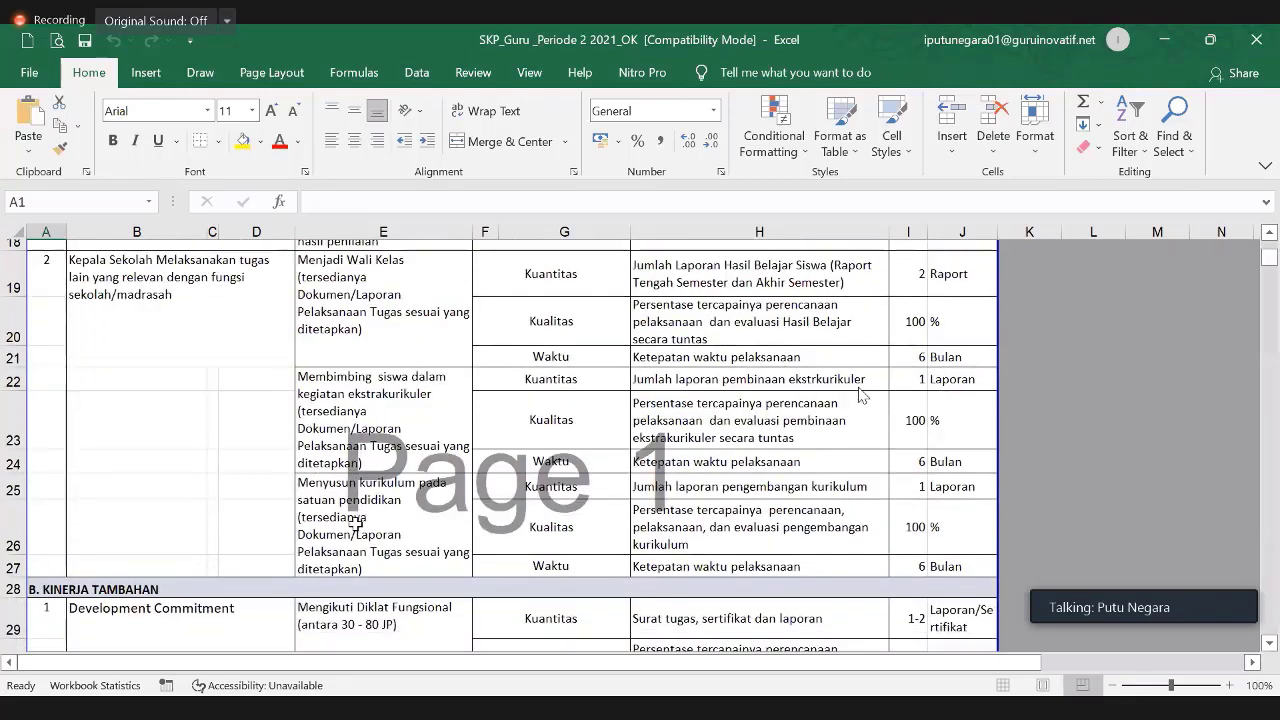
pyautogui.scroll(-1, 355, 519)
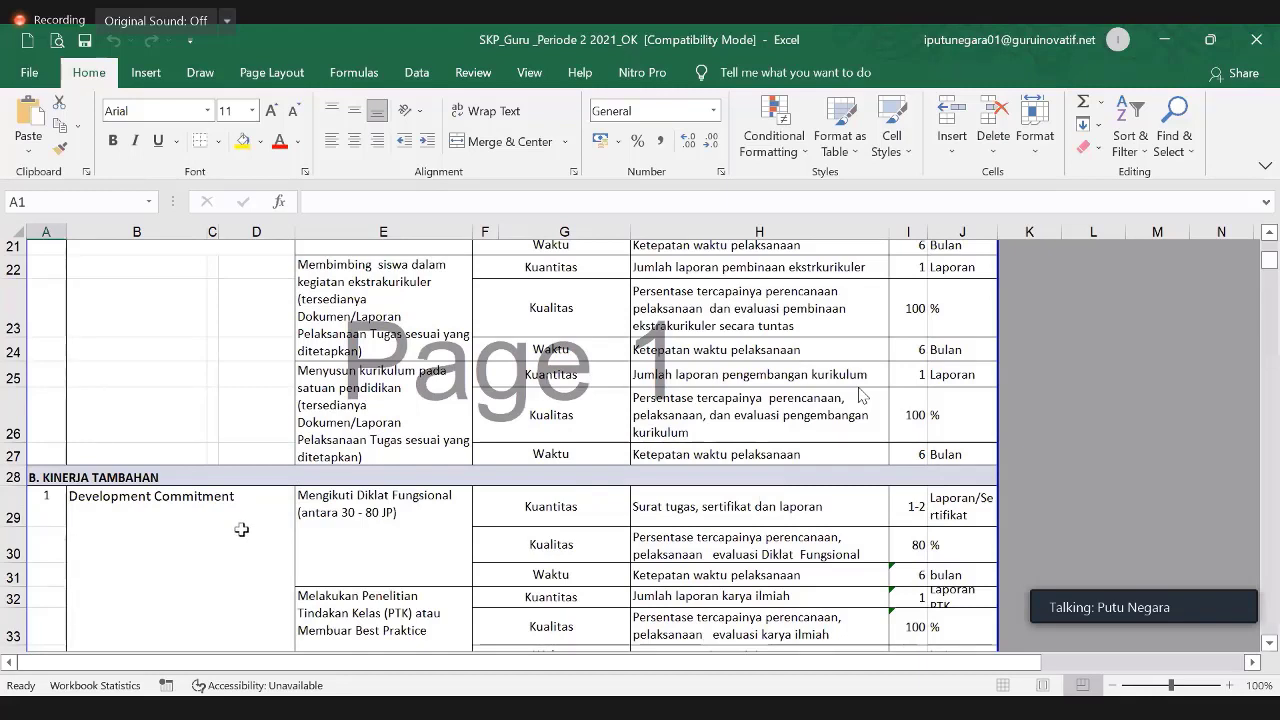
# Step: Inspect the Development Commitment entry under B. Kinerja Tambahan and its quantity indicator, comparing them with the Kinerja Utama rows
pyautogui.click(193, 507)
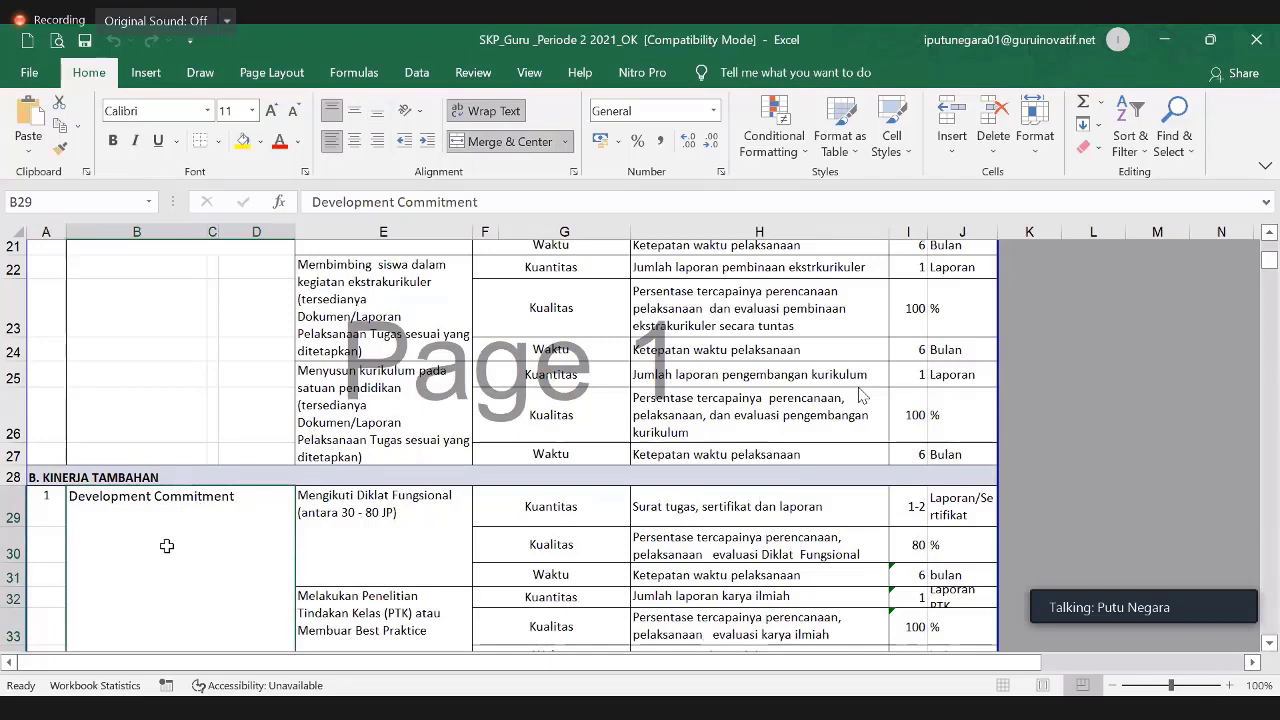
pyautogui.scroll(3, 425, 575)
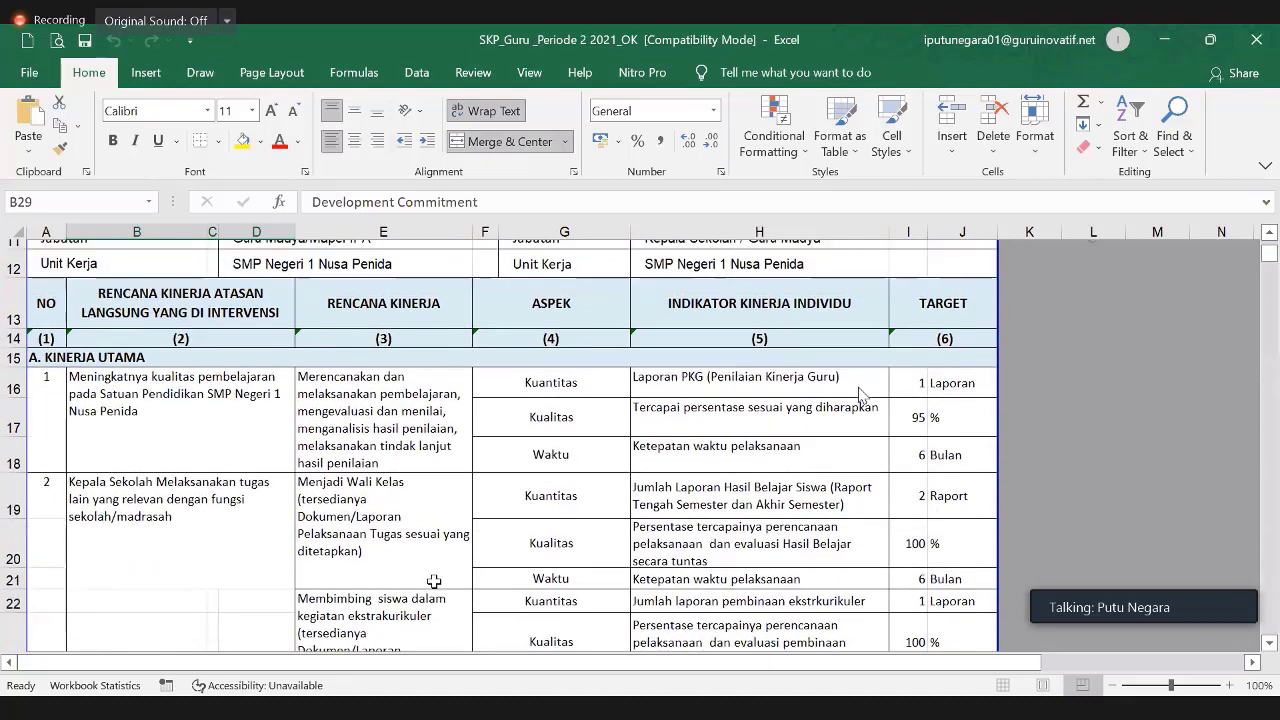
pyautogui.scroll(-2, 434, 578)
pyautogui.scroll(-1, 430, 572)
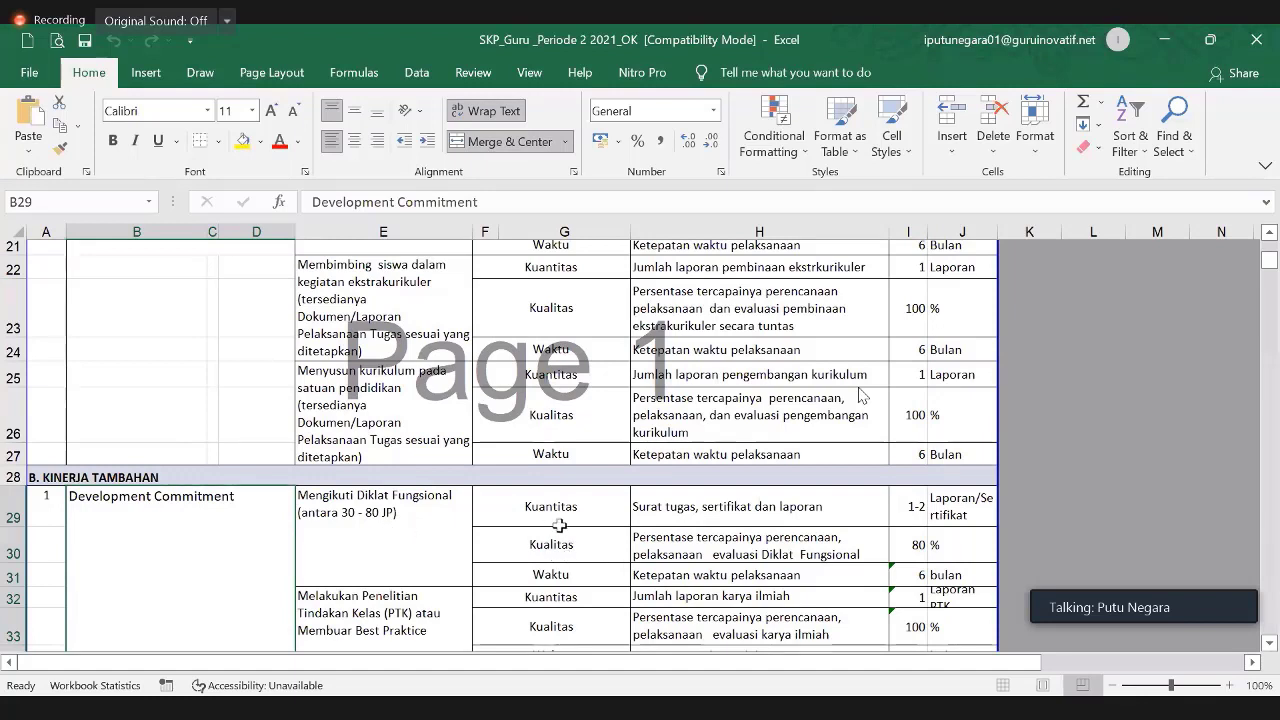
pyautogui.click(716, 511)
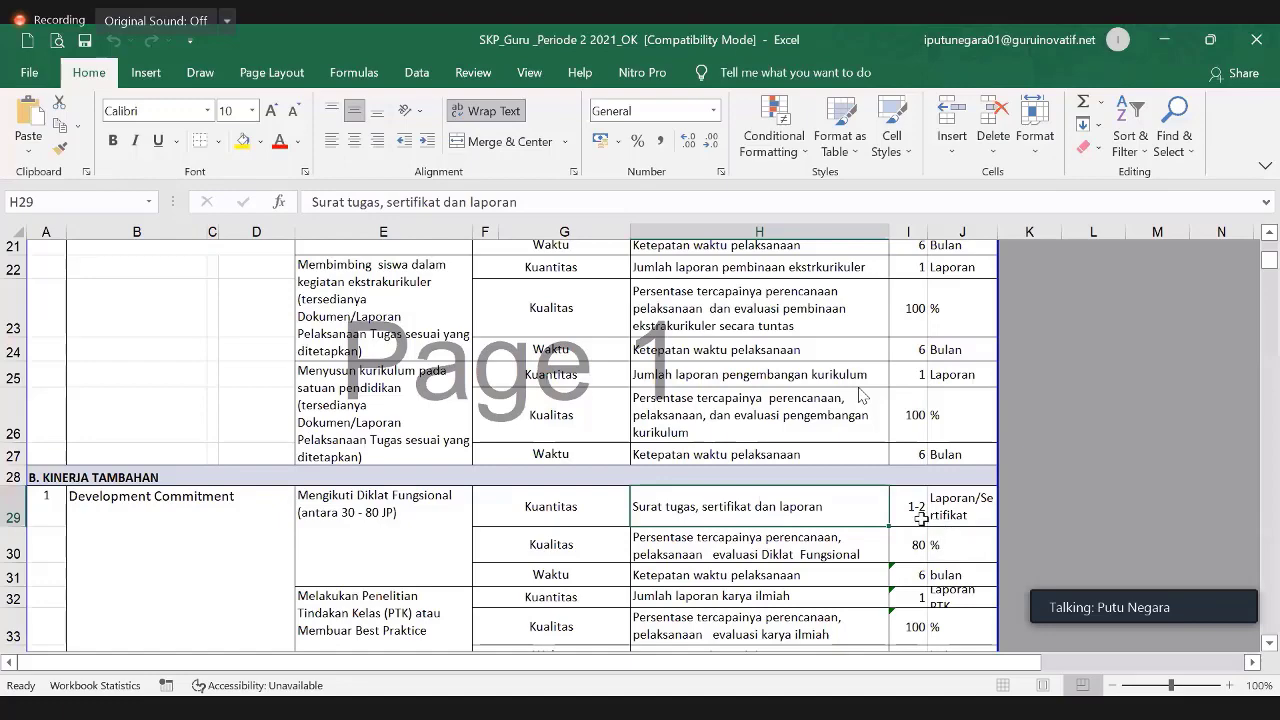
pyautogui.scroll(3, 918, 508)
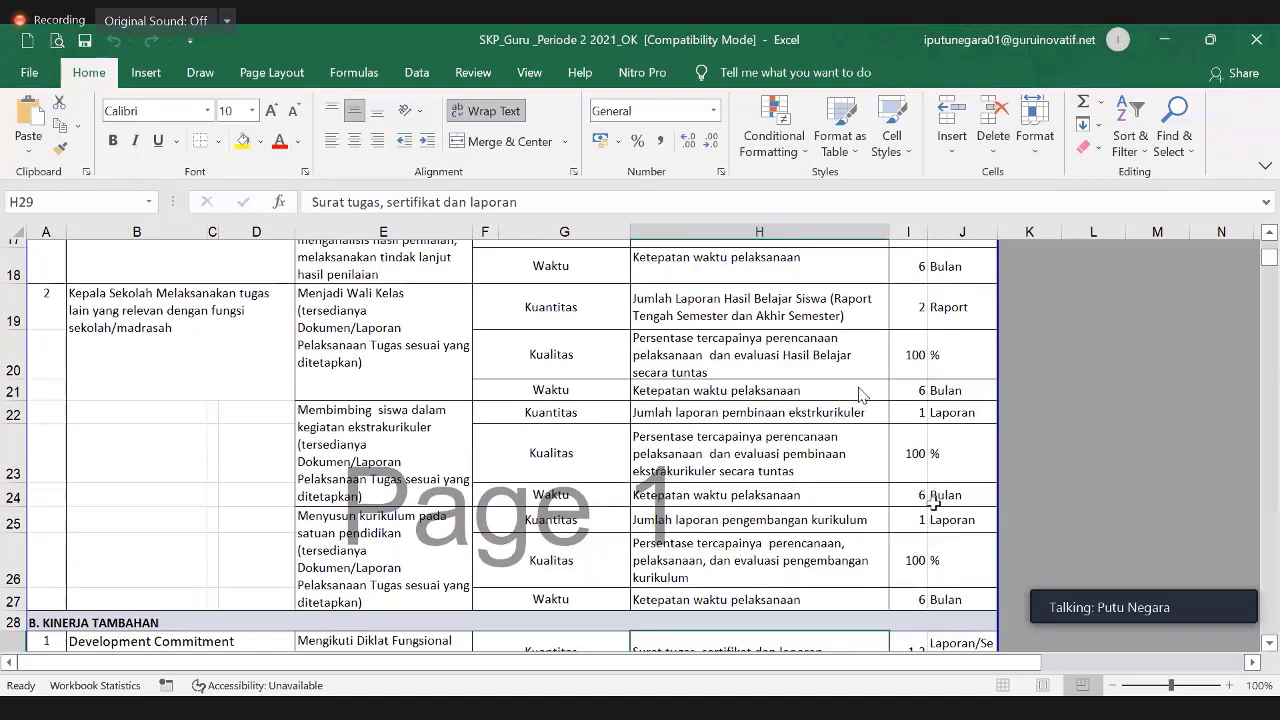
pyautogui.scroll(-3, 939, 503)
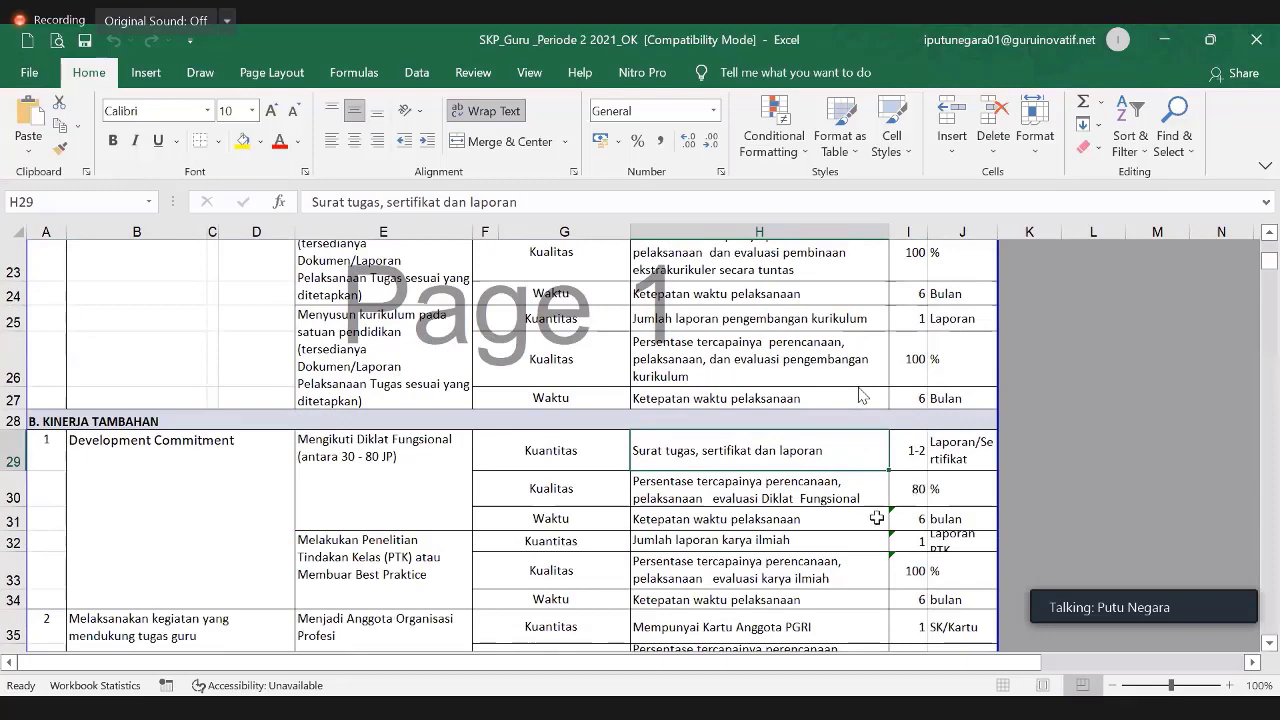
# Step: Read the B. Kinerja Tambahan rows through the professional organisation and workshop activities, and return to the front sheet
pyautogui.scroll(-1, 864, 519)
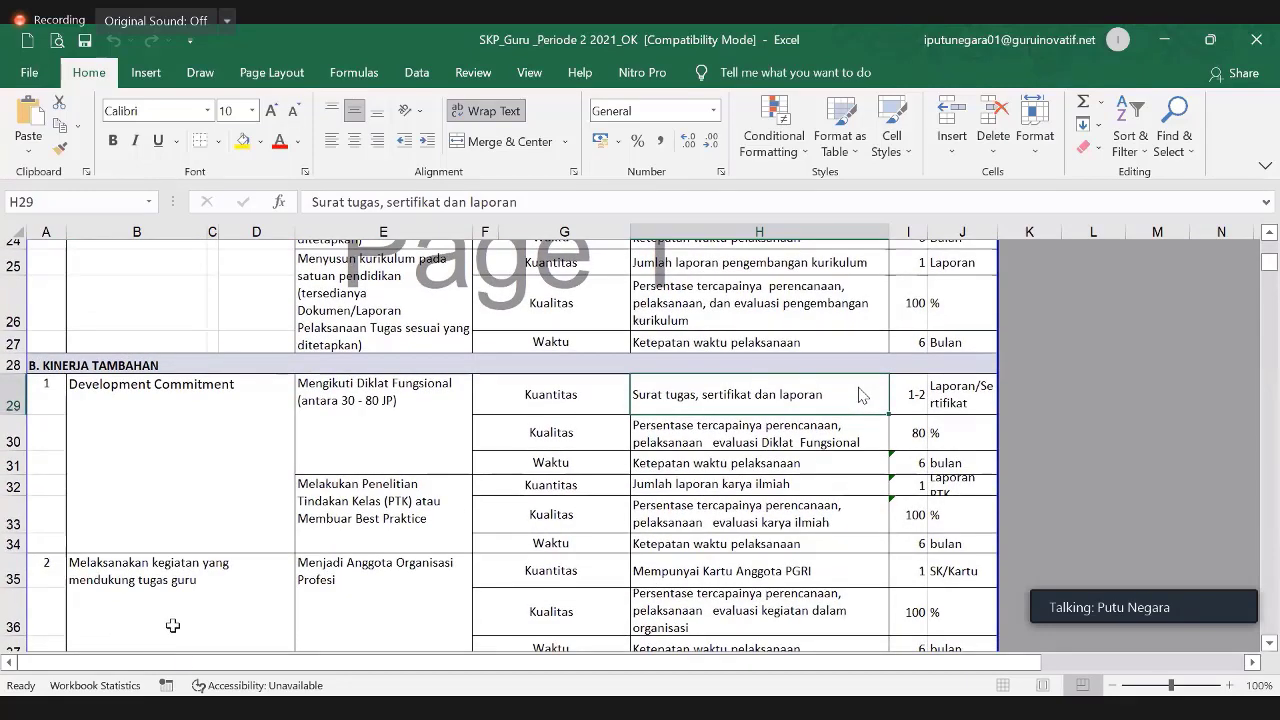
pyautogui.scroll(-1, 250, 600)
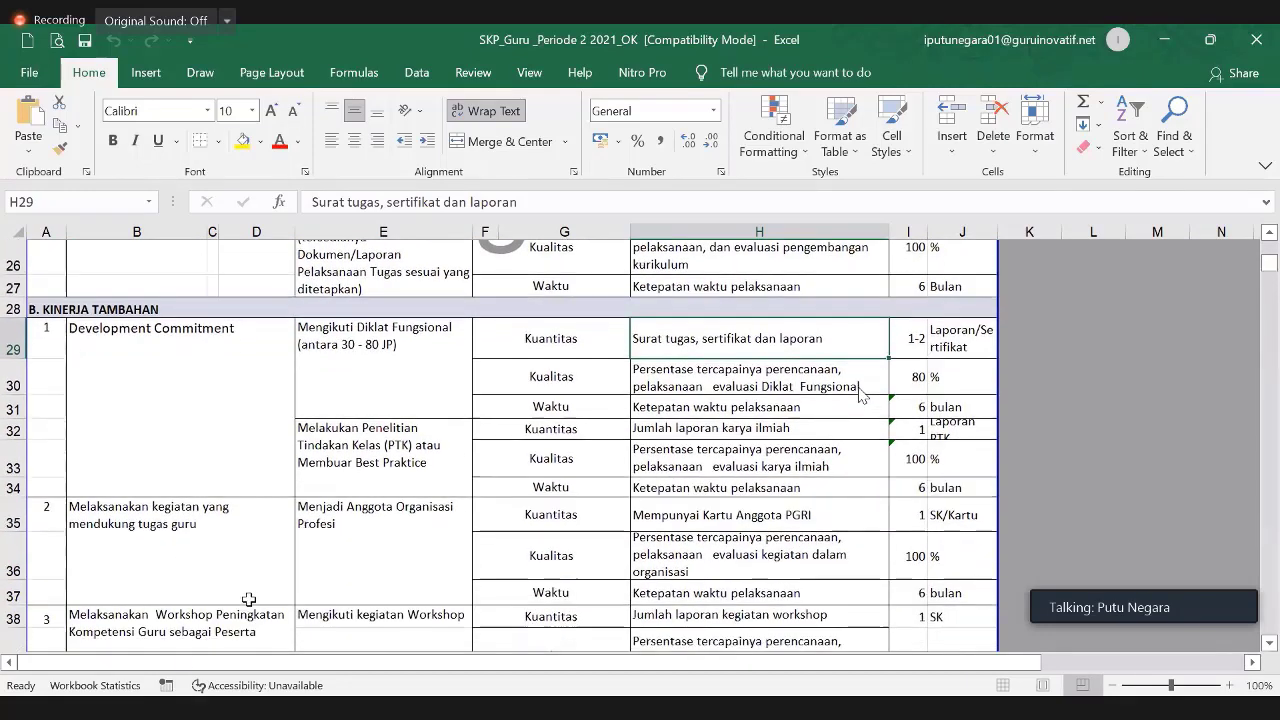
pyautogui.scroll(-1, 385, 560)
pyautogui.scroll(1, 380, 567)
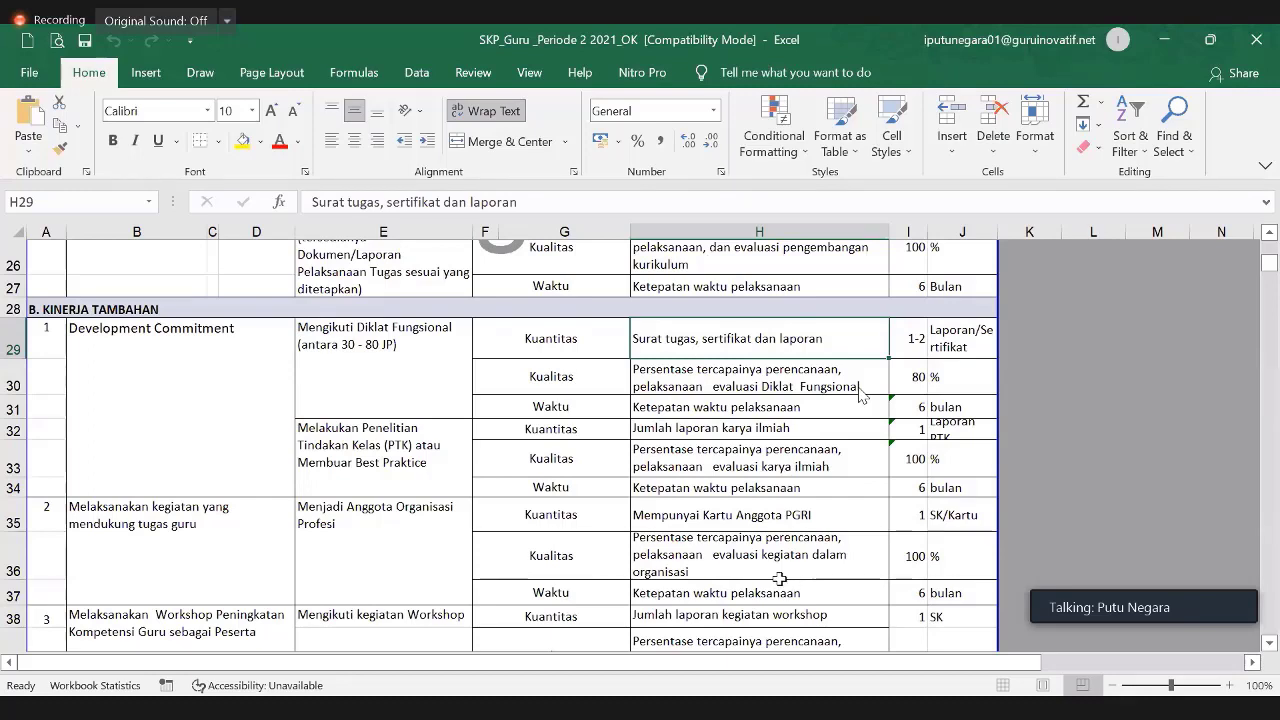
pyautogui.scroll(-2, 428, 587)
pyautogui.scroll(1, 428, 588)
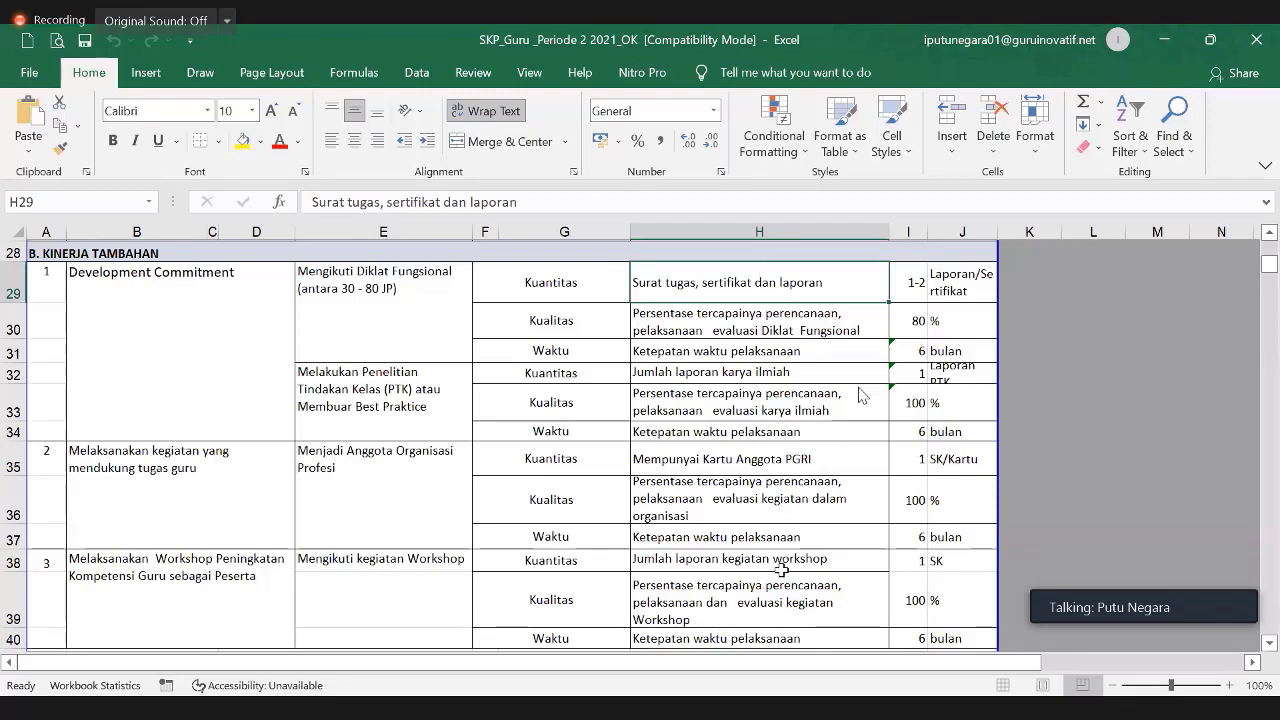
pyautogui.scroll(-1, 777, 560)
pyautogui.scroll(10, 777, 560)
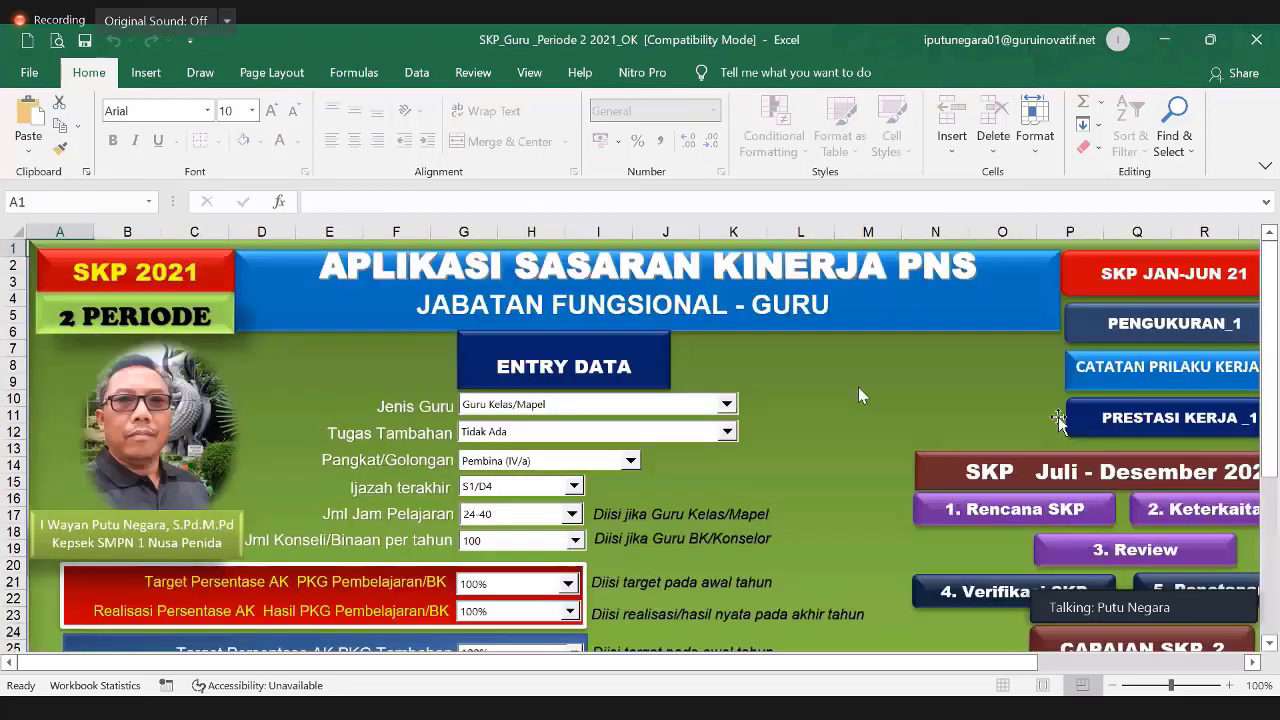
# Step: Open the July–December 2021 Keterkaitan sheet and check the Angka Kredit cell of the first Kinerja Utama activity
pyautogui.click(1185, 519)
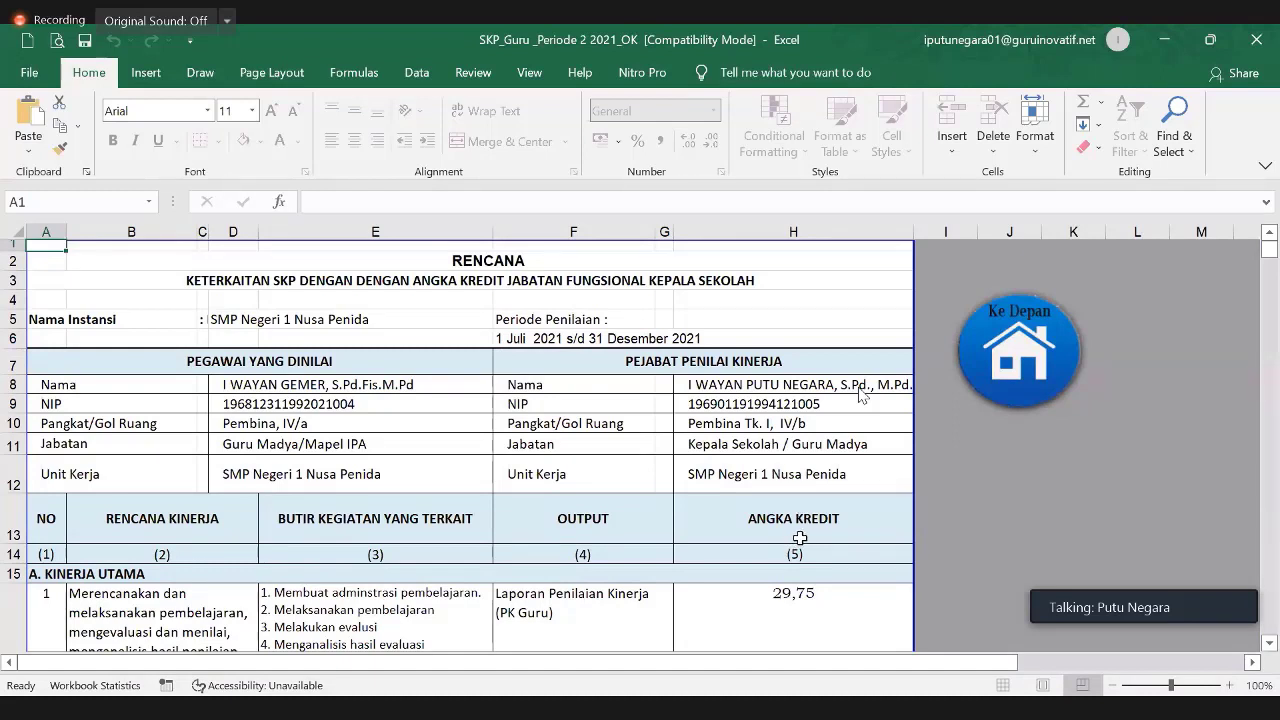
pyautogui.scroll(-1, 805, 525)
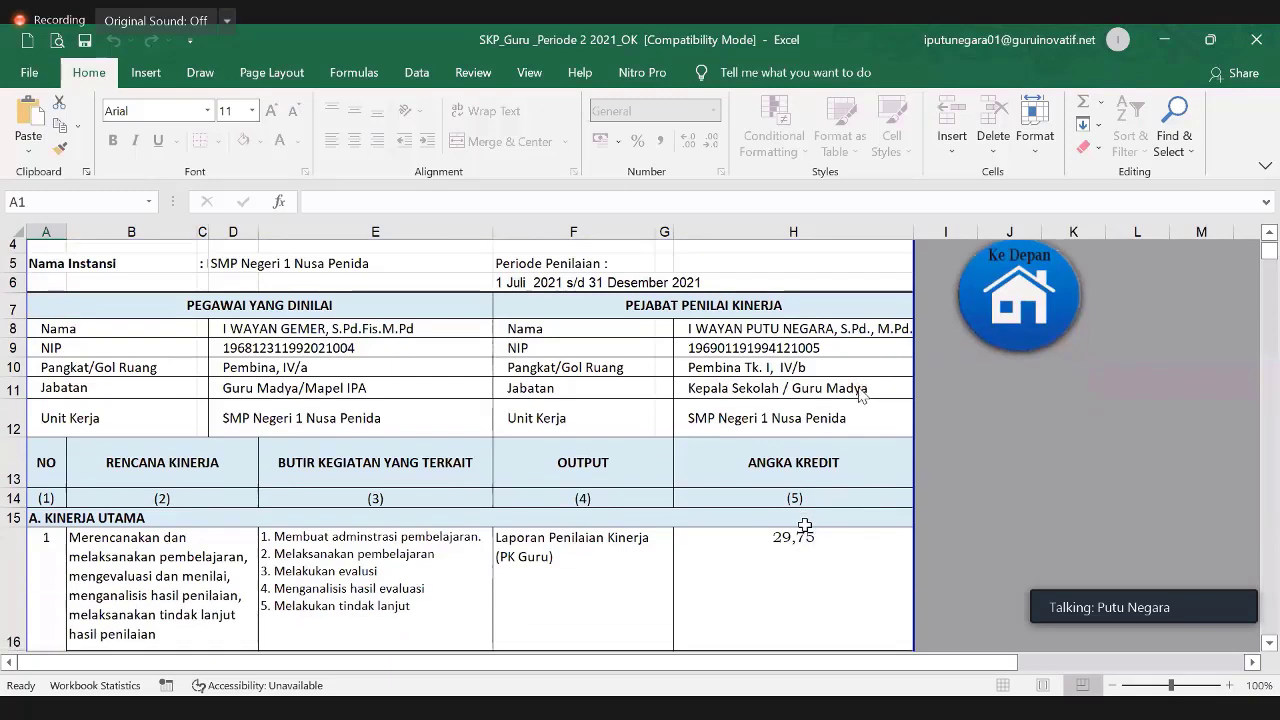
pyautogui.scroll(-2, 522, 480)
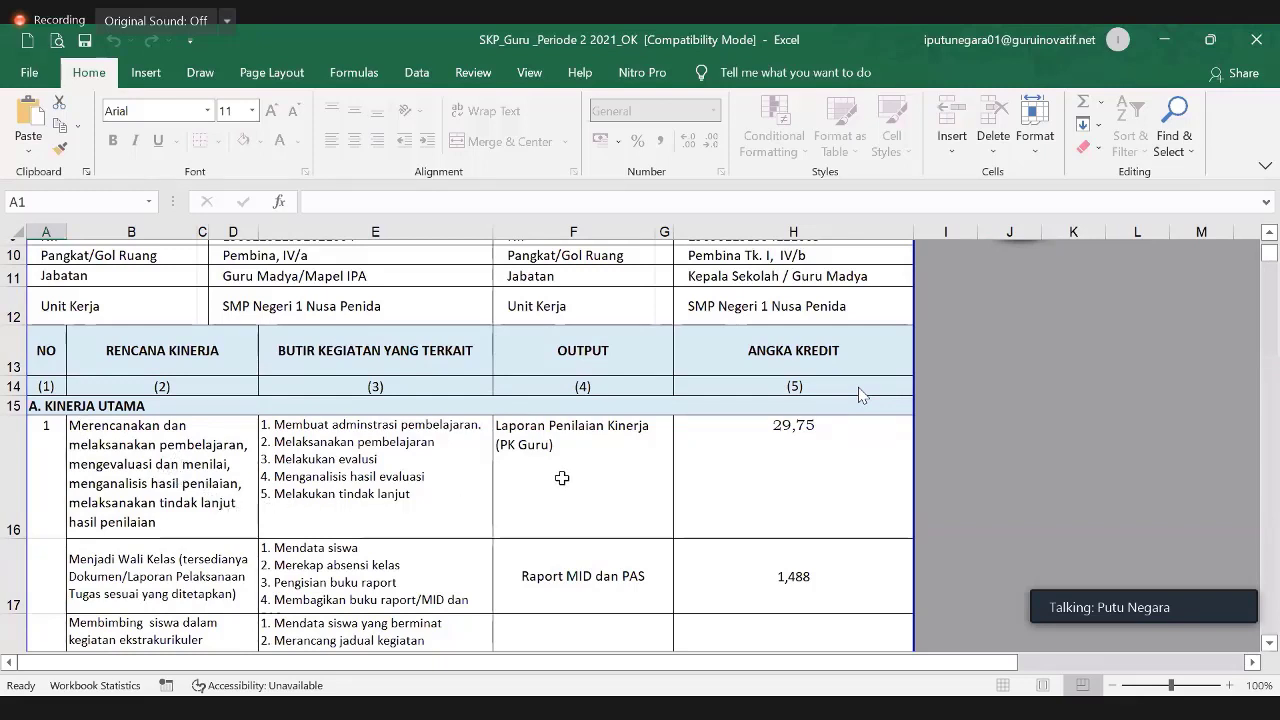
pyautogui.click(808, 460)
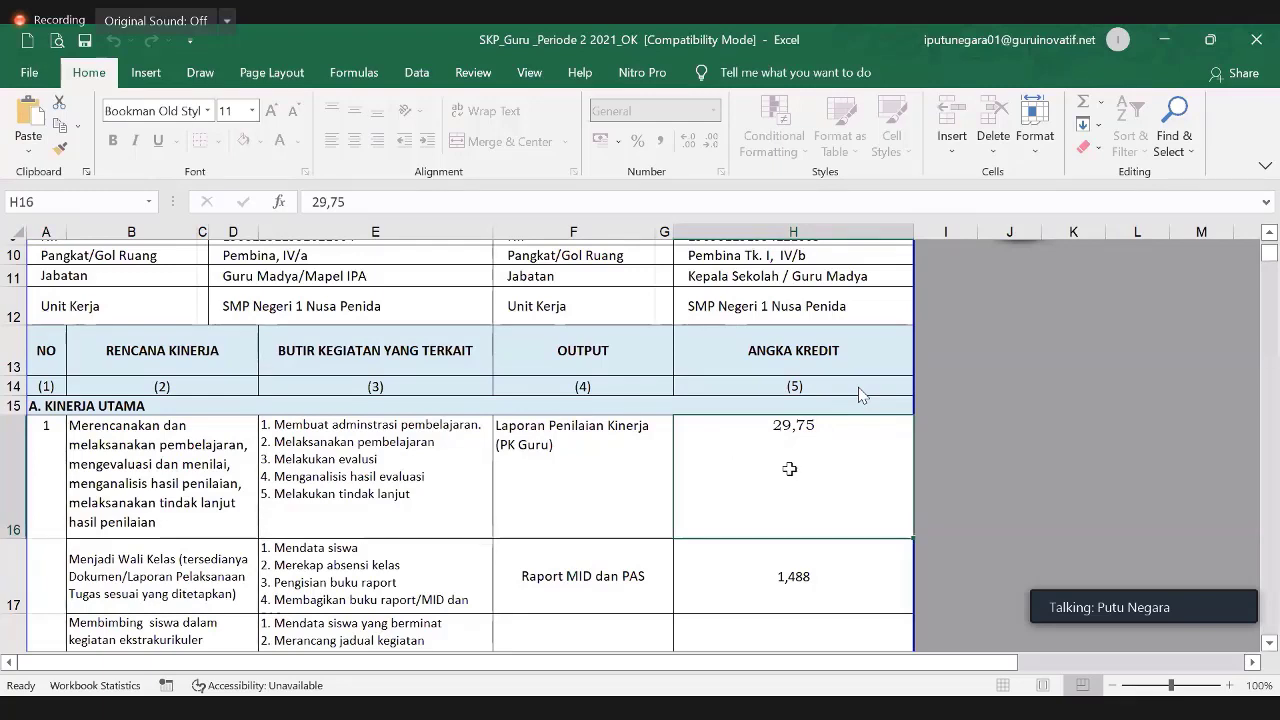
# Step: Check the PK Guru output and its credit against the Menjadi Wali Kelas credit formula, and view the remaining Kinerja Utama credits
pyautogui.scroll(2, 789, 478)
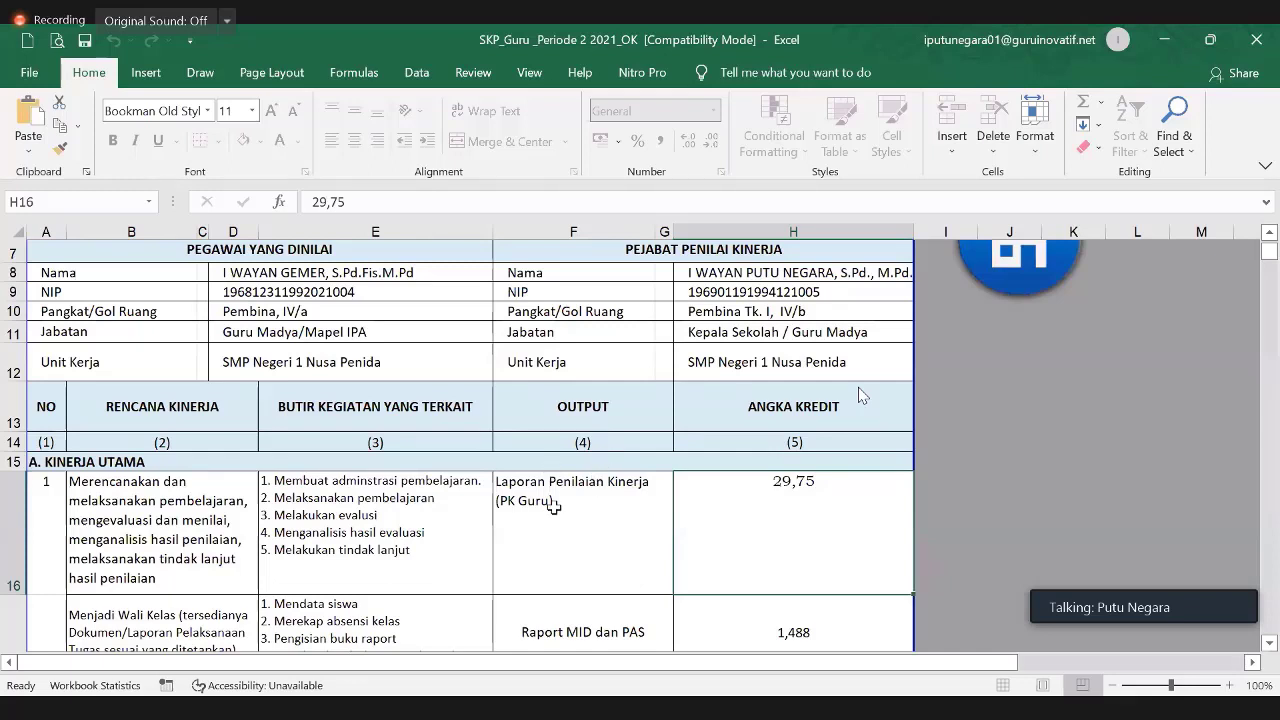
pyautogui.click(606, 514)
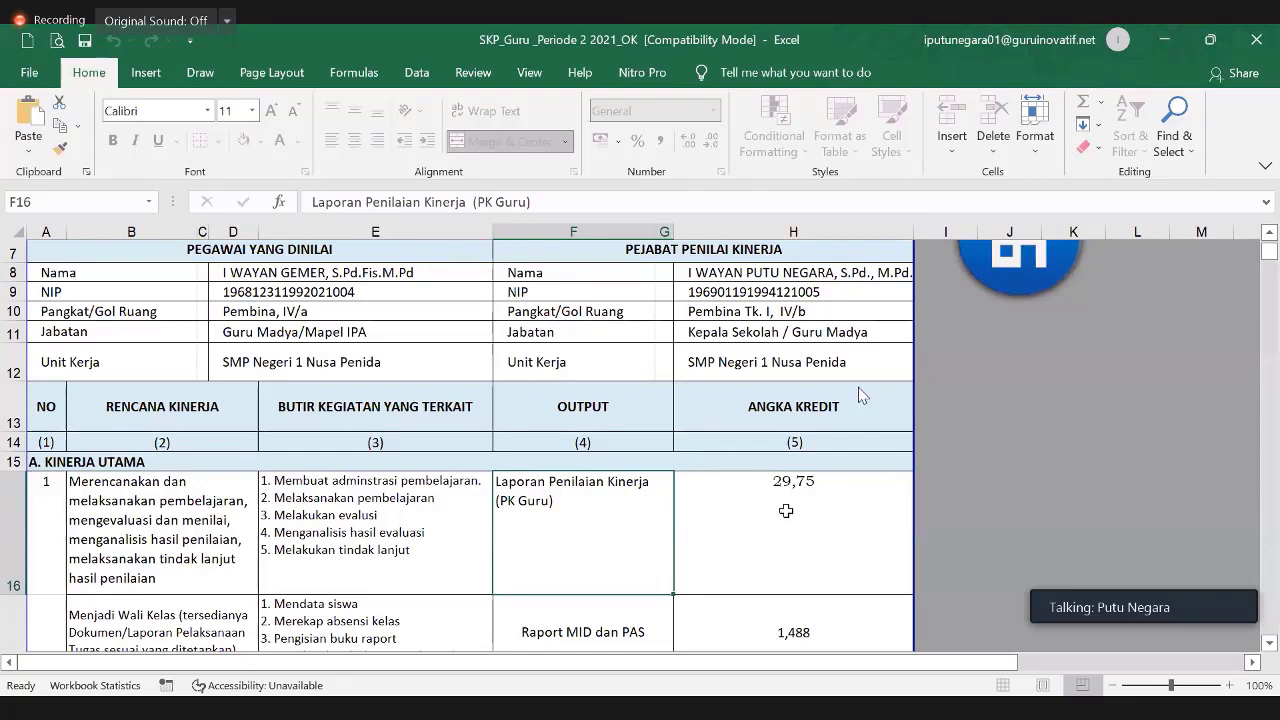
pyautogui.click(786, 511)
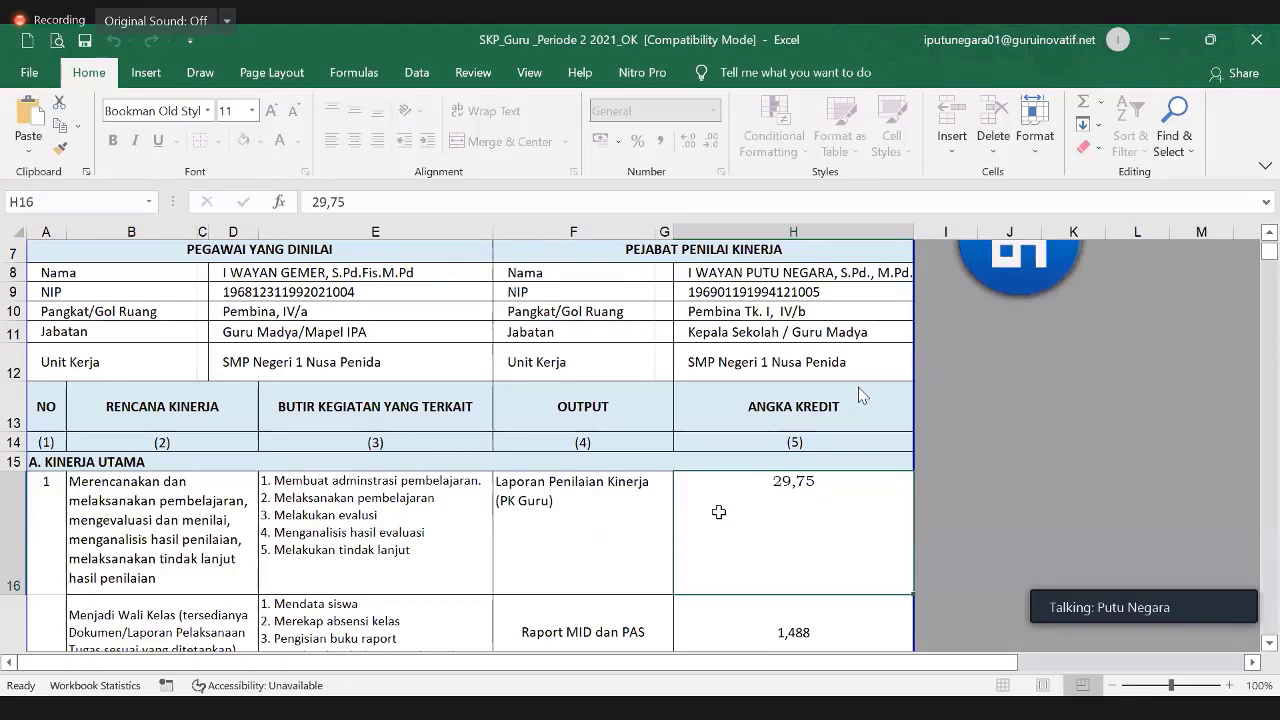
pyautogui.scroll(-1, 769, 520)
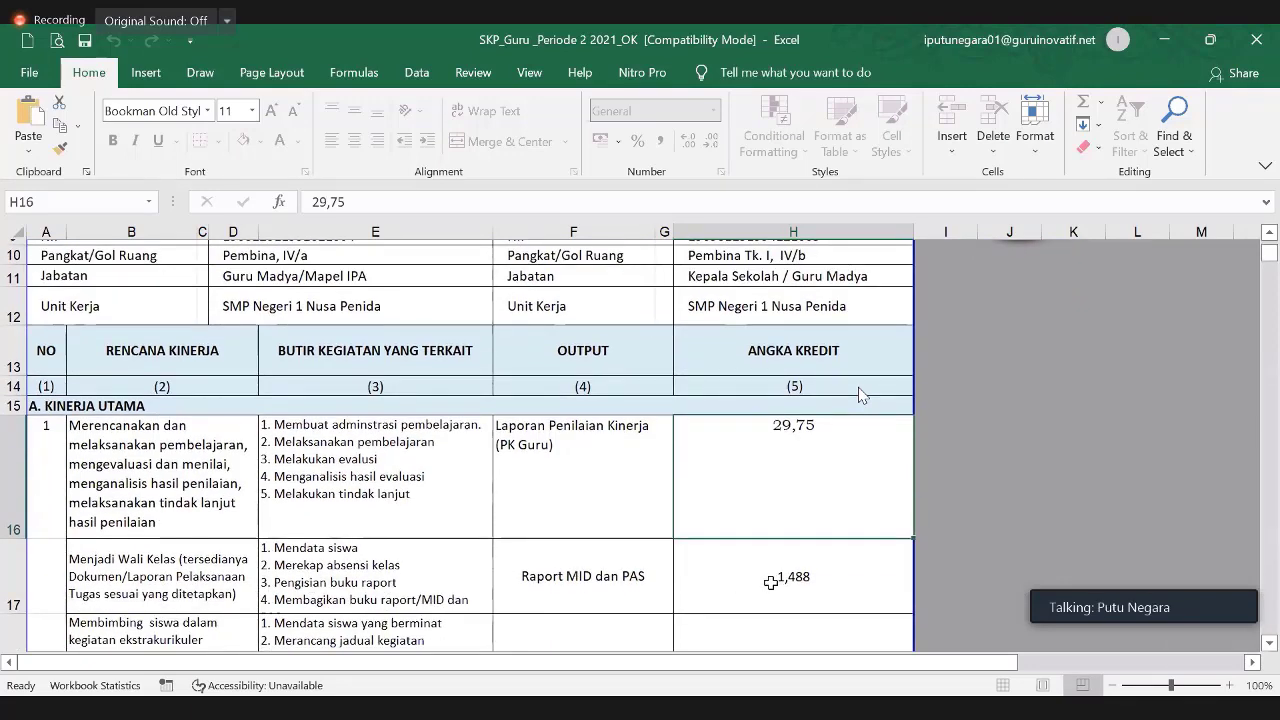
pyautogui.click(789, 591)
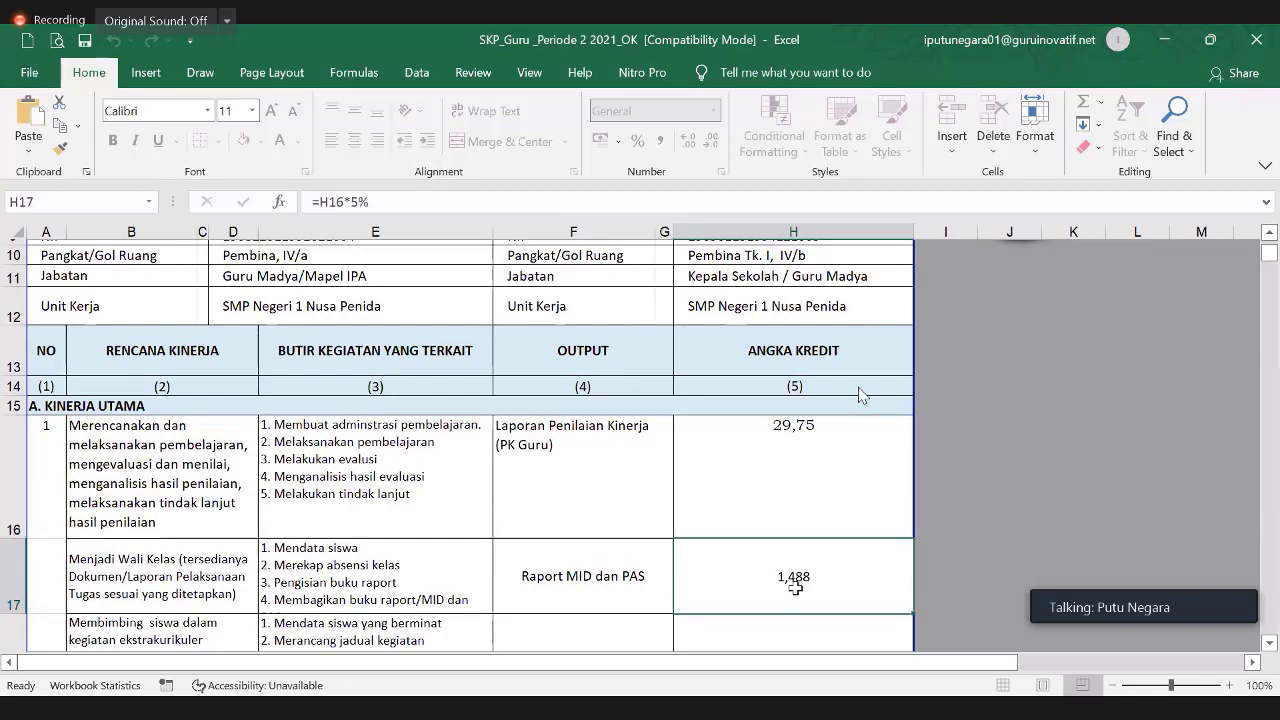
pyautogui.click(803, 436)
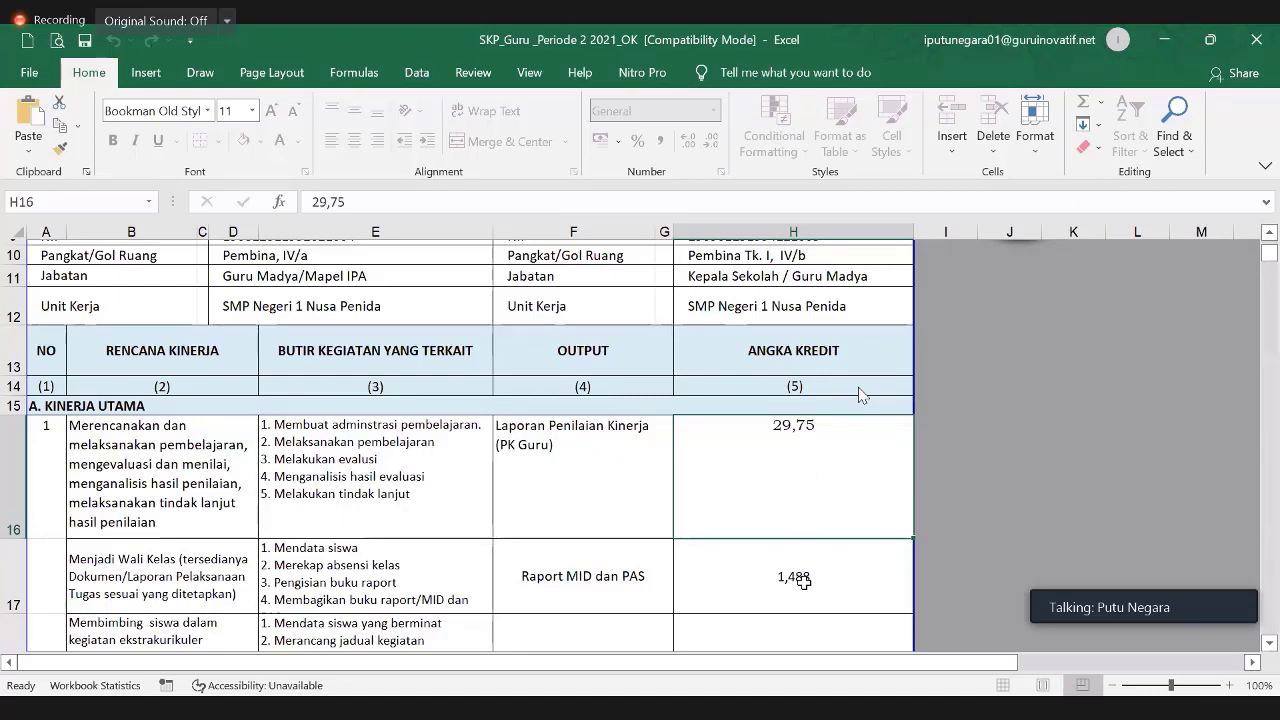
pyautogui.scroll(-1, 791, 550)
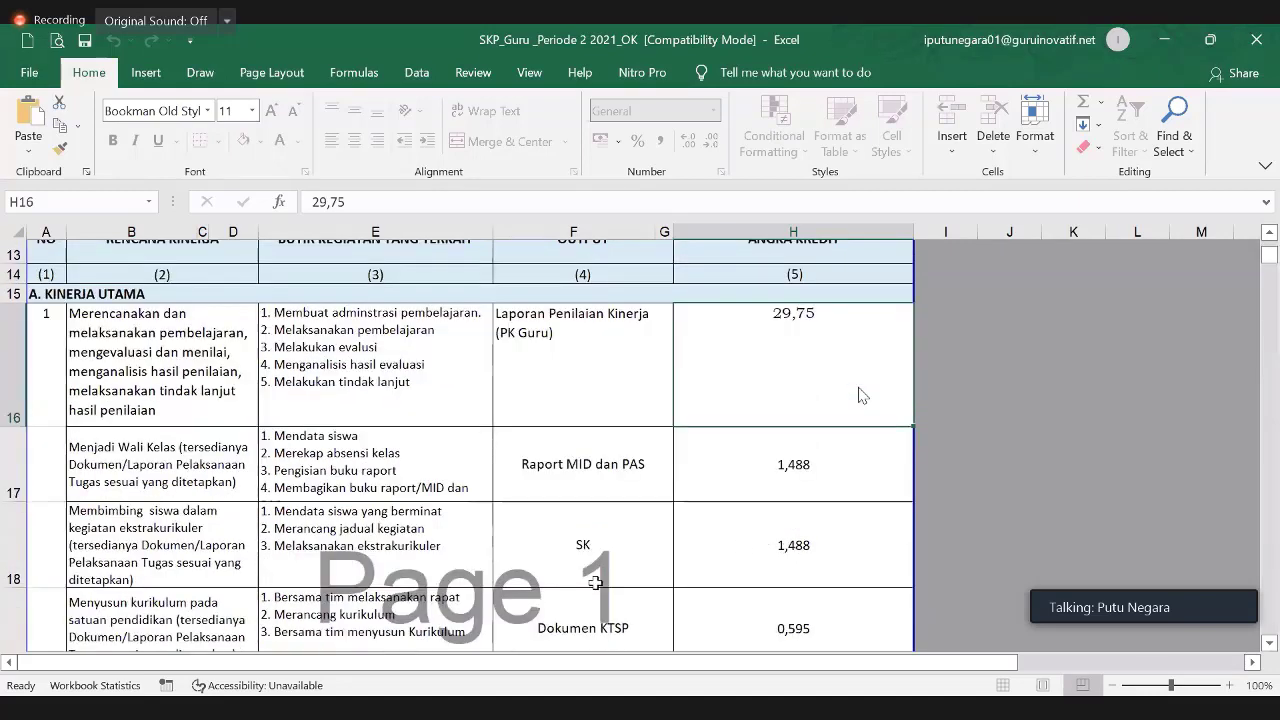
pyautogui.scroll(-1, 796, 550)
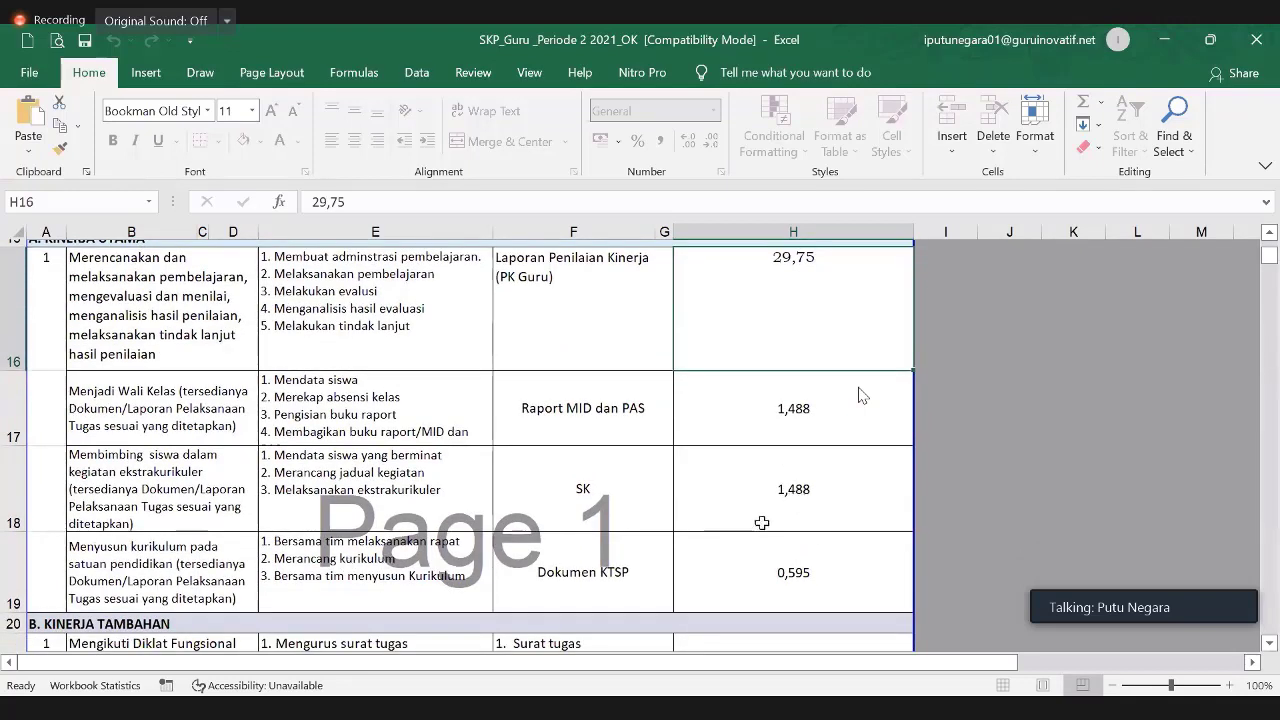
# Step: Check the credit formula of the Menyusun kurikulum activity against the PK Guru credit cell it is based on
pyautogui.click(806, 560)
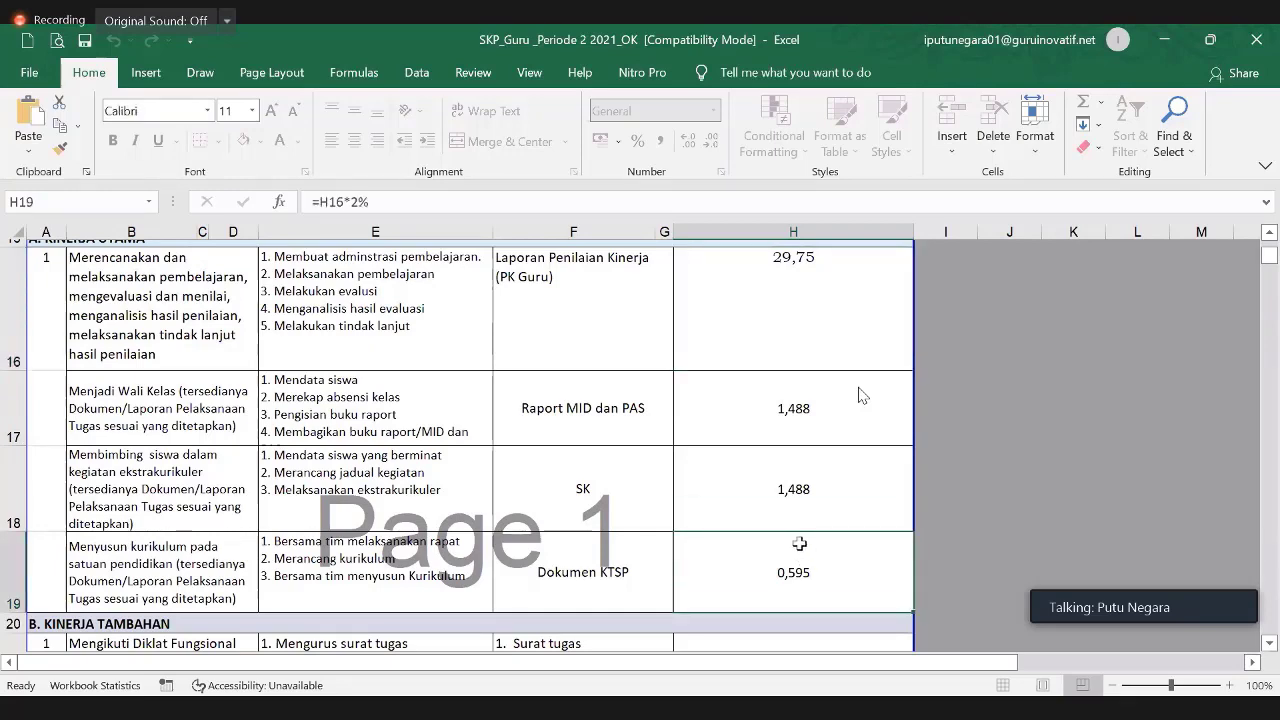
pyautogui.scroll(3, 806, 519)
pyautogui.click(806, 516)
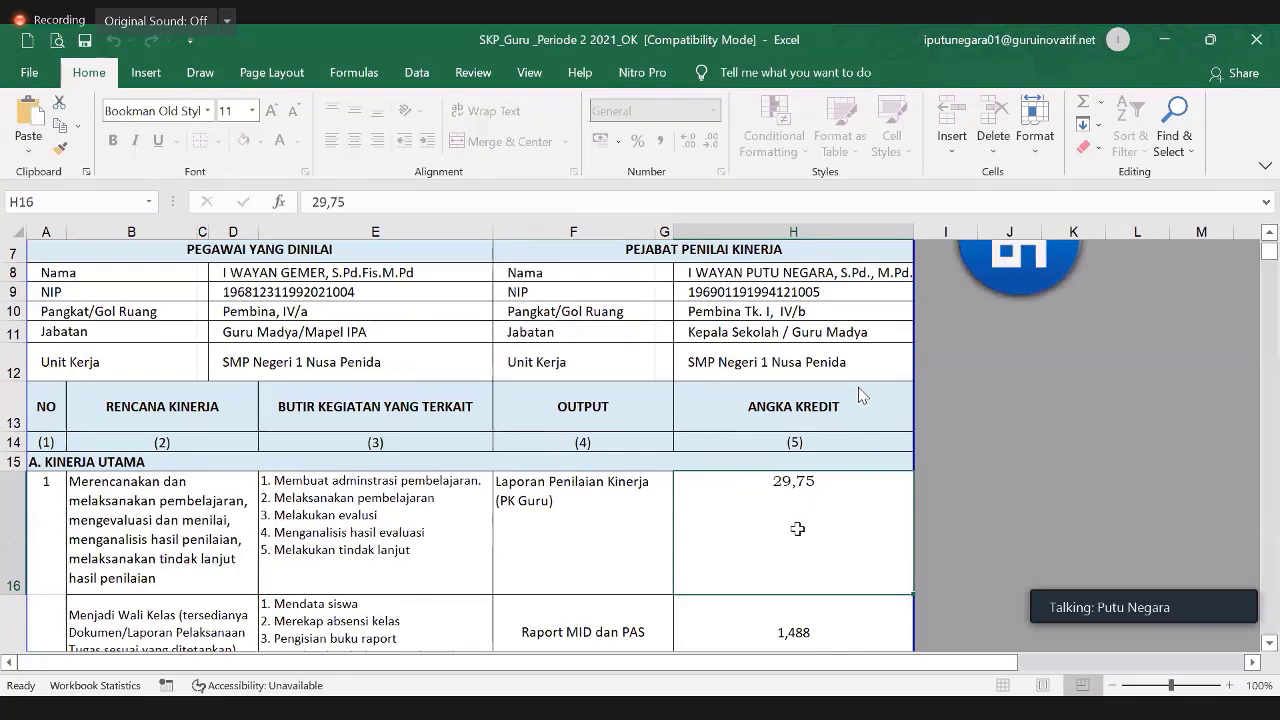
# Step: Examine the Angka Kredit cells of the B. Kinerja Tambahan activities, including Diklat Fungsional and PTK, and return to the front sheet
pyautogui.scroll(-4, 797, 528)
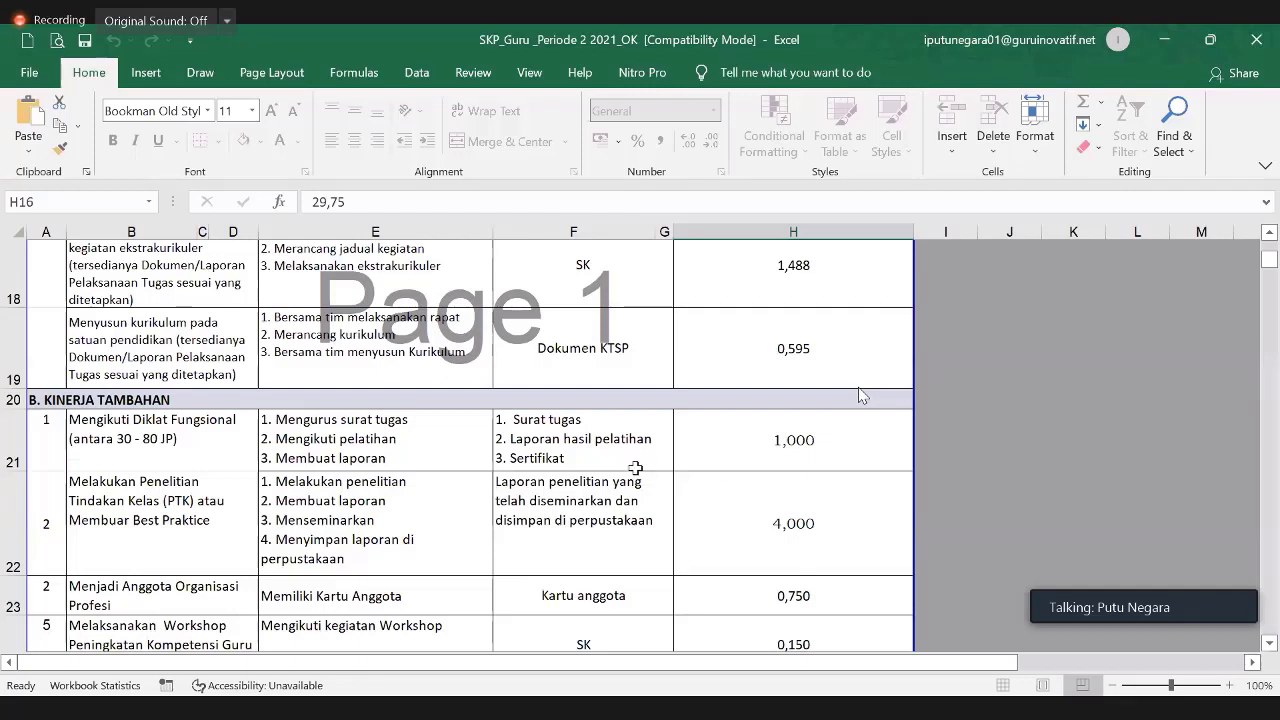
pyautogui.click(786, 444)
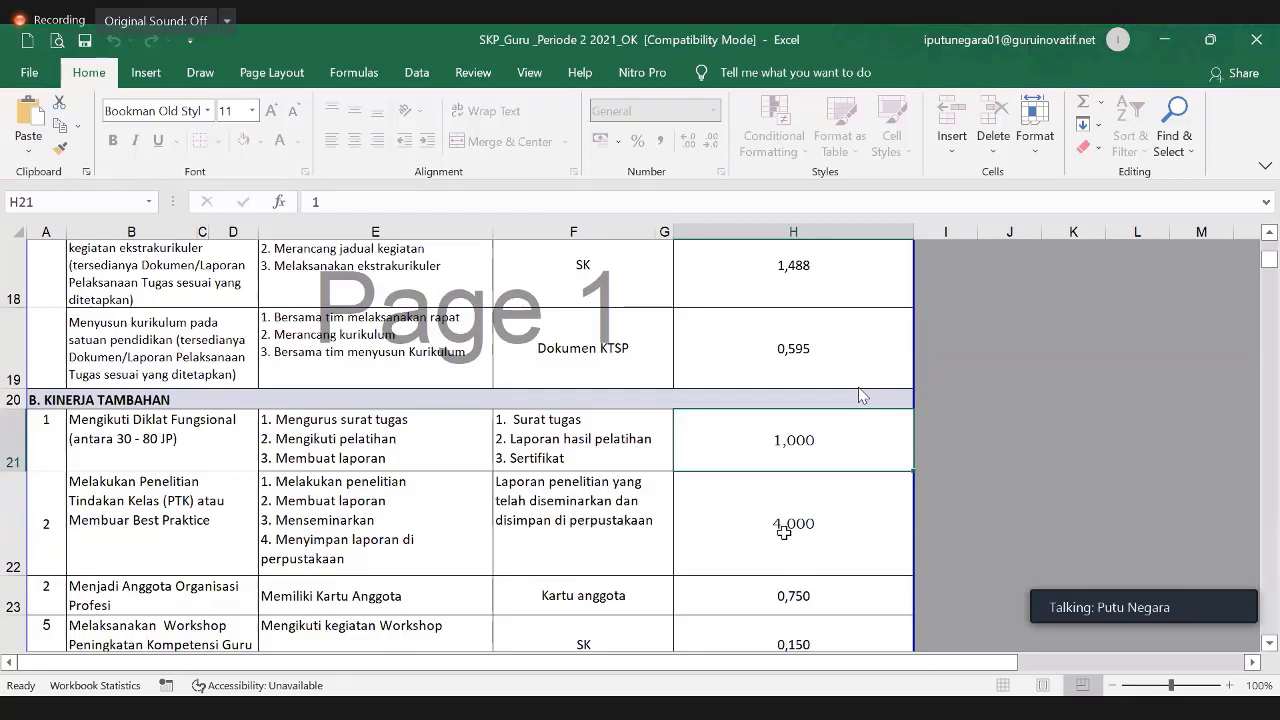
pyautogui.click(216, 536)
pyautogui.click(830, 532)
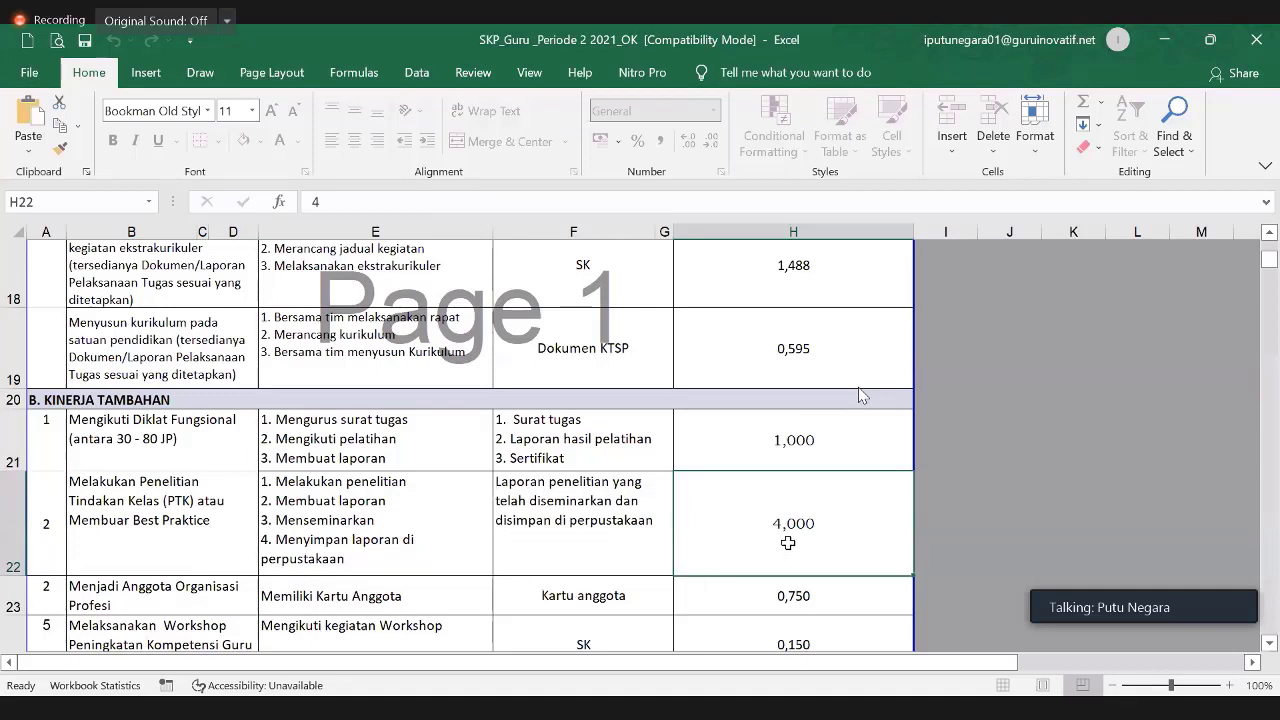
pyautogui.scroll(-1, 788, 542)
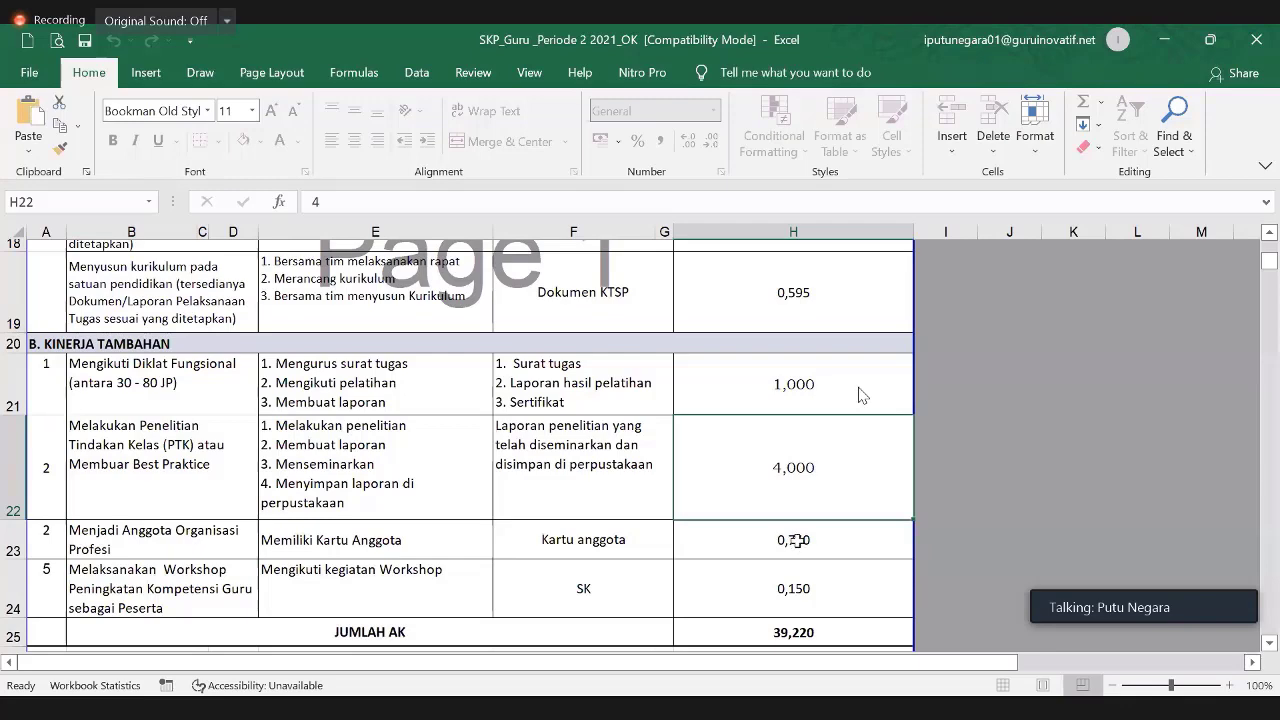
pyautogui.scroll(5, 792, 540)
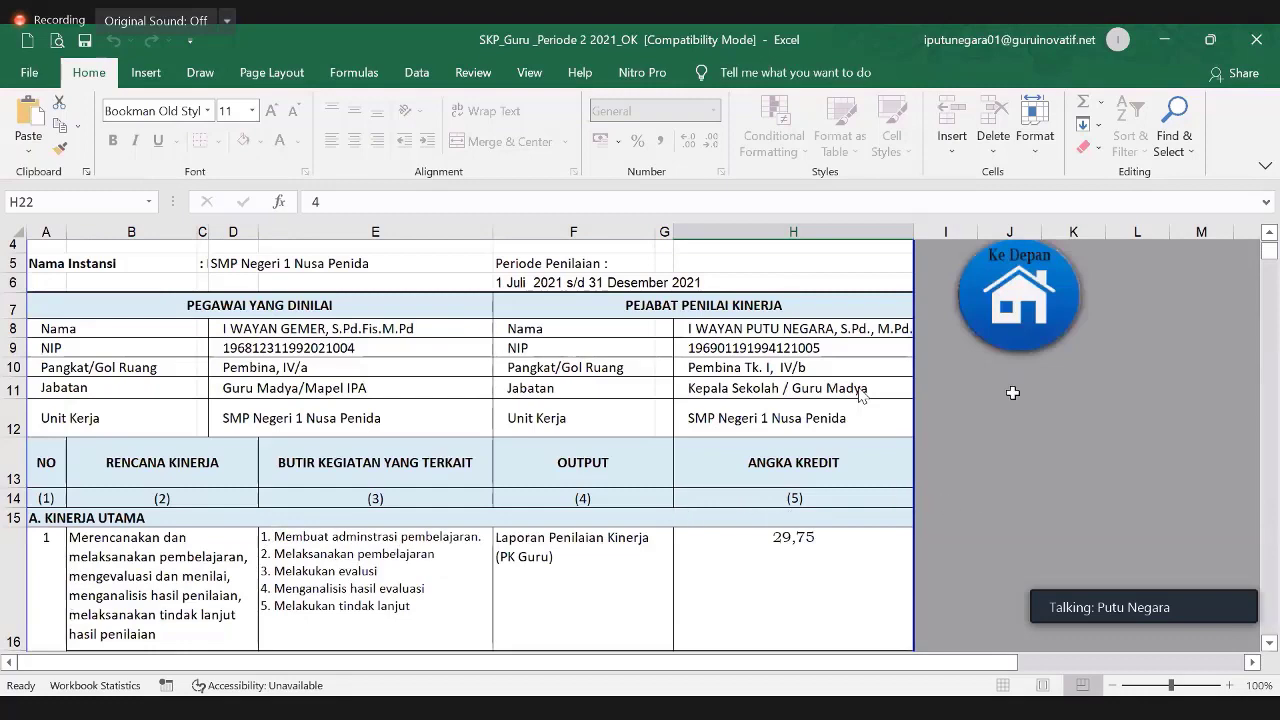
pyautogui.click(1018, 325)
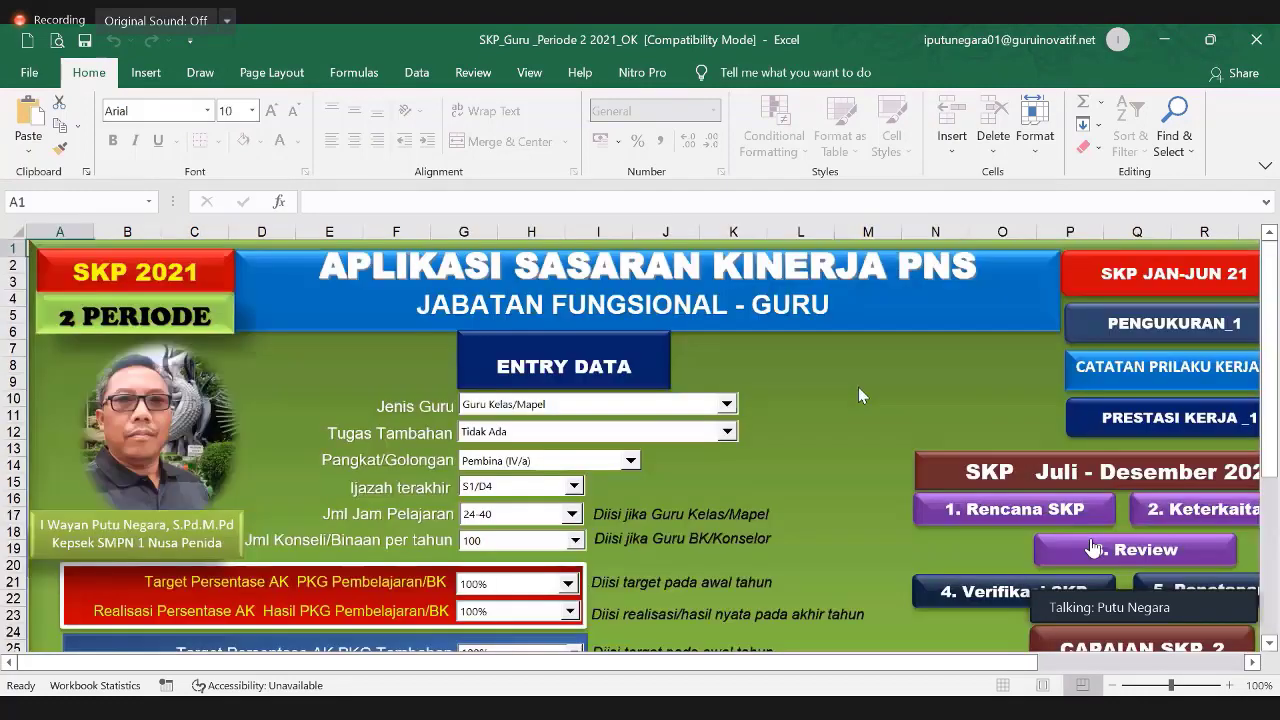
# Step: Open the July–December 2021 Review sheet, read the Review Pengelola Kinerja column for the Kinerja Utama rows, and return to the front sheet
pyautogui.click(1145, 552)
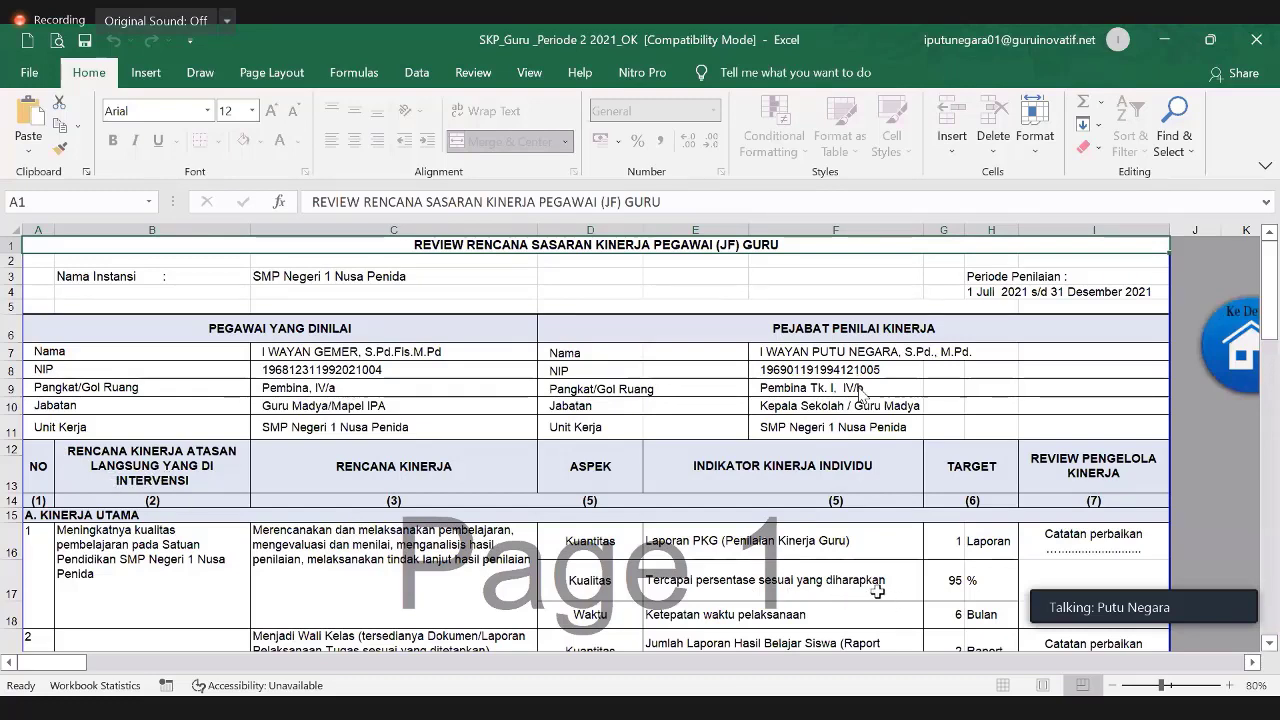
pyautogui.scroll(-2, 875, 591)
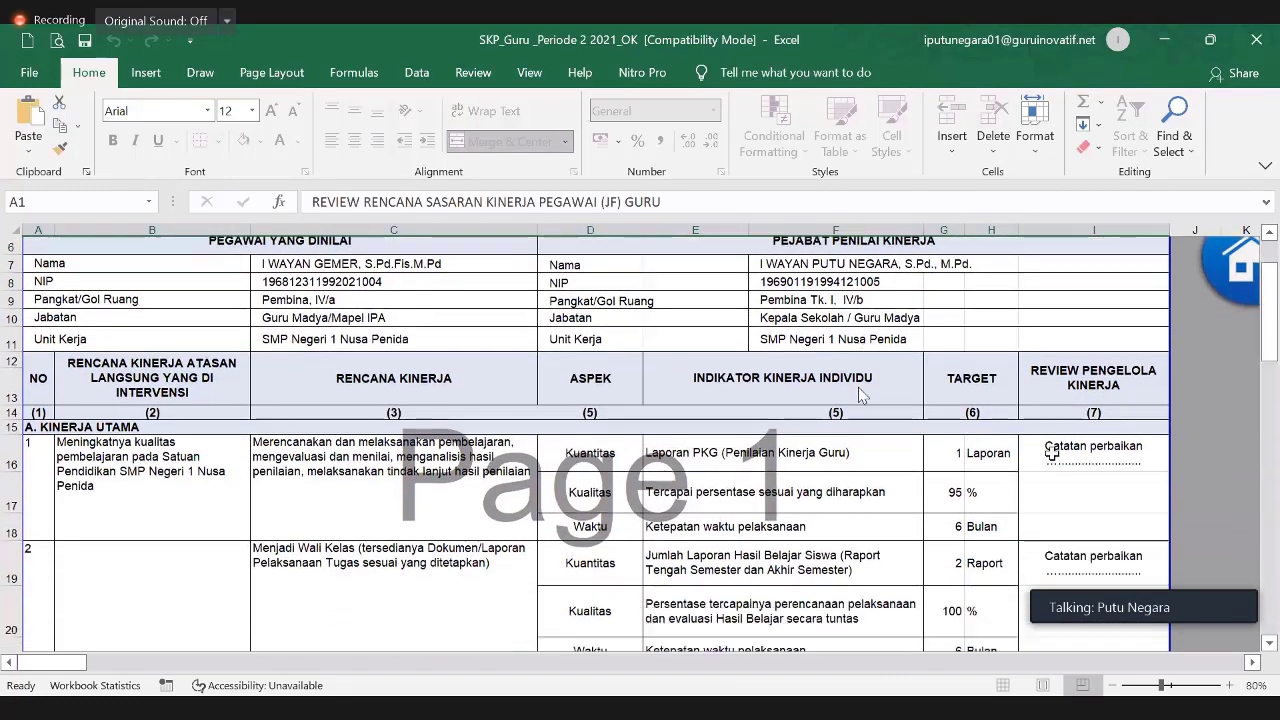
pyautogui.scroll(-3, 1065, 440)
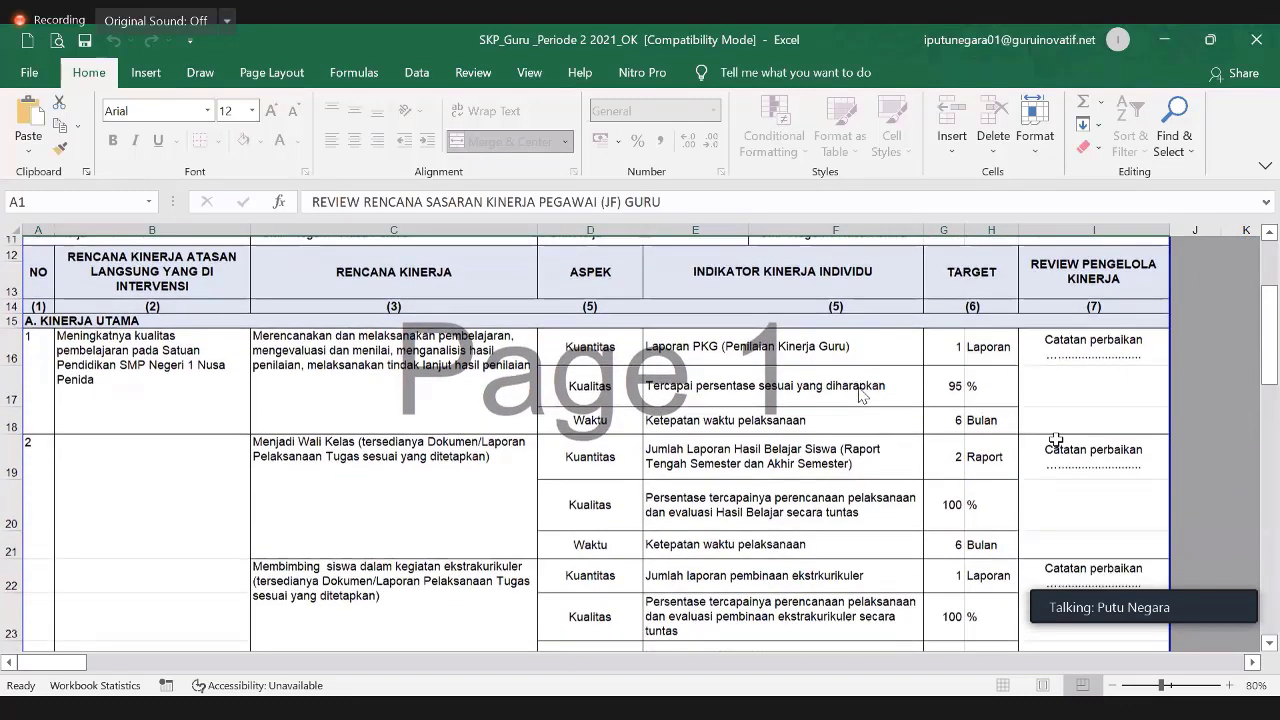
pyautogui.scroll(3, 1094, 450)
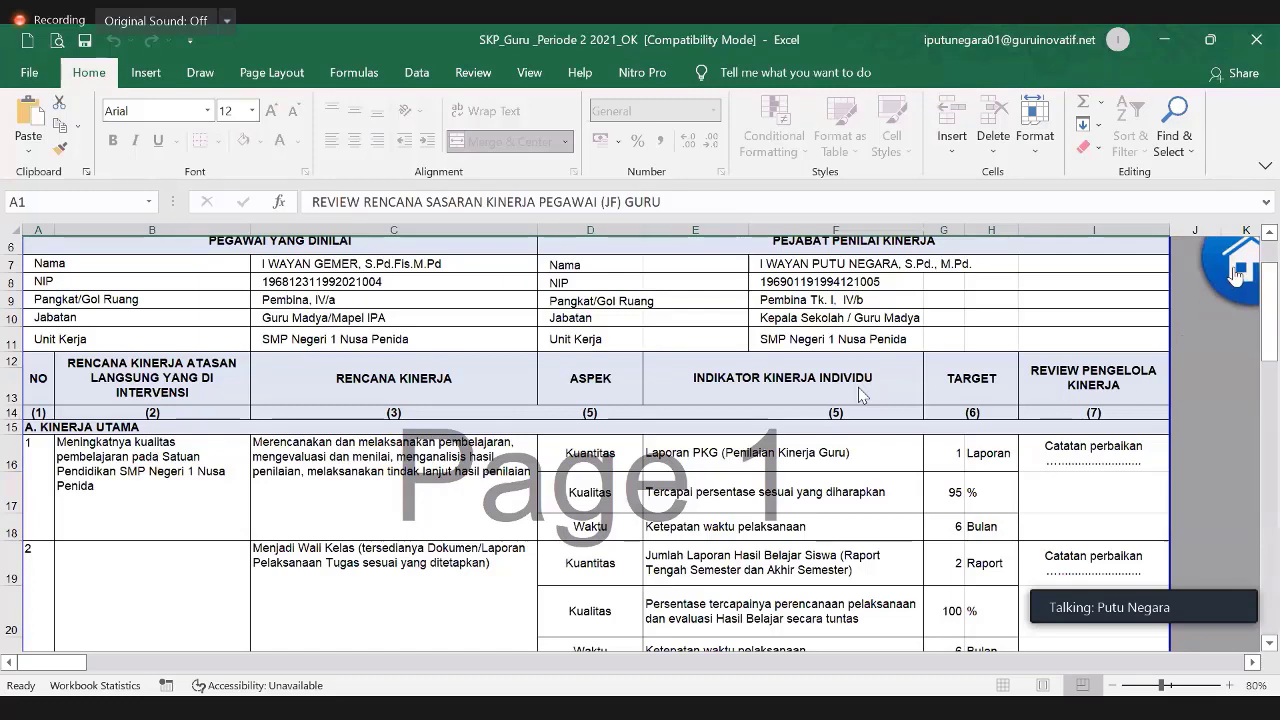
pyautogui.click(1016, 500)
# Step: Open the July–December 2021 Verifikasi SKP sheet and read its activities down to the JUMLAH AK row and the Tim Penilai signature block
pyautogui.scroll(-2, 1000, 514)
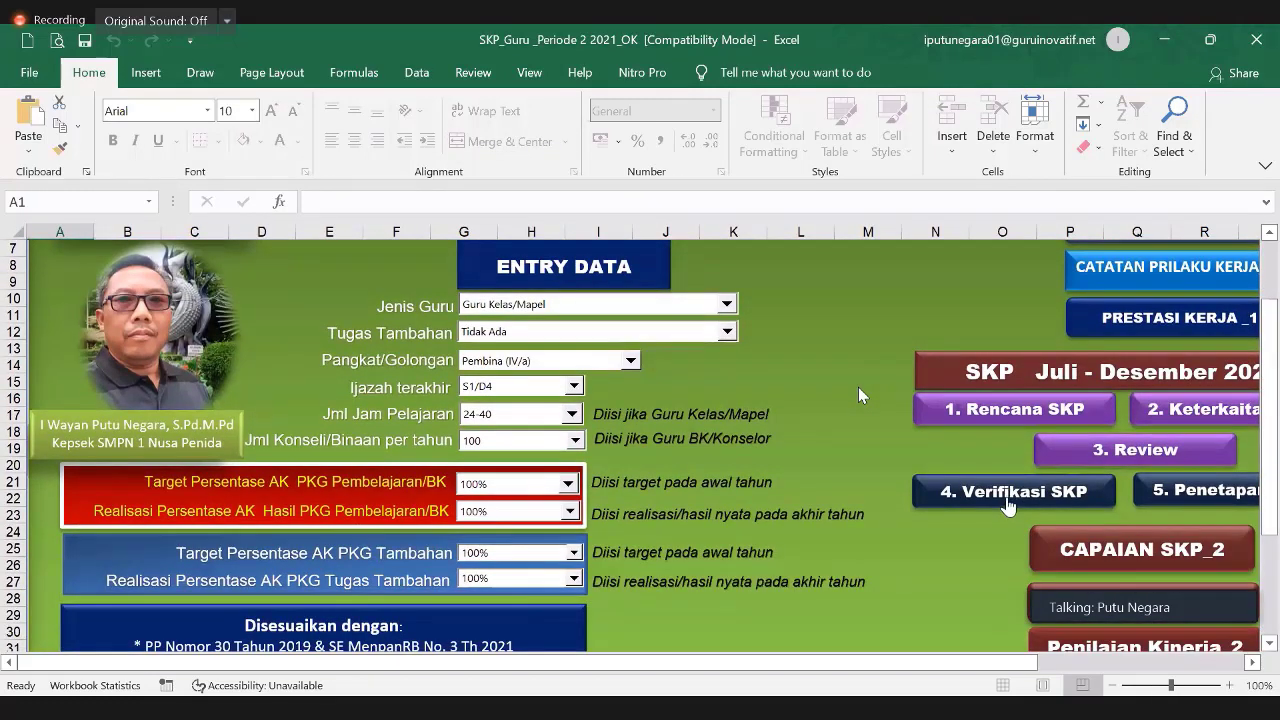
pyautogui.click(1008, 491)
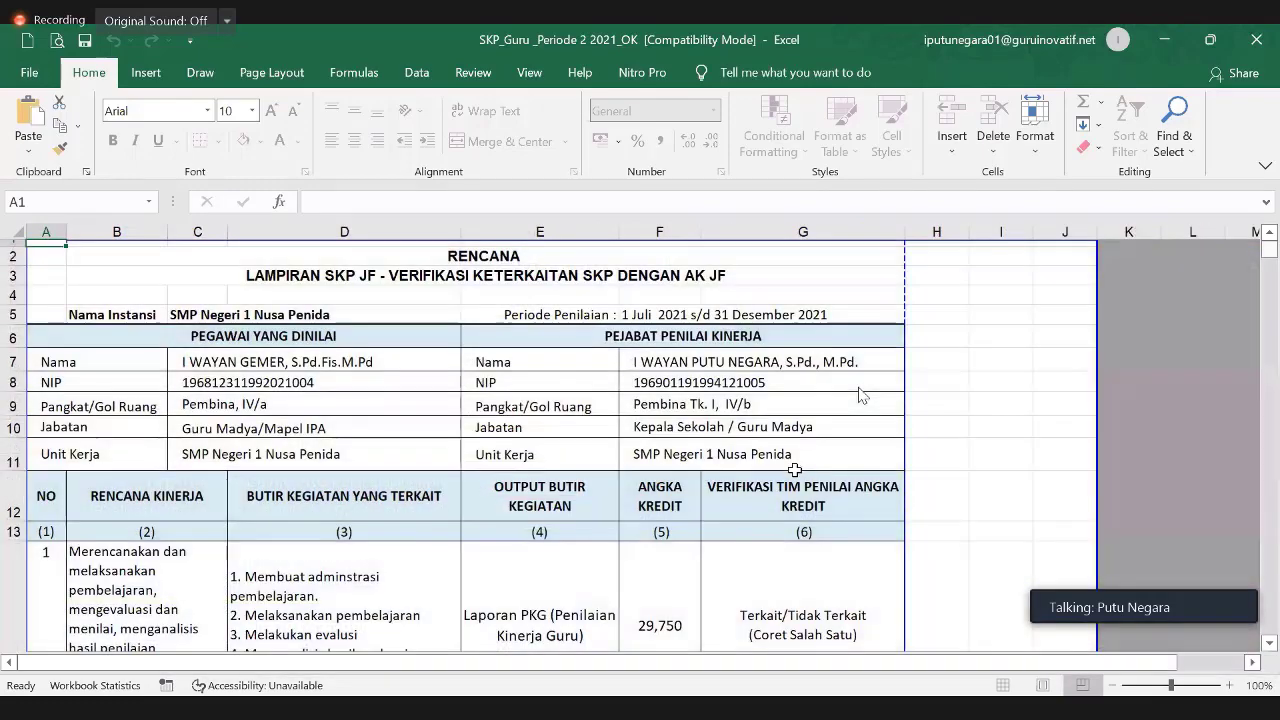
pyautogui.scroll(-4, 794, 470)
pyautogui.scroll(4, 793, 471)
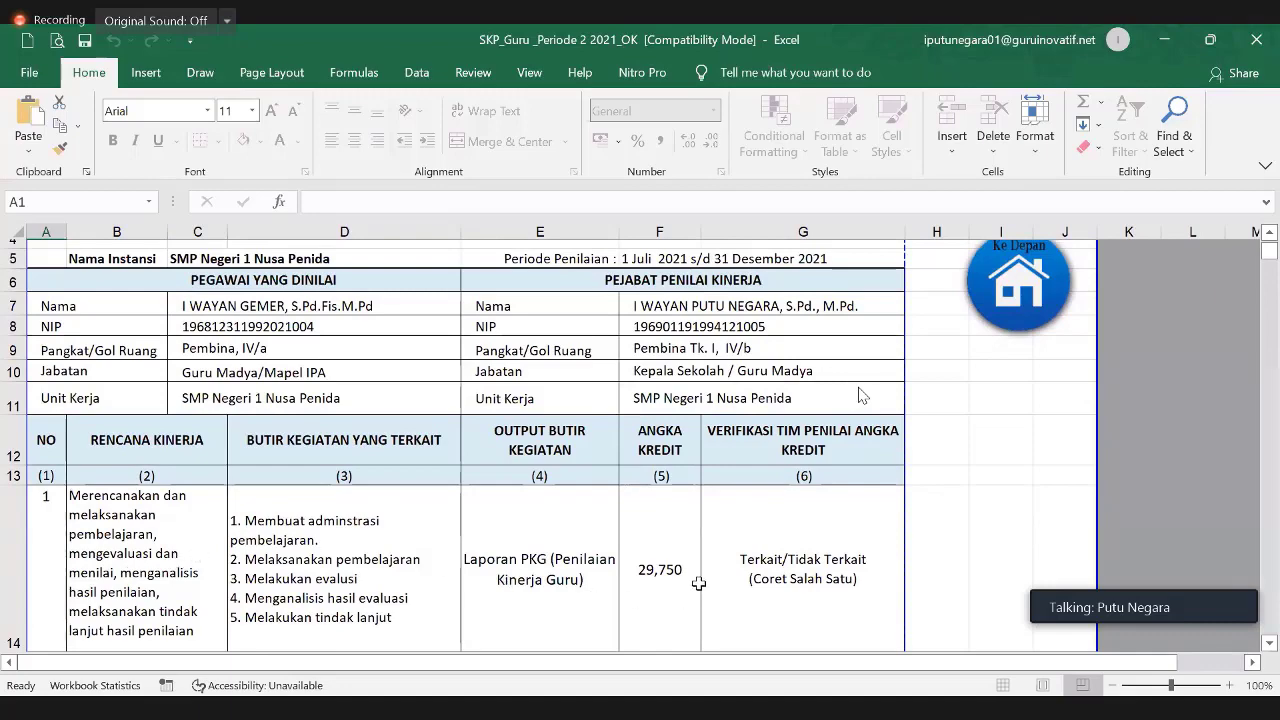
pyautogui.scroll(-2, 705, 570)
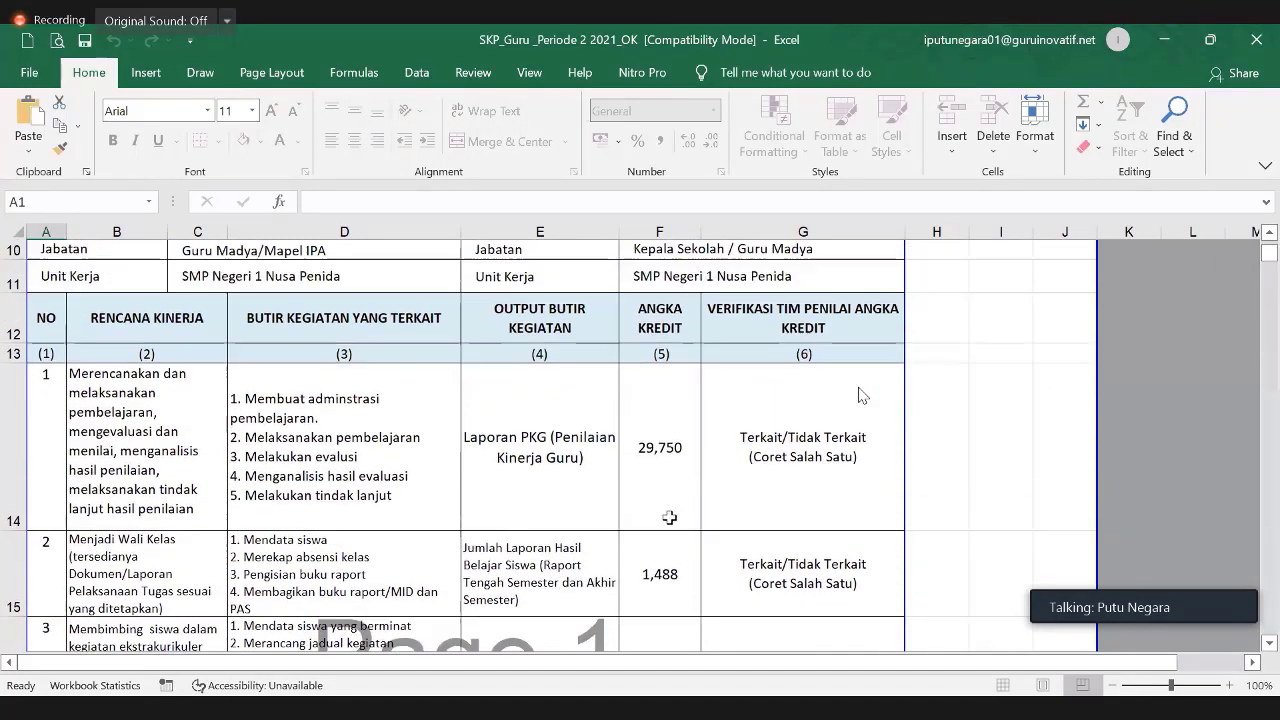
pyautogui.scroll(-5, 703, 537)
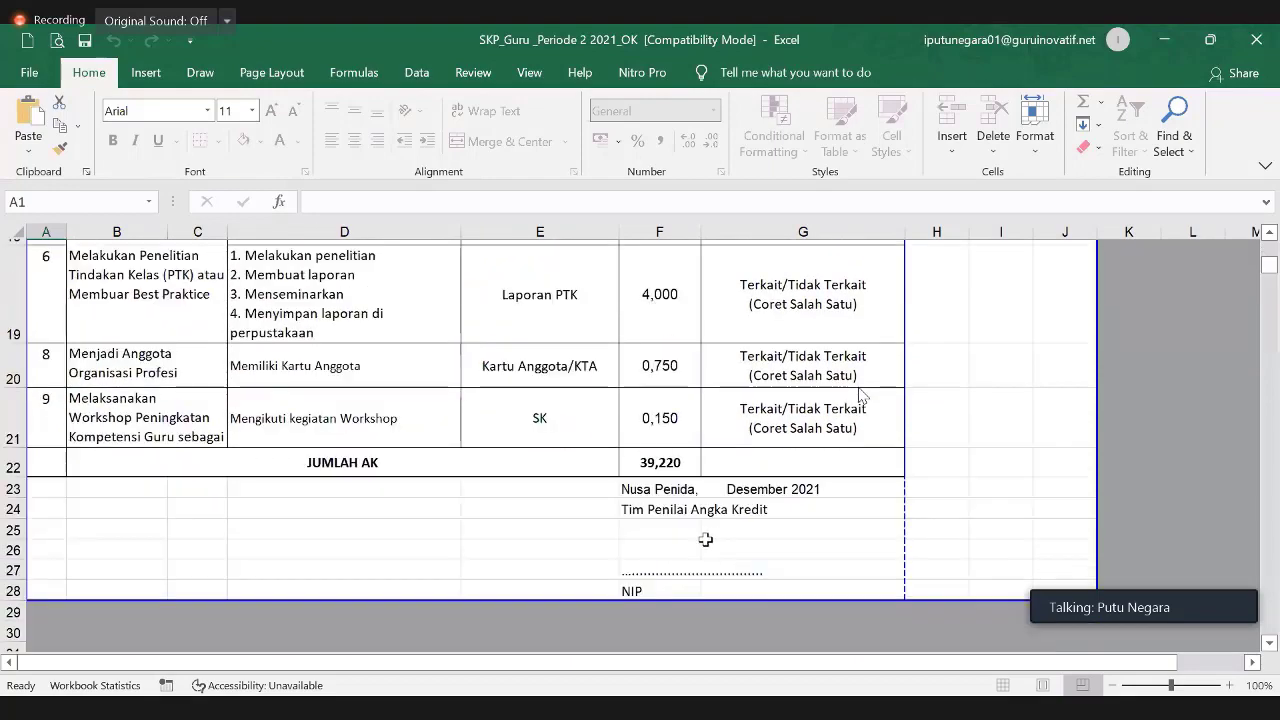
pyautogui.scroll(3, 705, 539)
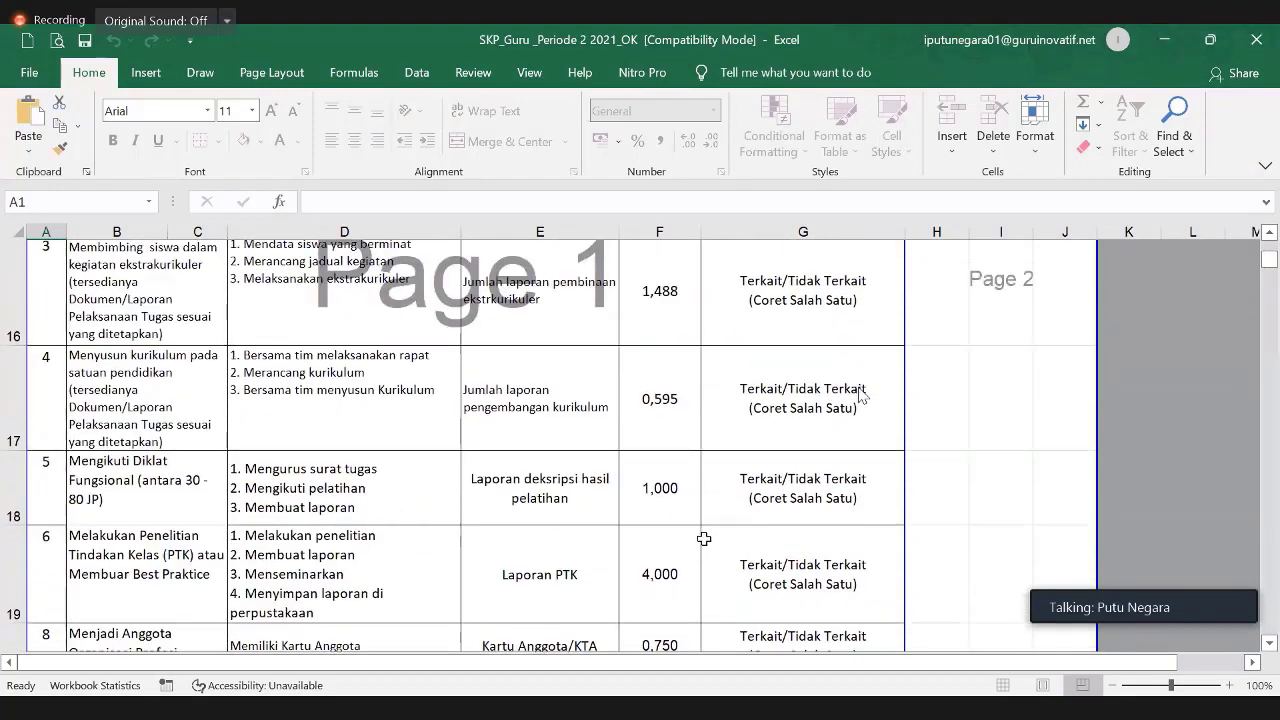
pyautogui.scroll(-3, 704, 539)
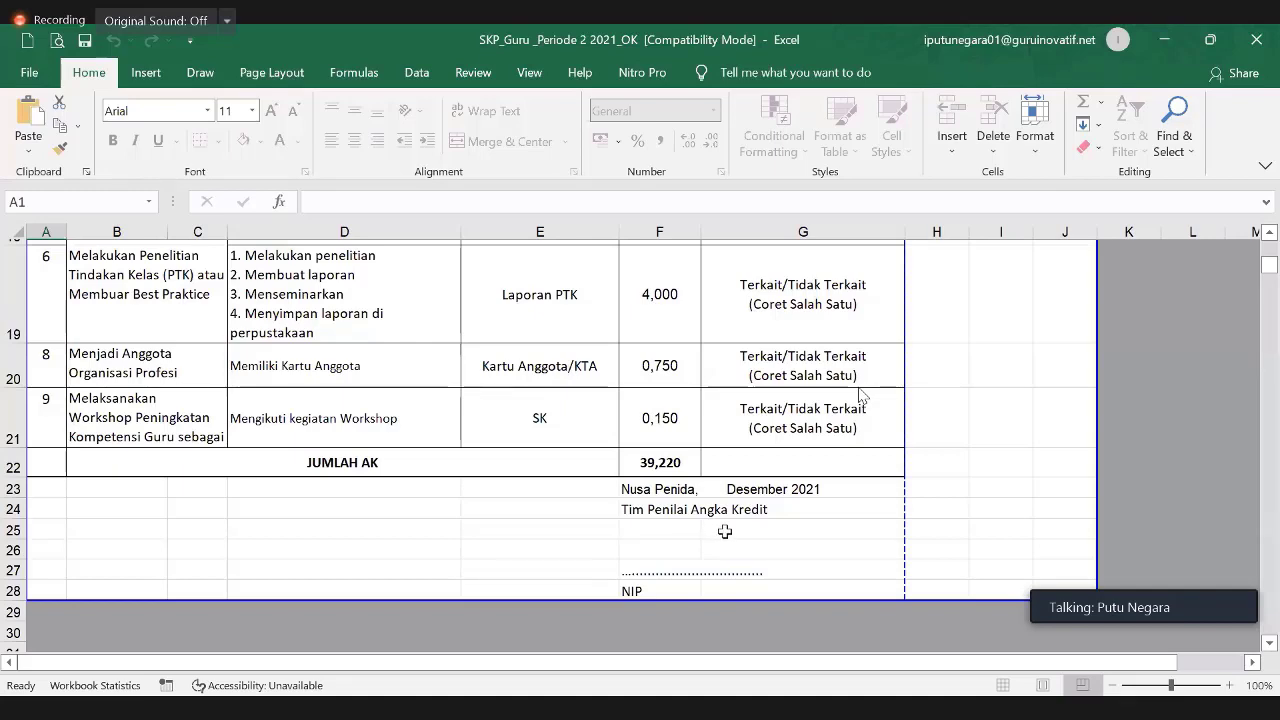
pyautogui.scroll(6, 725, 532)
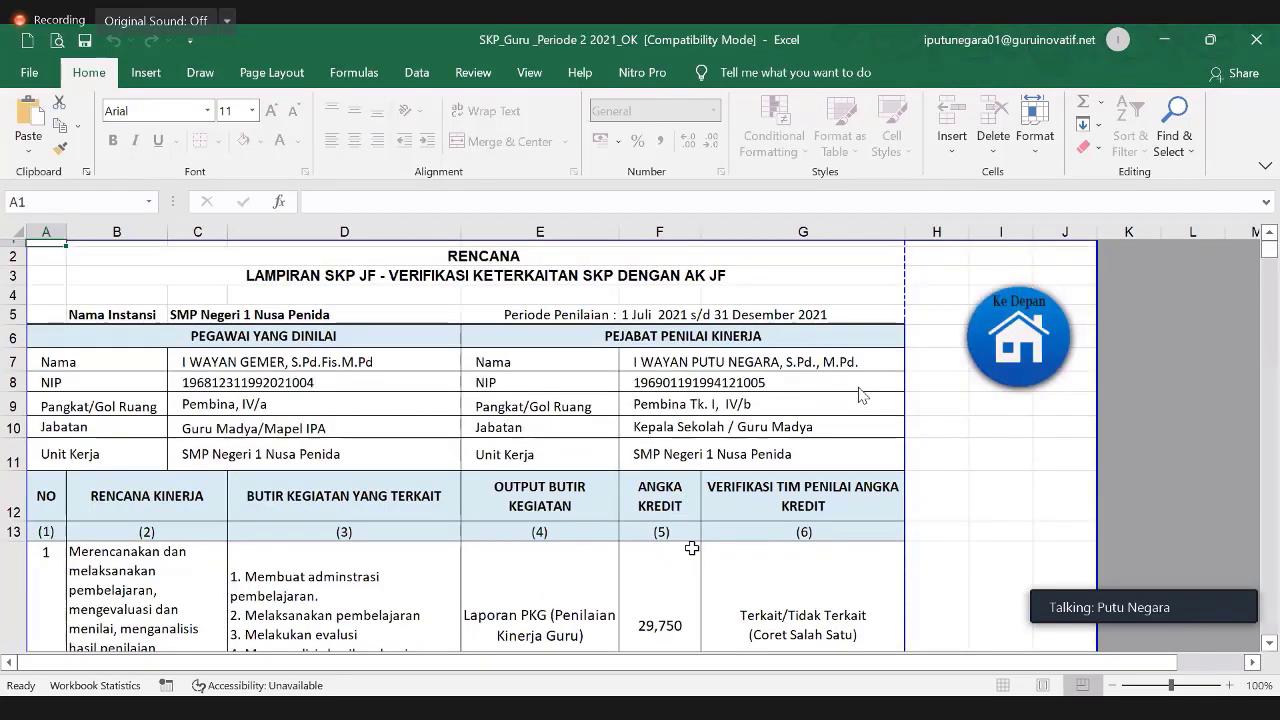
# Step: Examine the Terkait/Tidak Terkait entries in the Verifikasi Tim Penilai Angka Kredit column
pyautogui.scroll(-5, 691, 548)
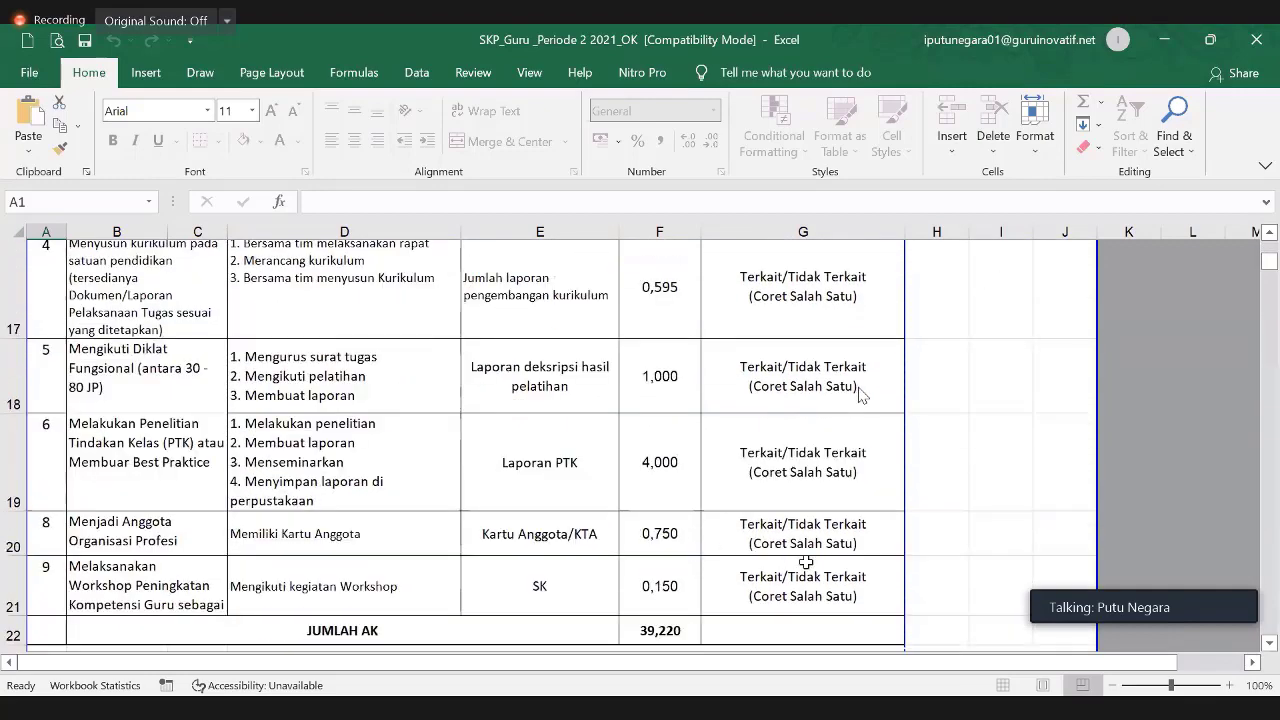
pyautogui.scroll(-1, 806, 563)
pyautogui.scroll(1, 797, 551)
pyautogui.scroll(1, 829, 471)
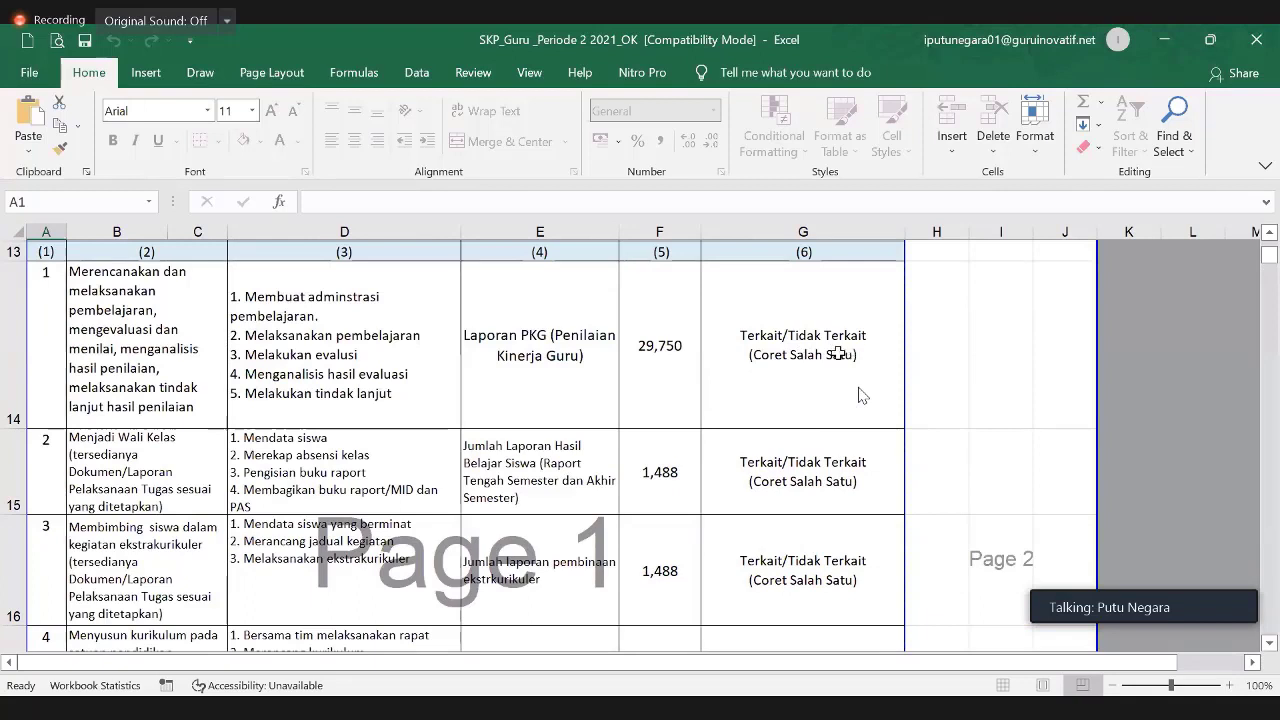
pyautogui.scroll(1, 160, 405)
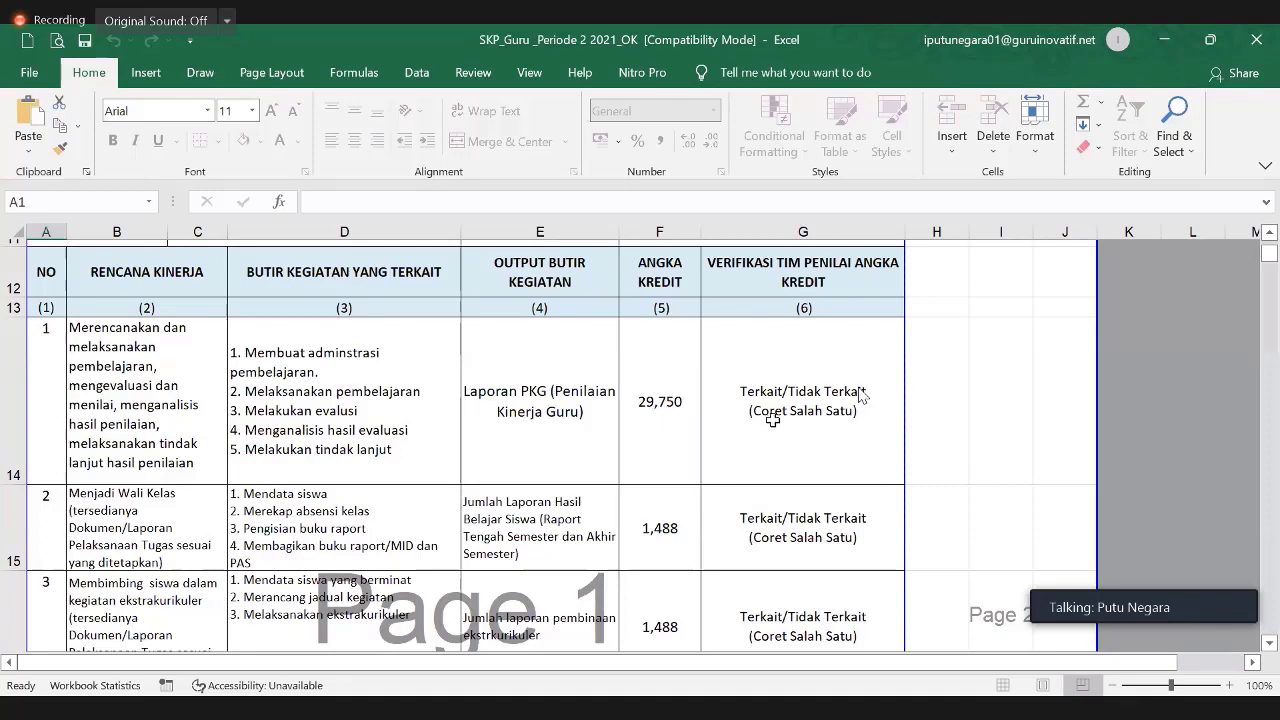
# Step: Check the source reference of the Laporan PKG credit cell and view the other activities' credits down to JUMLAH AK
pyautogui.click(673, 412)
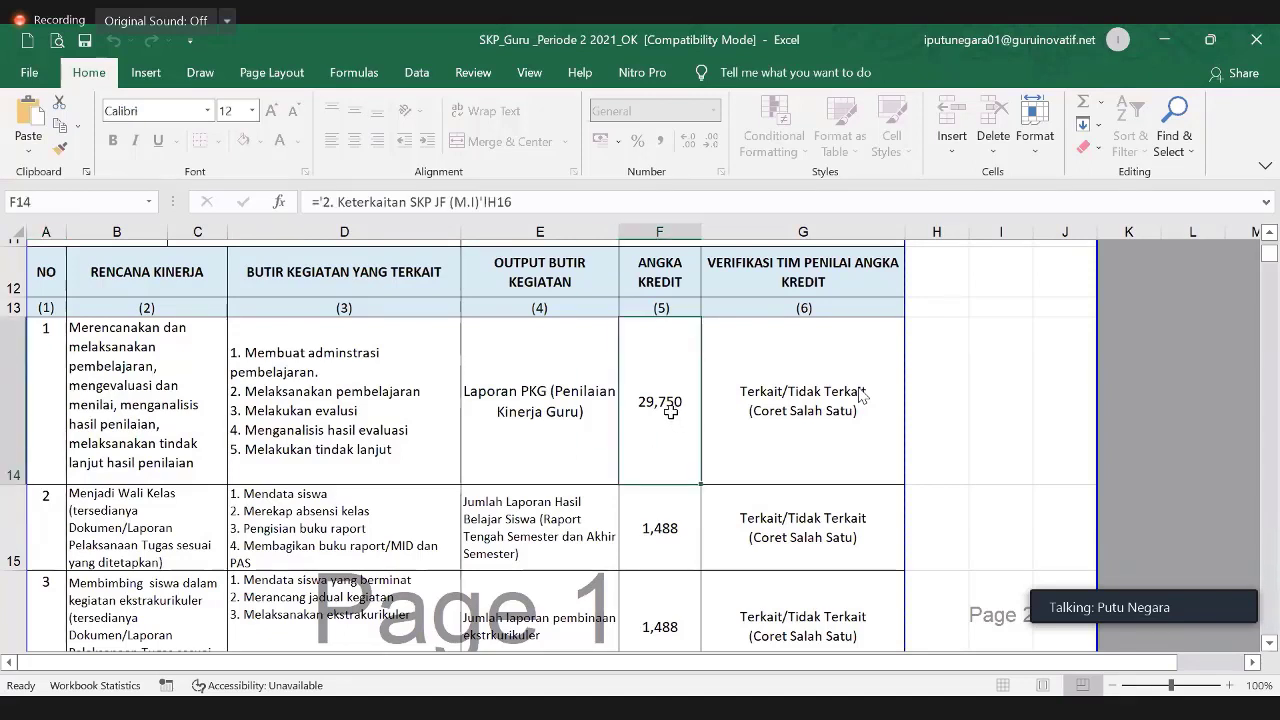
pyautogui.scroll(-3, 670, 415)
pyautogui.scroll(-3, 679, 410)
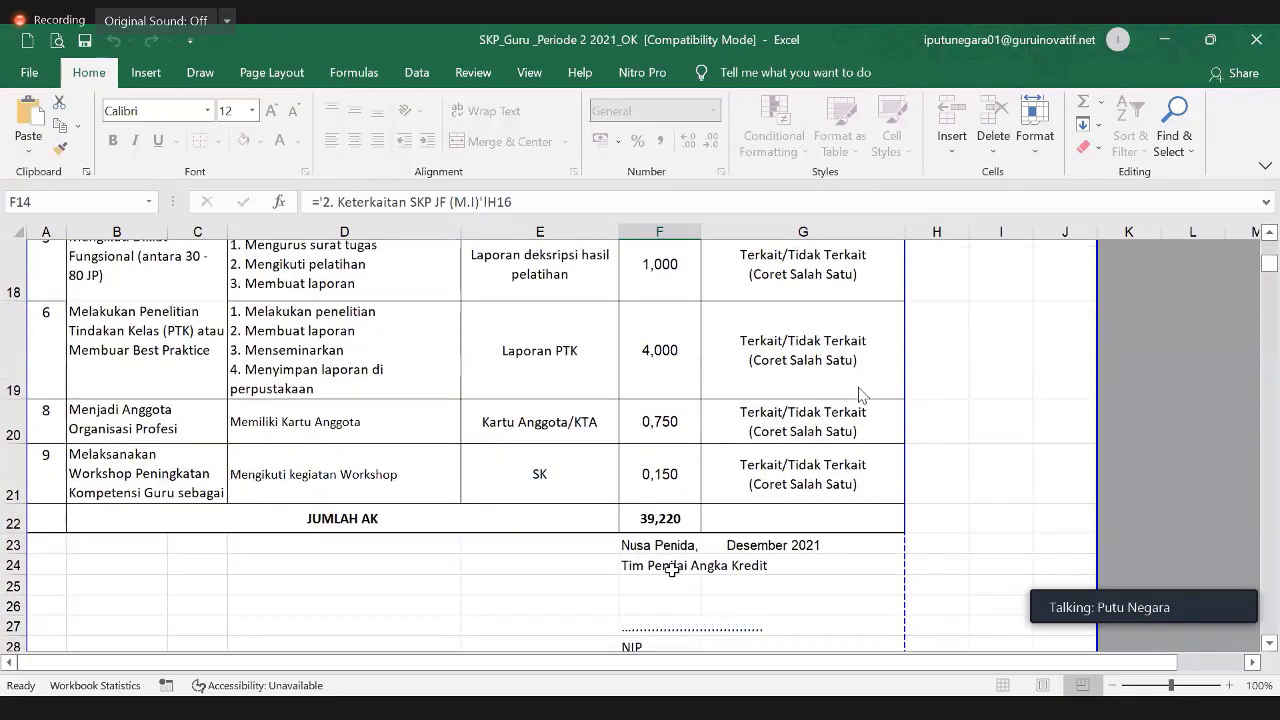
pyautogui.scroll(1, 676, 564)
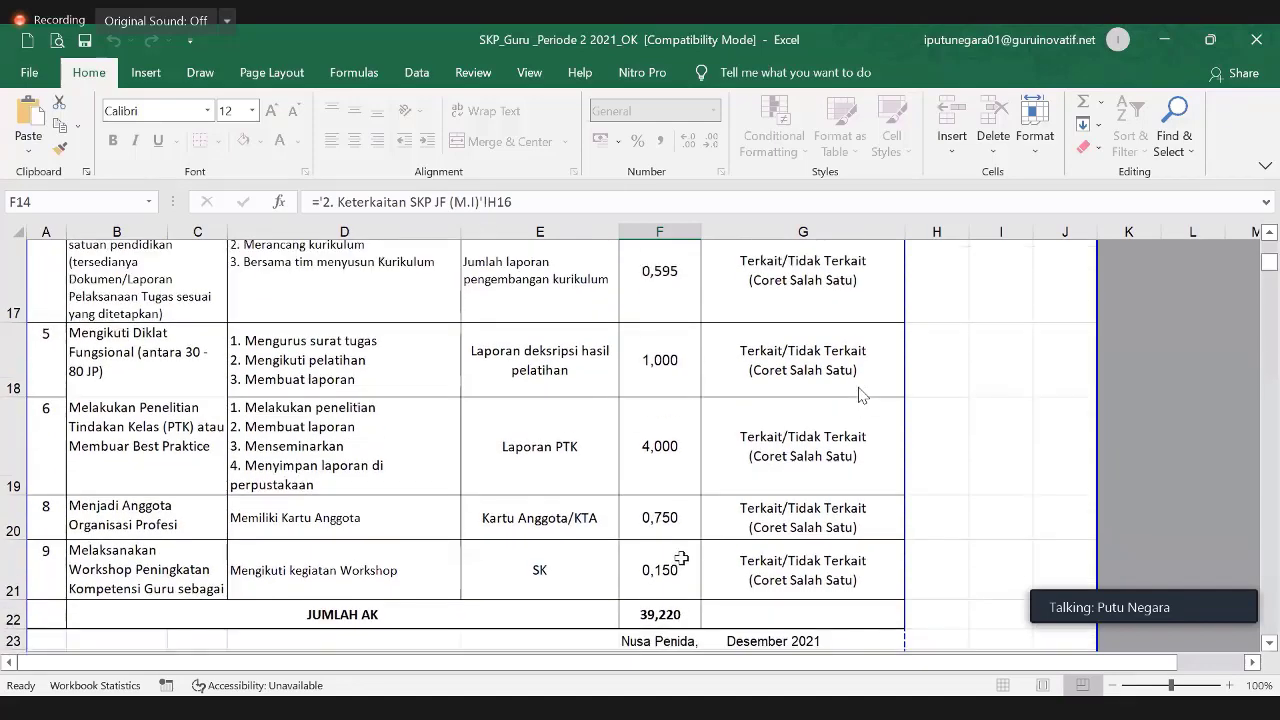
pyautogui.scroll(3, 681, 557)
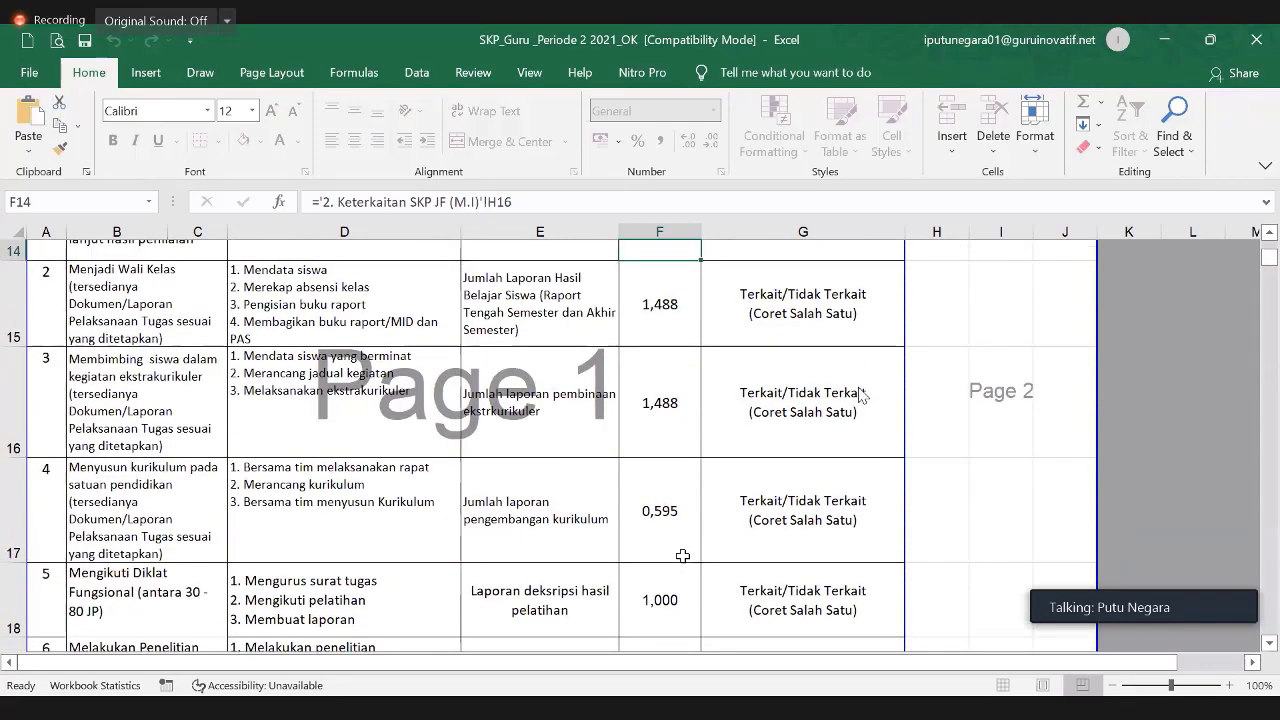
pyautogui.scroll(1, 683, 556)
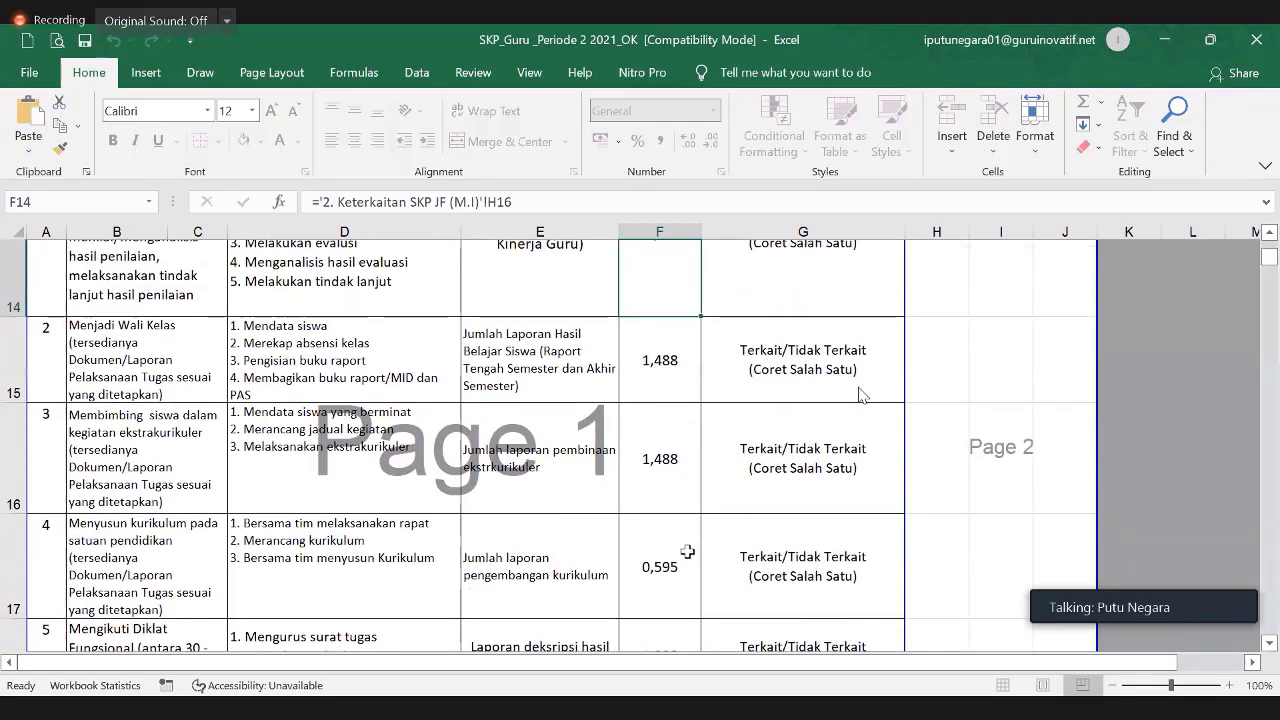
# Step: Compare the verification entries of the Kinerja Utama activities with those of the training, PTK, organisation and workshop activities
pyautogui.scroll(-2, 695, 556)
pyautogui.scroll(2, 693, 557)
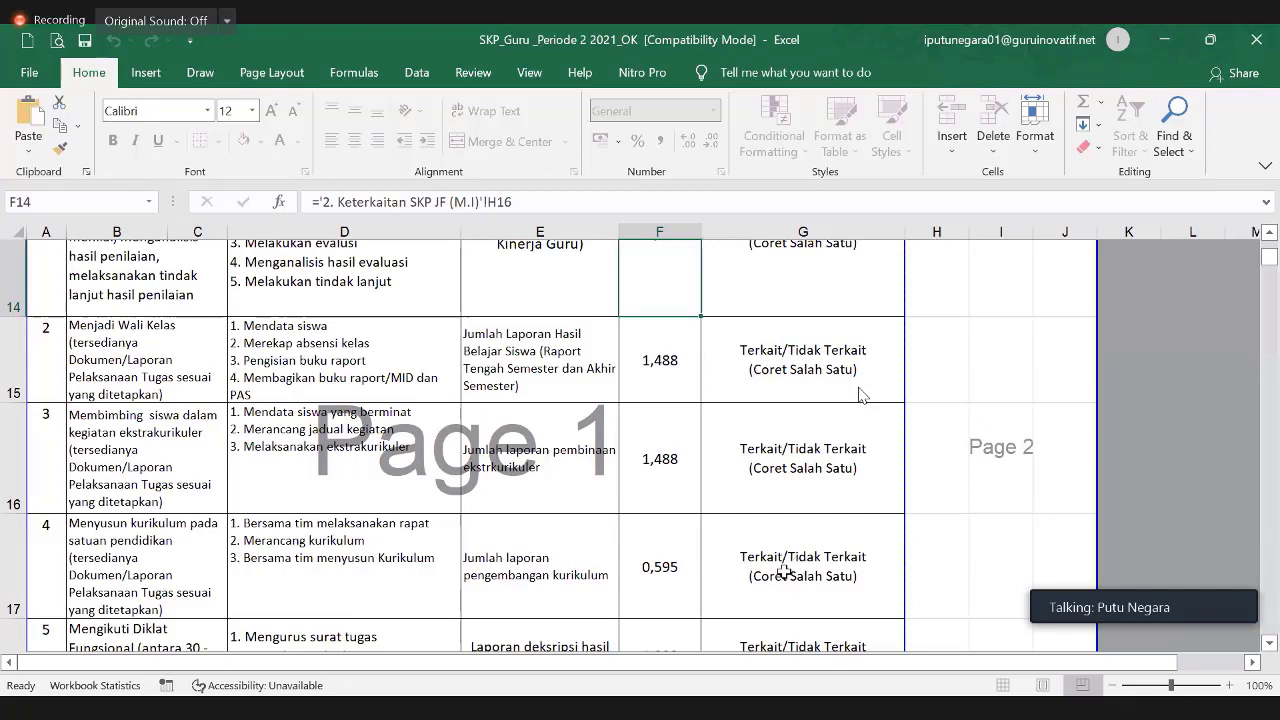
pyautogui.scroll(-5, 790, 565)
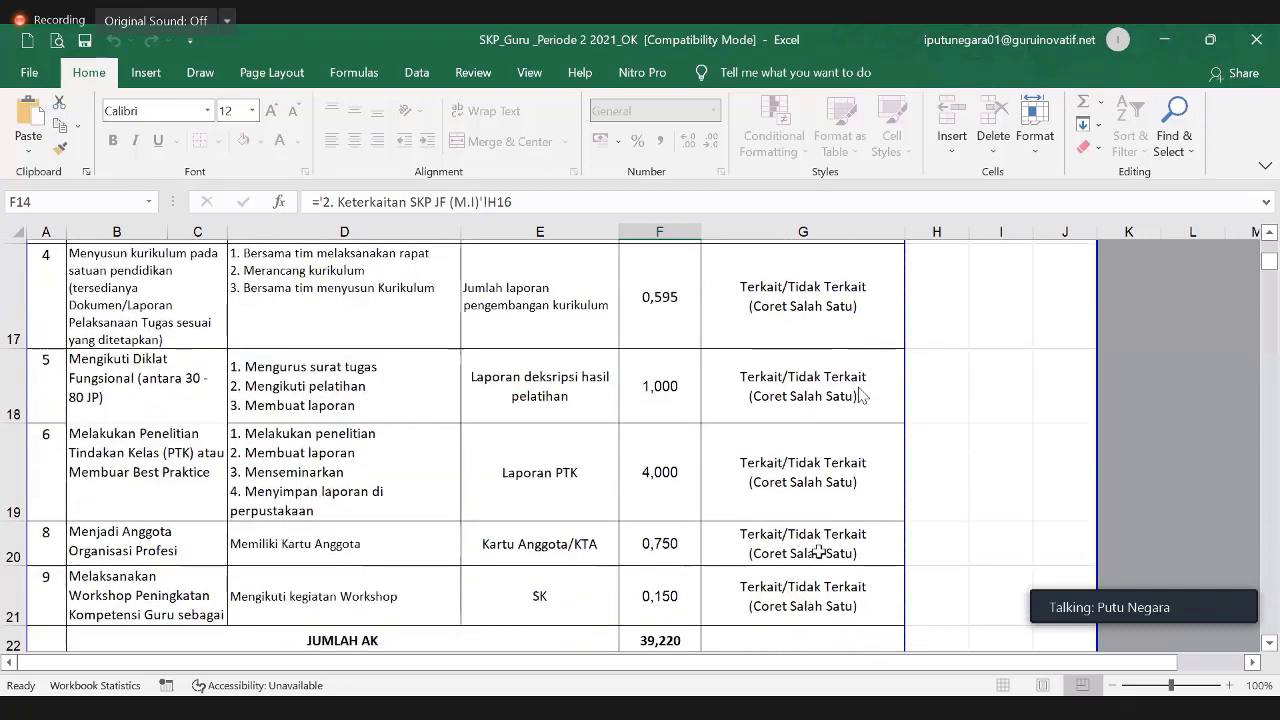
pyautogui.scroll(3, 817, 548)
pyautogui.scroll(-3, 817, 548)
pyautogui.scroll(5, 811, 563)
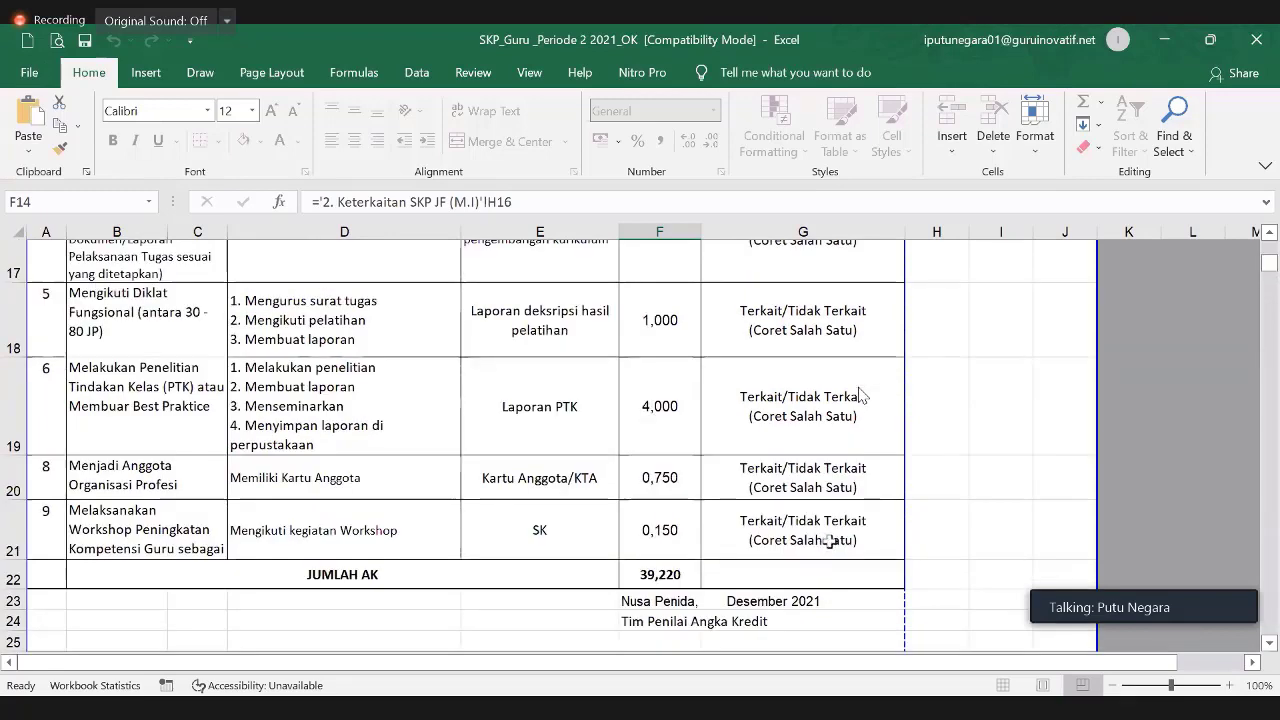
# Step: Open the July–December 2021 Penetapan sheet and read the indicators and targets of the first Kinerja Utama rows
pyautogui.scroll(4, 1031, 362)
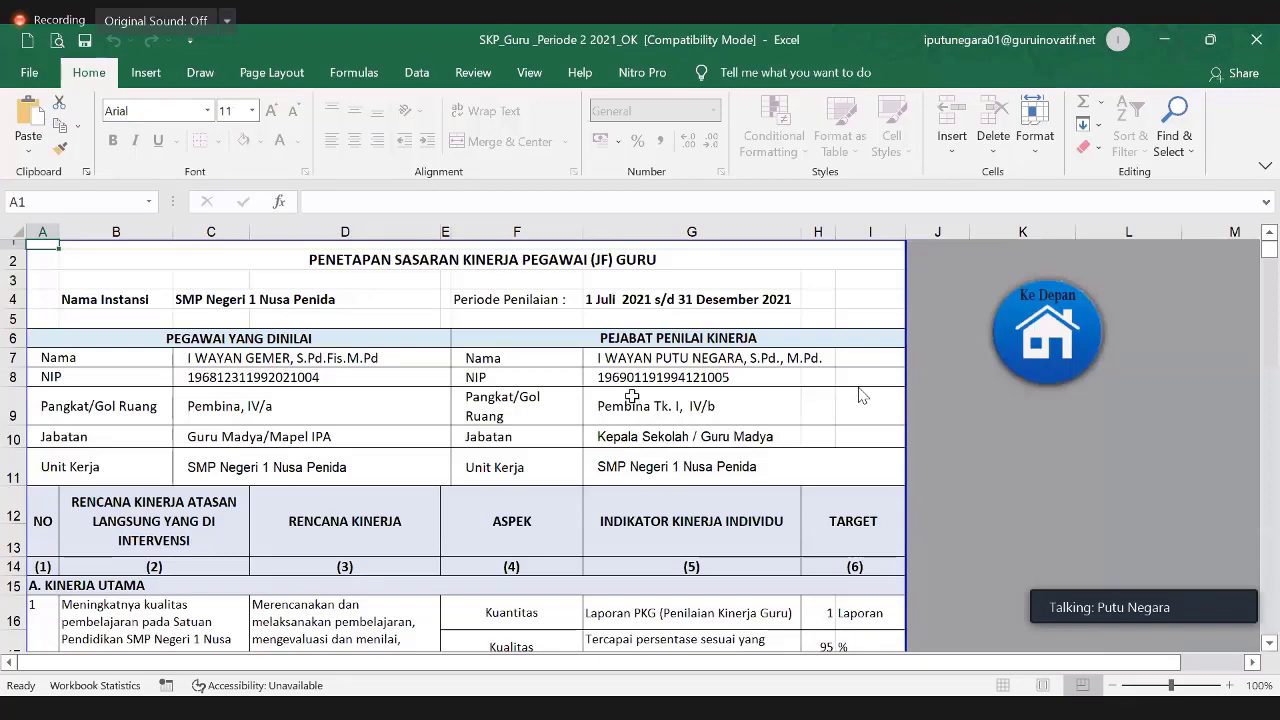
pyautogui.scroll(-2, 632, 397)
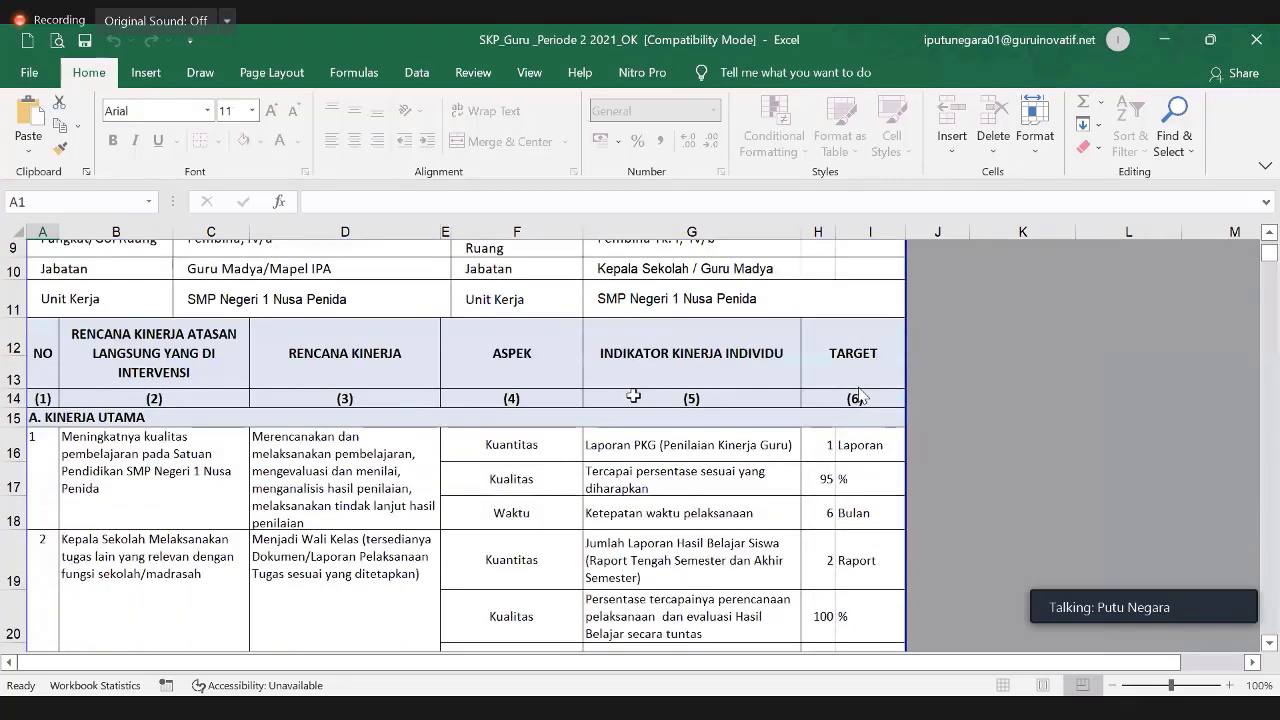
pyautogui.scroll(-3, 633, 397)
pyautogui.scroll(2, 287, 427)
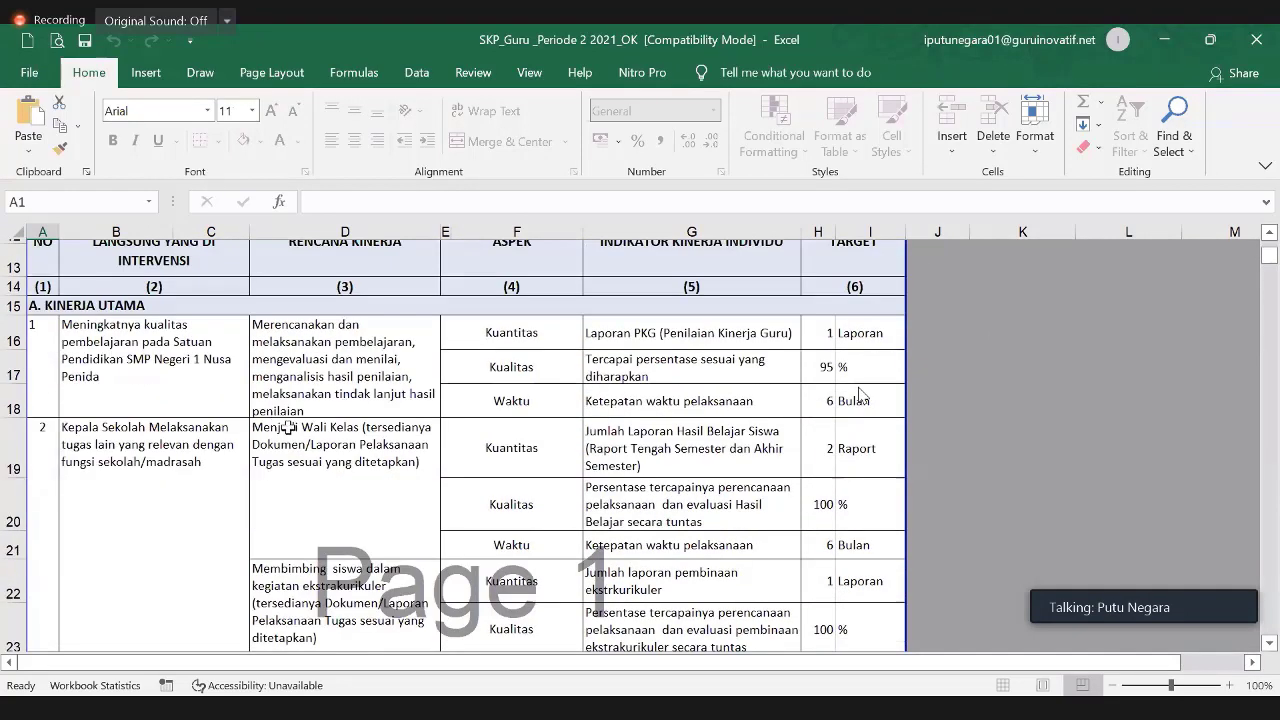
pyautogui.scroll(1, 288, 427)
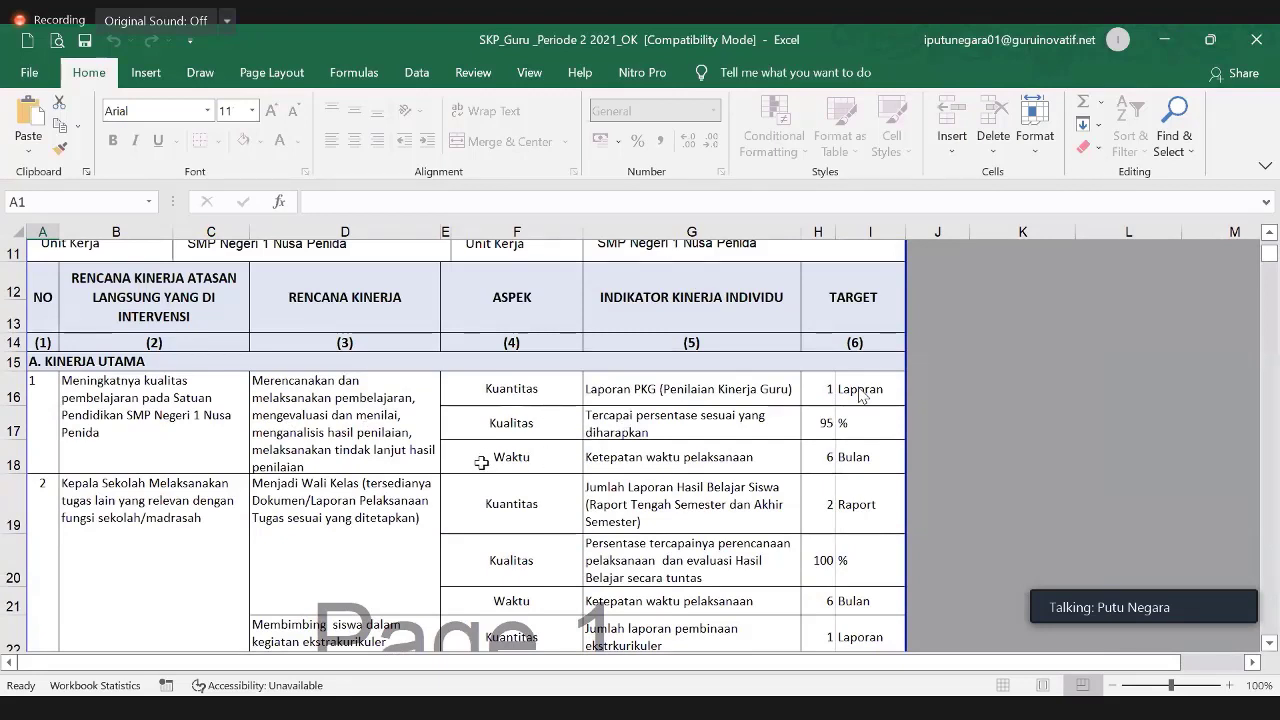
# Step: Trace the first Kinerja Utama plan entry from the Penetapan sheet to its source cells in the July–December Rencana SKP sheet
pyautogui.click(208, 400)
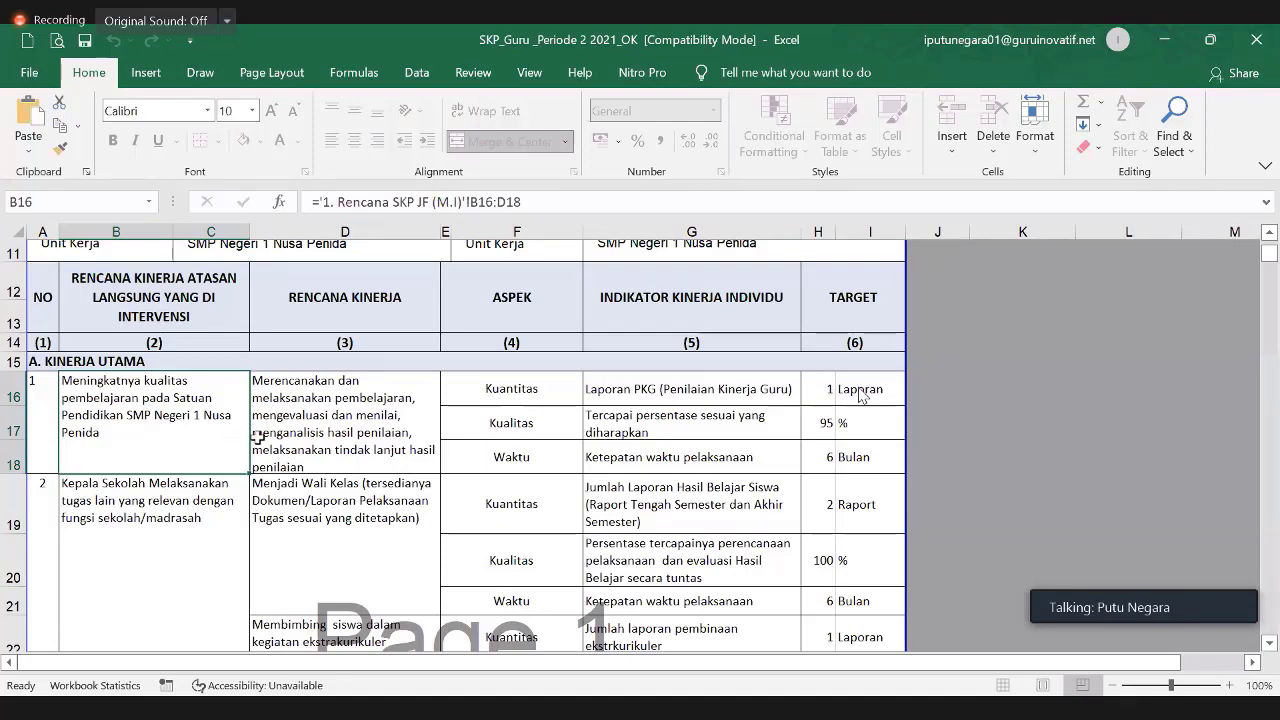
pyautogui.scroll(4, 1020, 377)
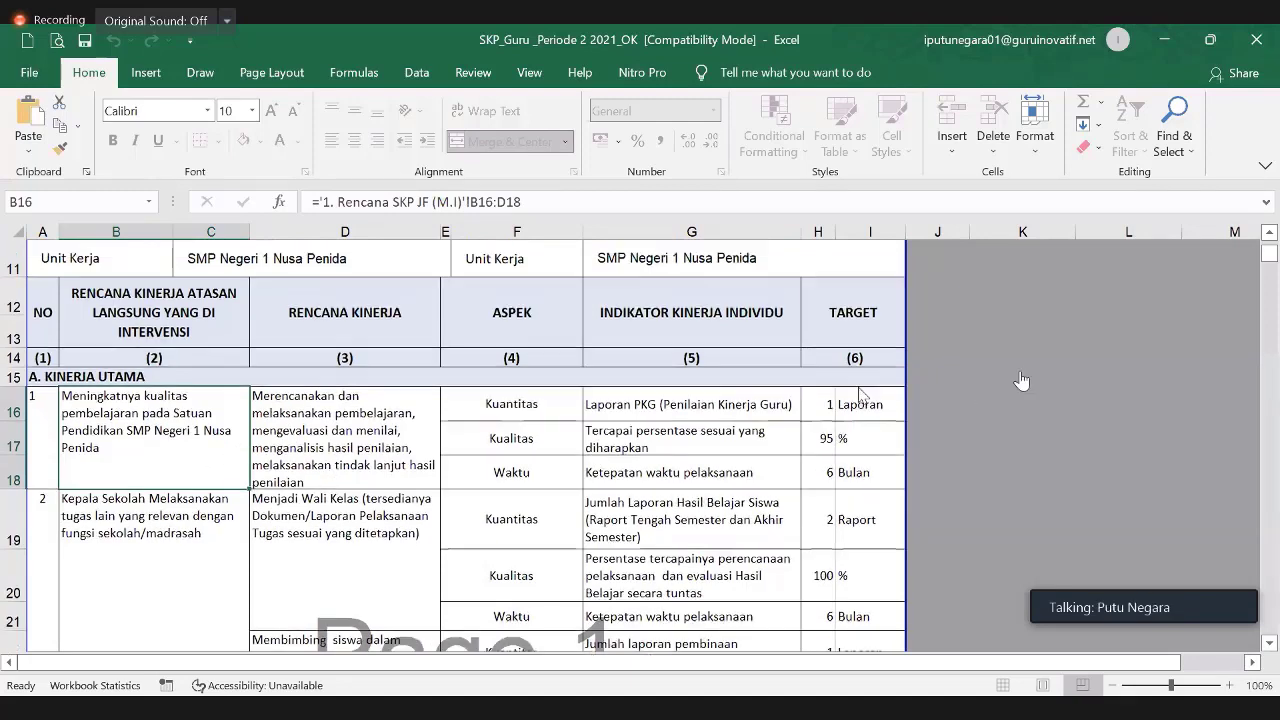
pyautogui.click(1050, 335)
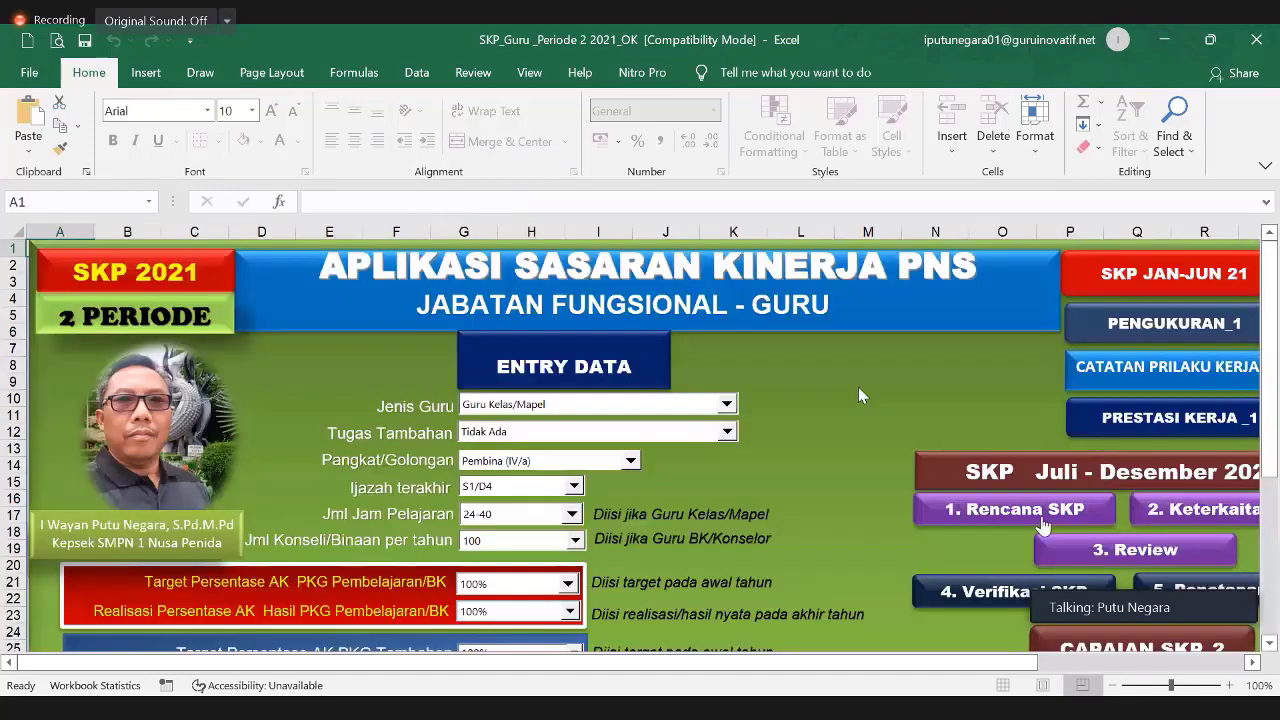
pyautogui.click(1040, 515)
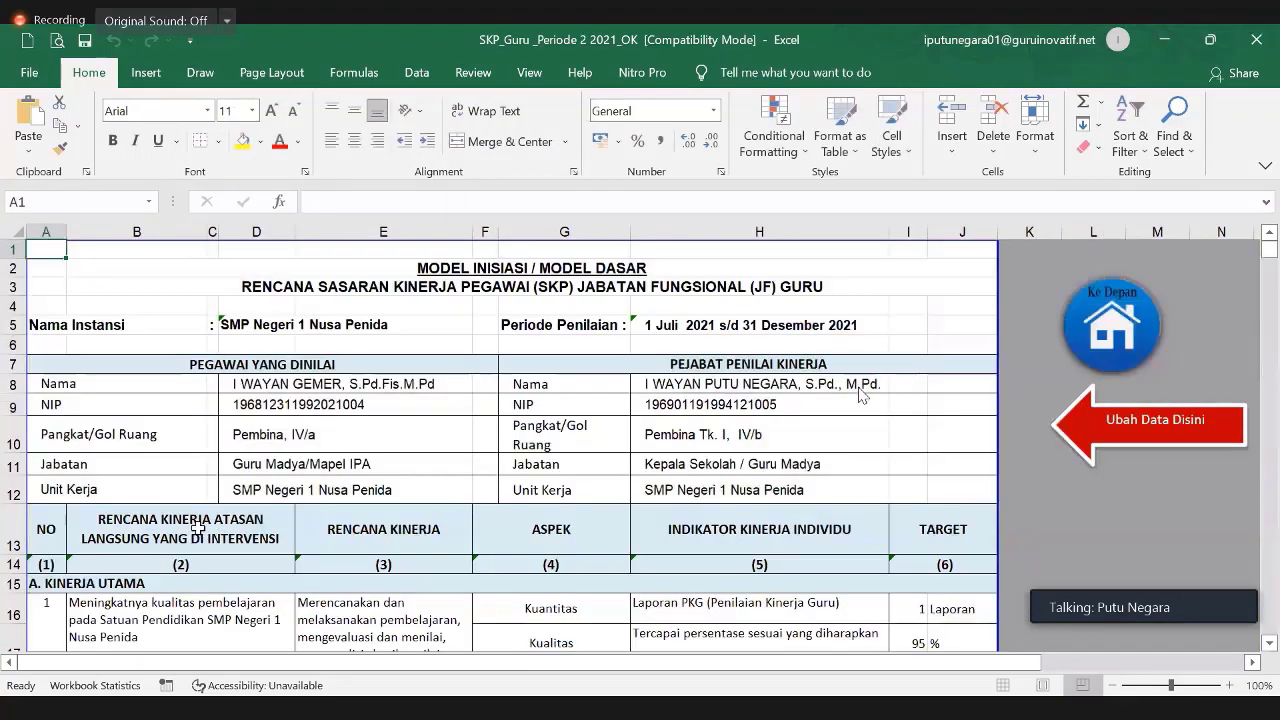
pyautogui.scroll(-2, 210, 540)
pyautogui.click(197, 527)
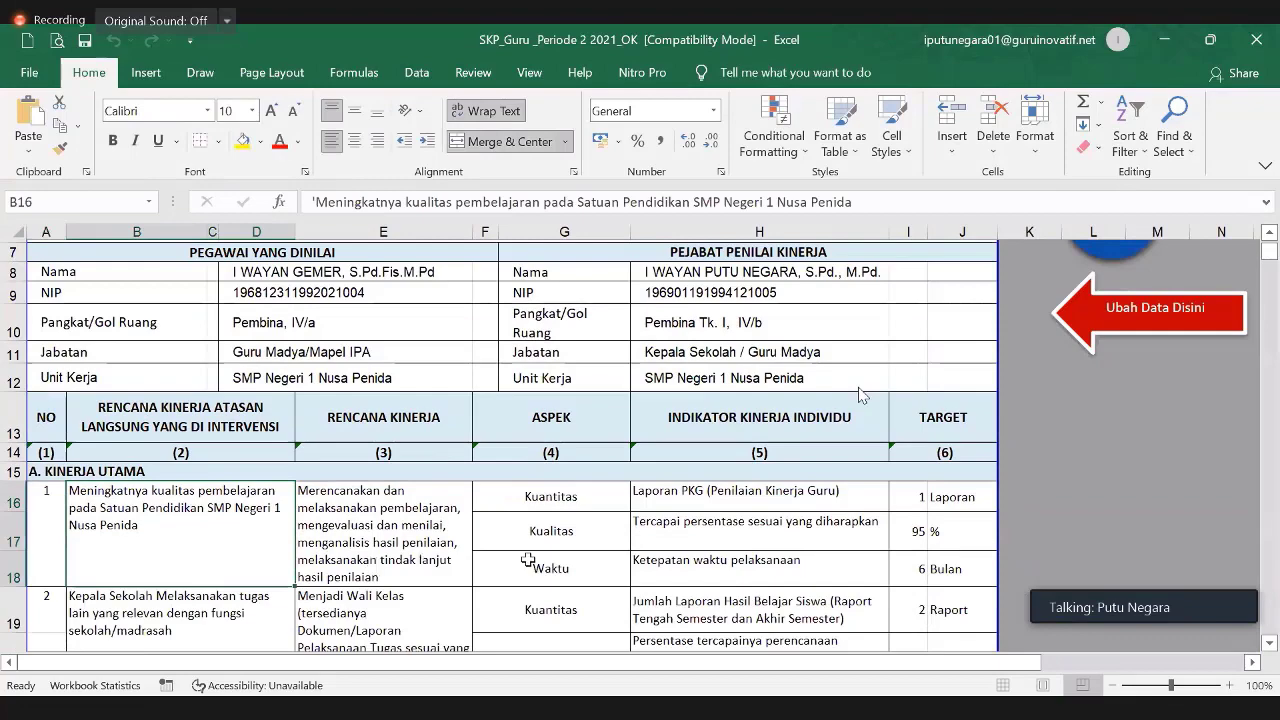
pyautogui.press('Right')
pyautogui.scroll(2, 1056, 470)
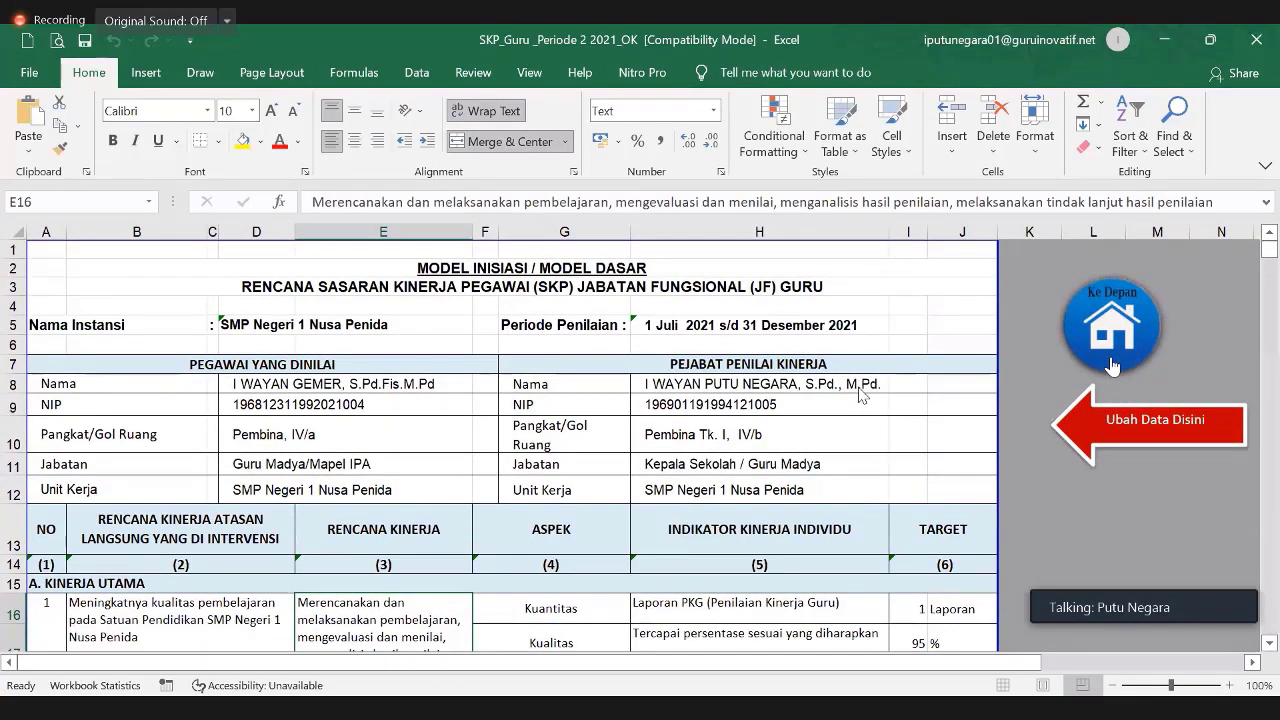
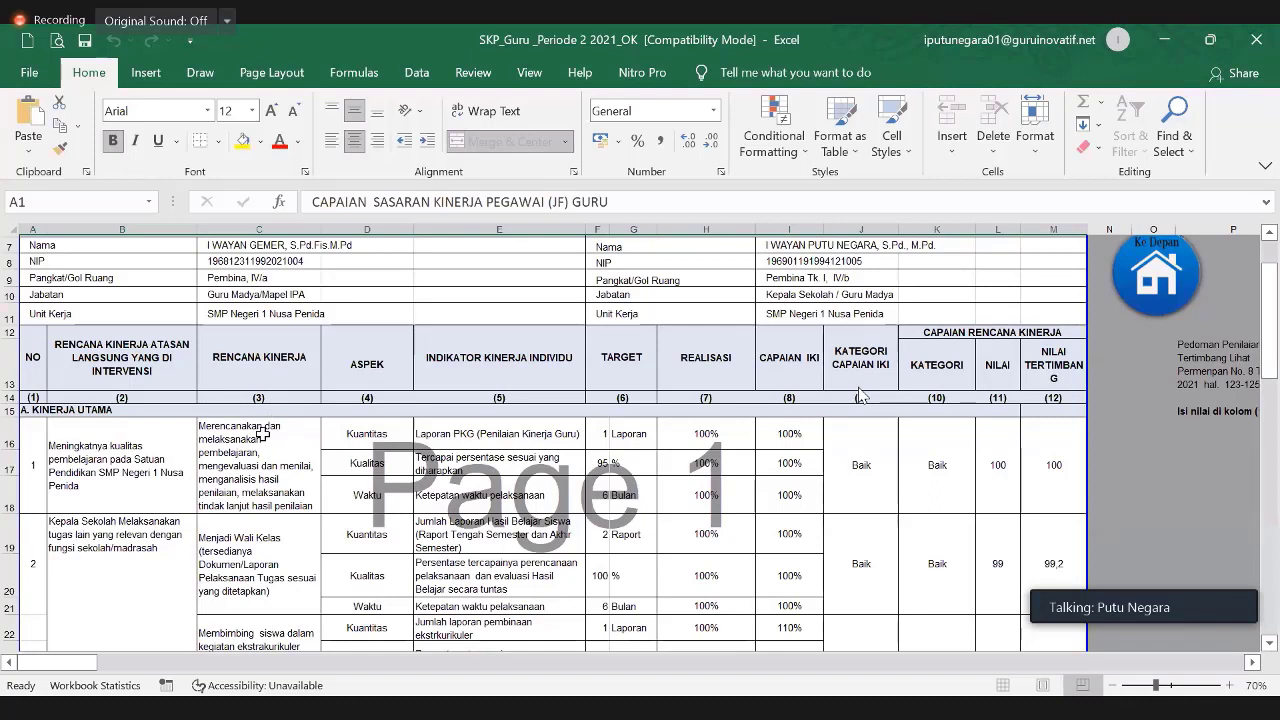
# Step: Inspect the first Kinerja Utama row of the Capaian SKP sheet, from its plan reference and Realisasi to the category and Nilai Tertimbang formulas
pyautogui.click(262, 432)
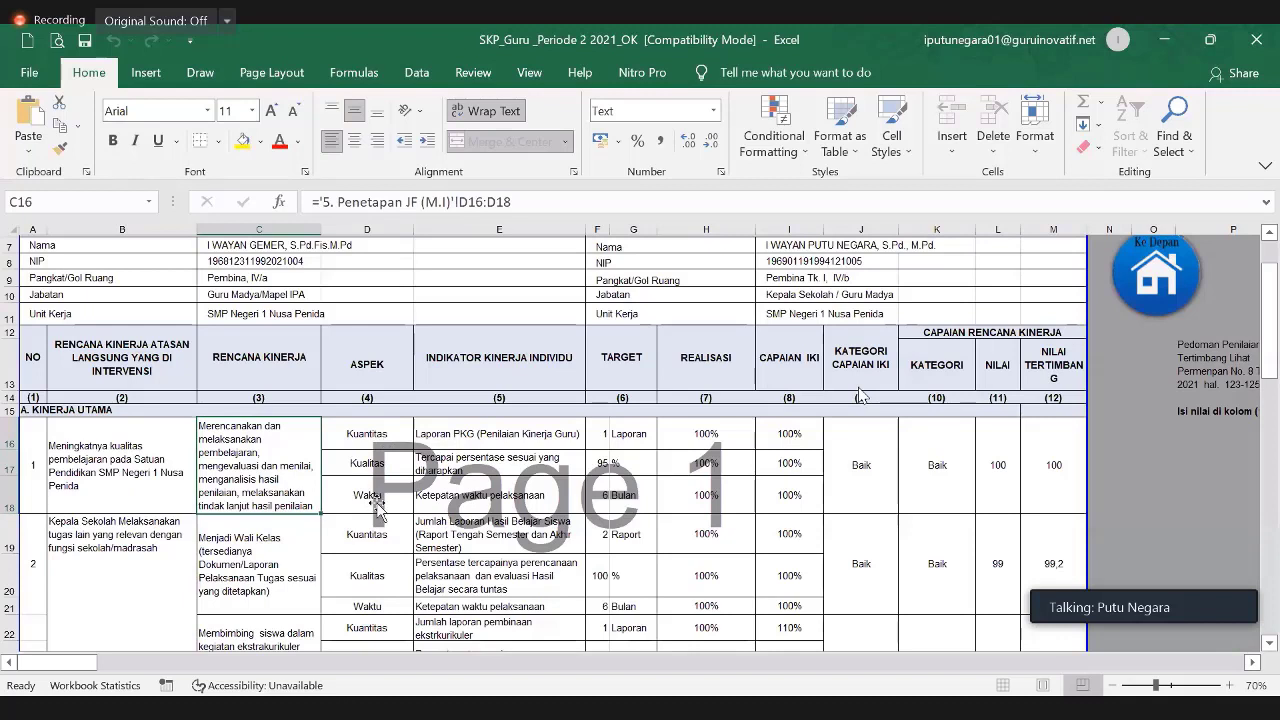
pyautogui.click(377, 500)
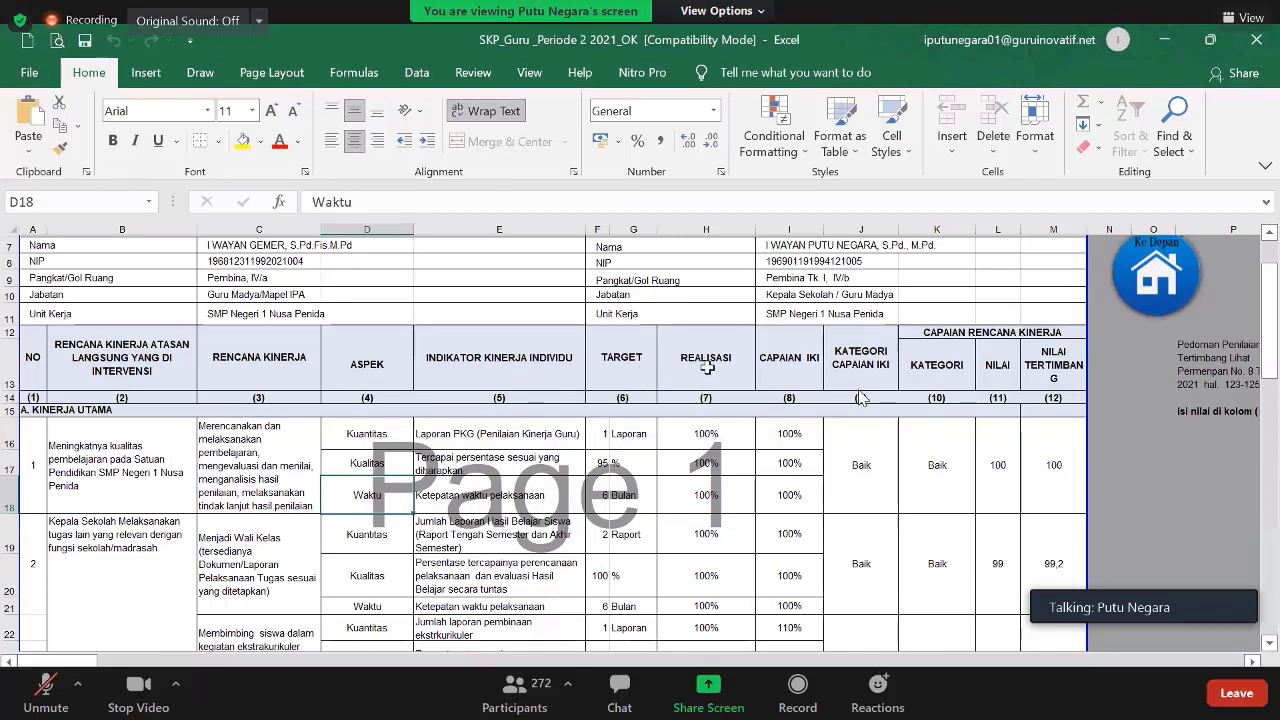
pyautogui.click(708, 434)
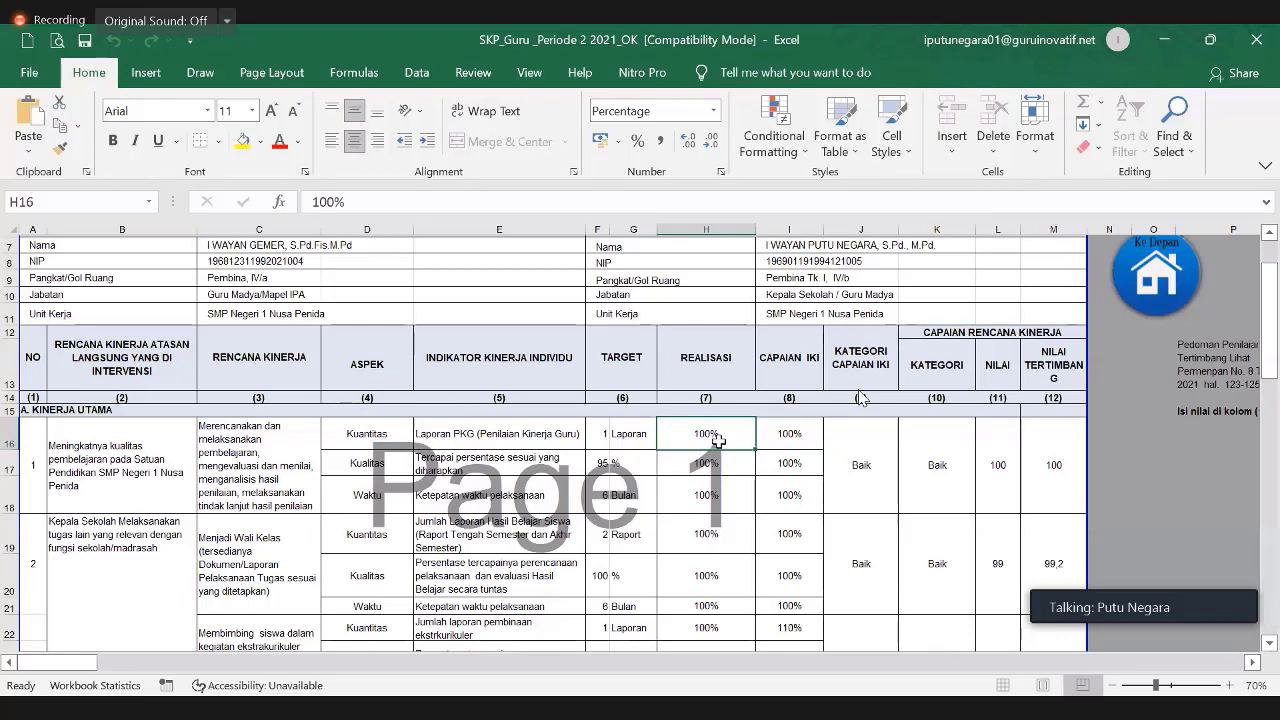
pyautogui.click(862, 467)
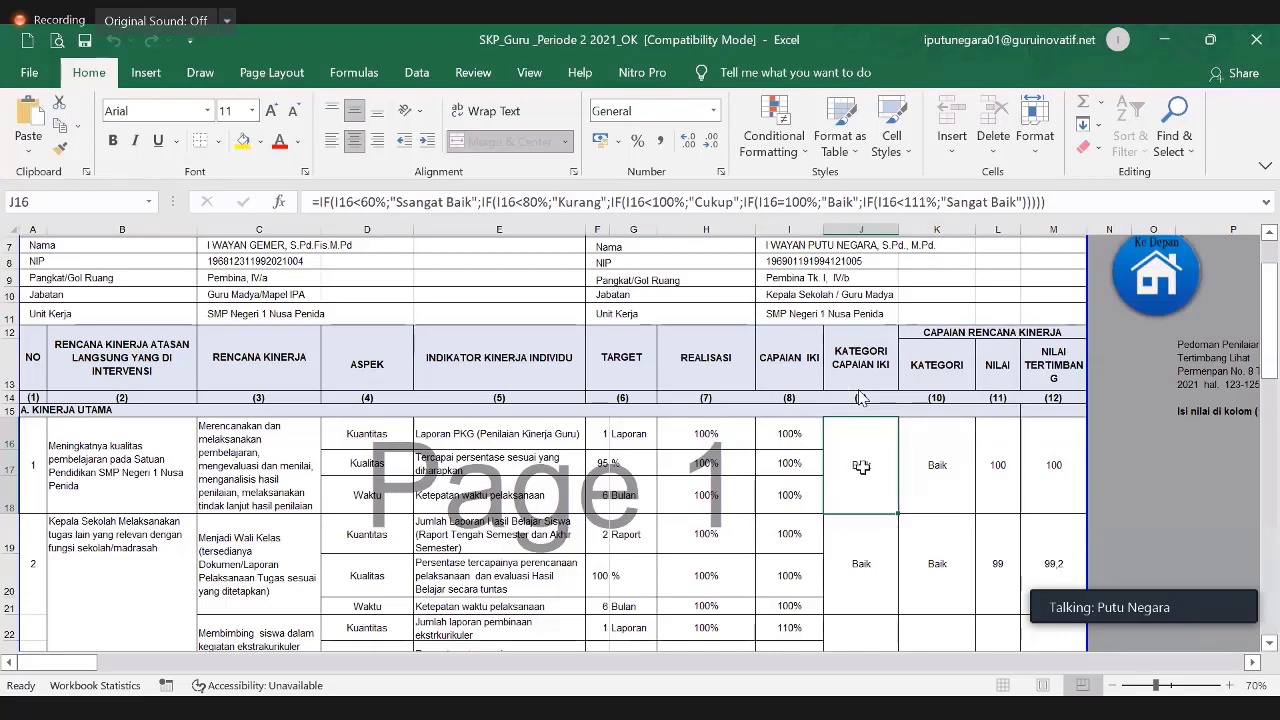
pyautogui.click(921, 467)
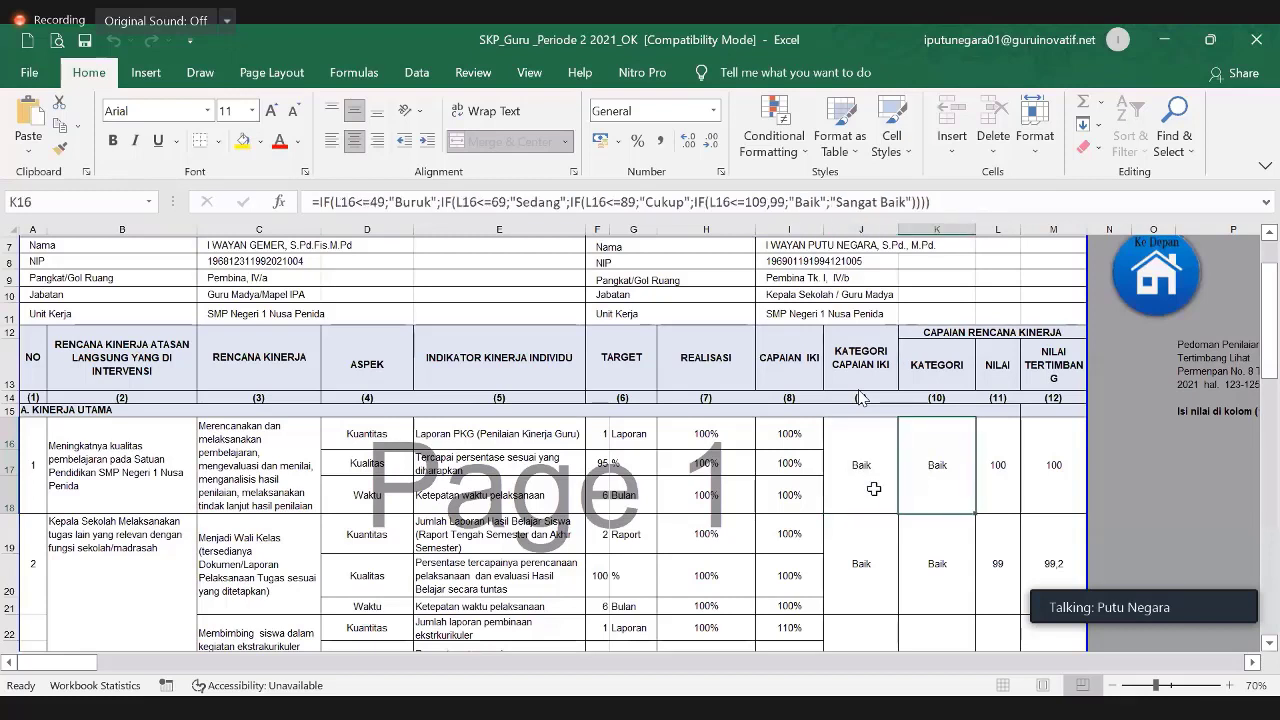
pyautogui.click(1058, 467)
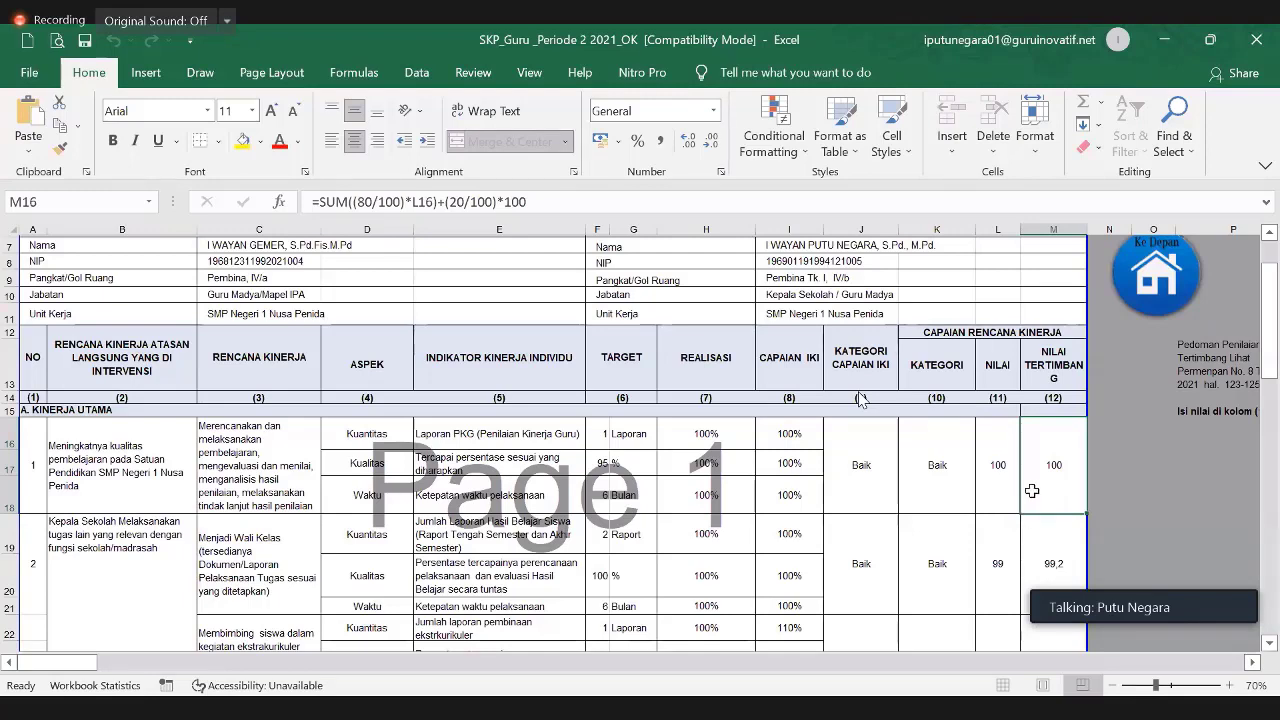
# Step: Review the remaining Kinerja Utama achievements and check the helper formula beside the first Kinerja Tambahan activity
pyautogui.scroll(-4, 1020, 499)
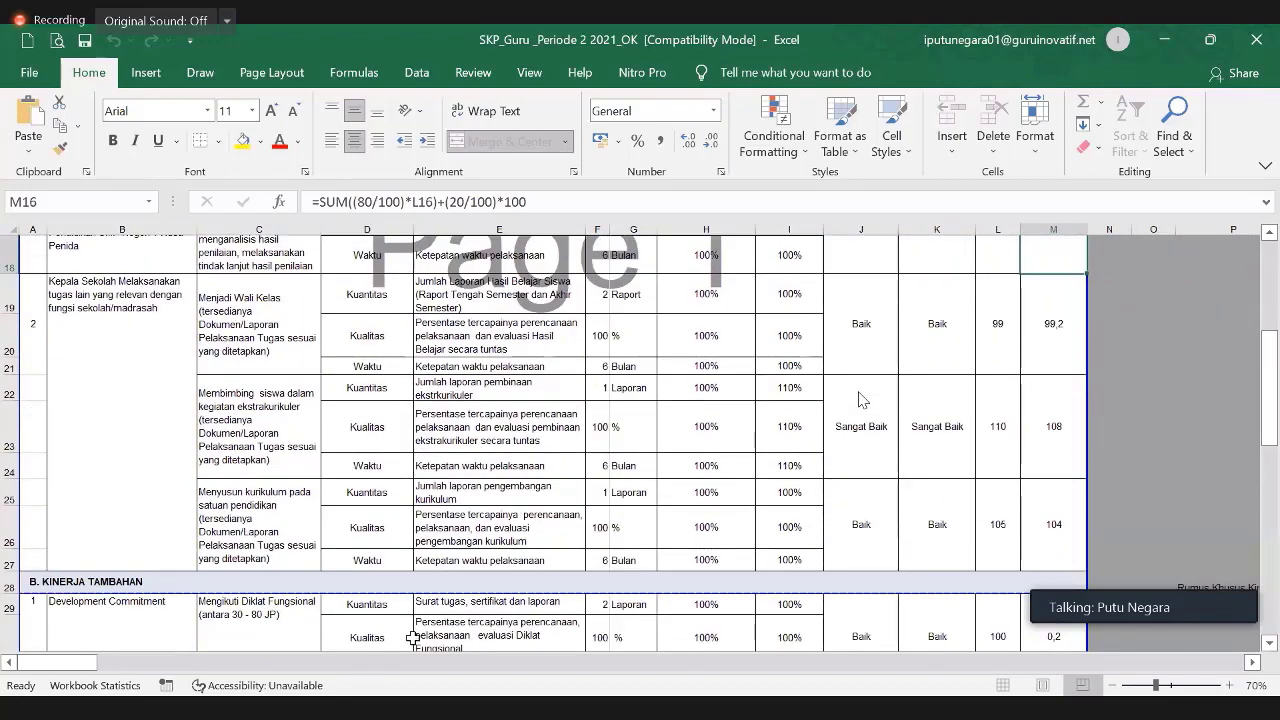
pyautogui.scroll(-1, 1053, 559)
pyautogui.scroll(-1, 1053, 559)
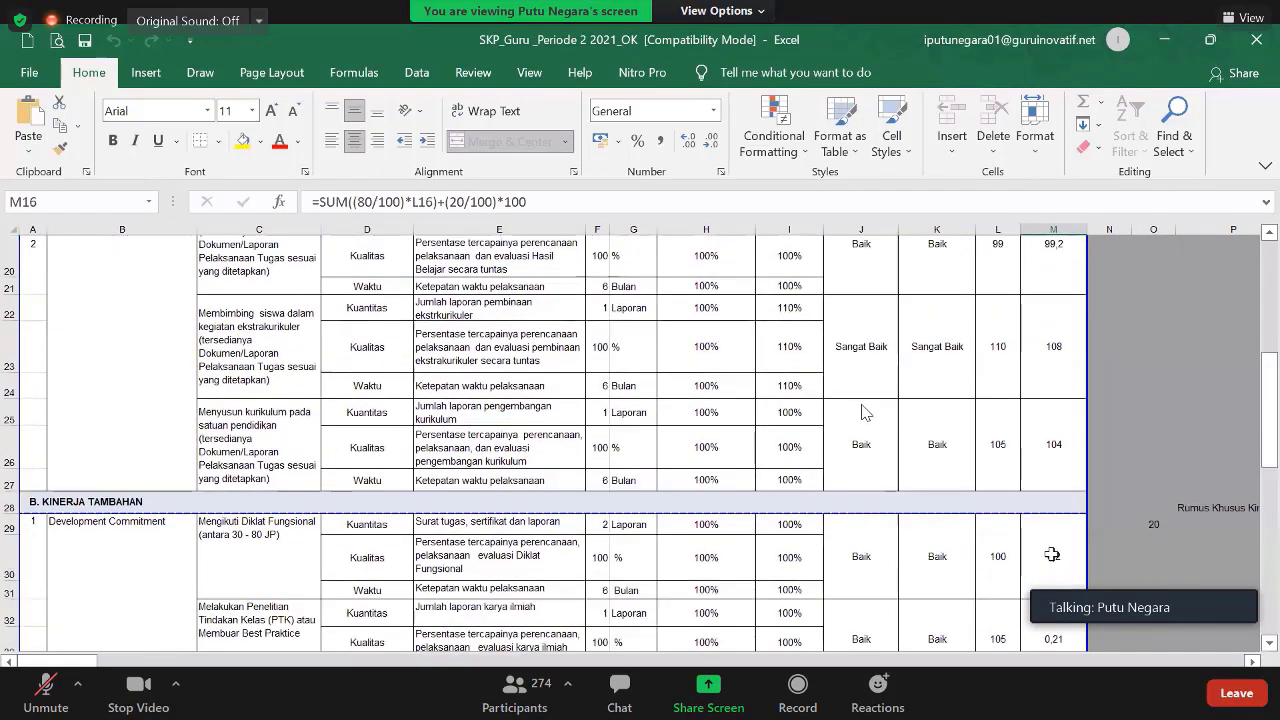
pyautogui.click(1147, 530)
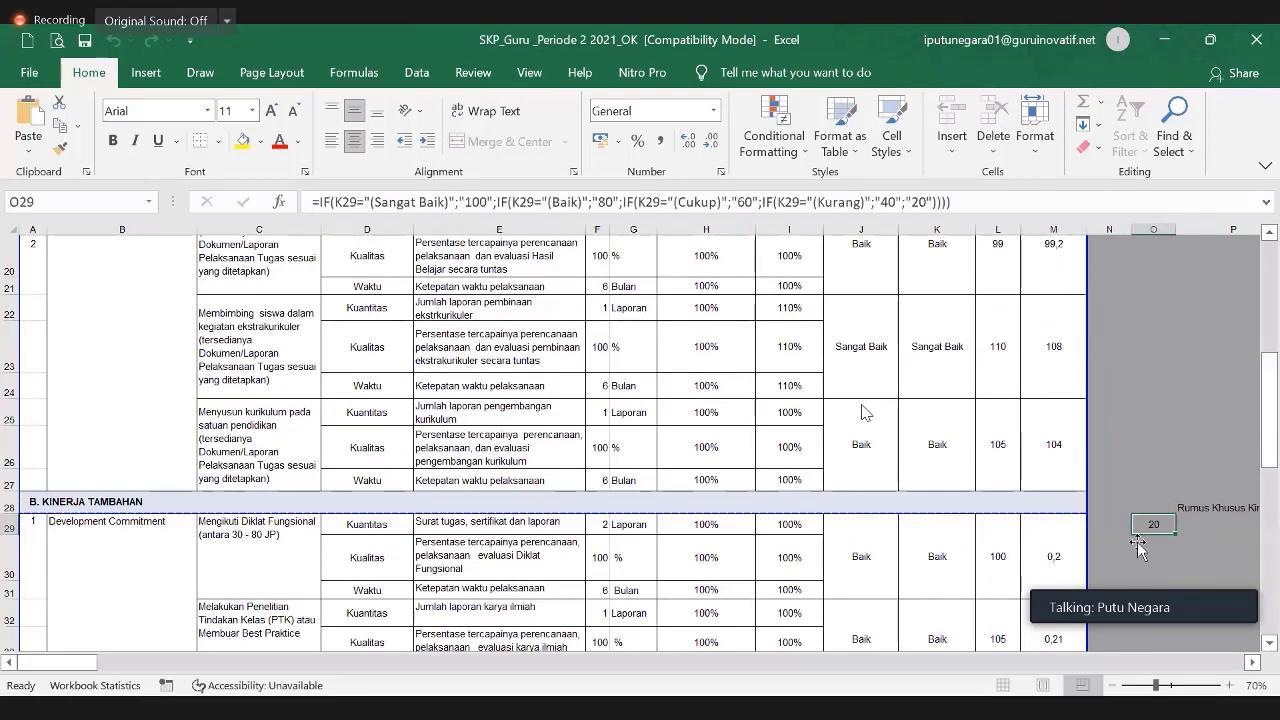
# Step: Set the Capaian IKI of the Laporan PKG quantity indicator to 110%
pyautogui.scroll(4, 951, 523)
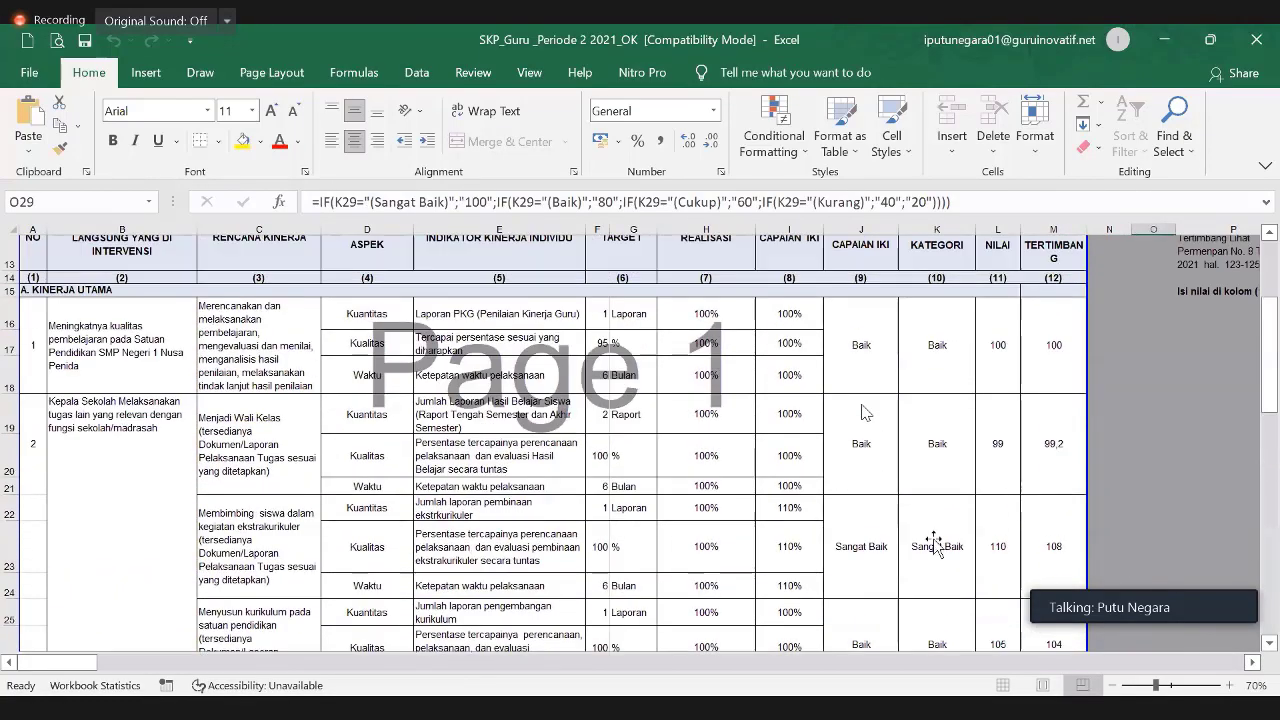
pyautogui.scroll(2, 928, 530)
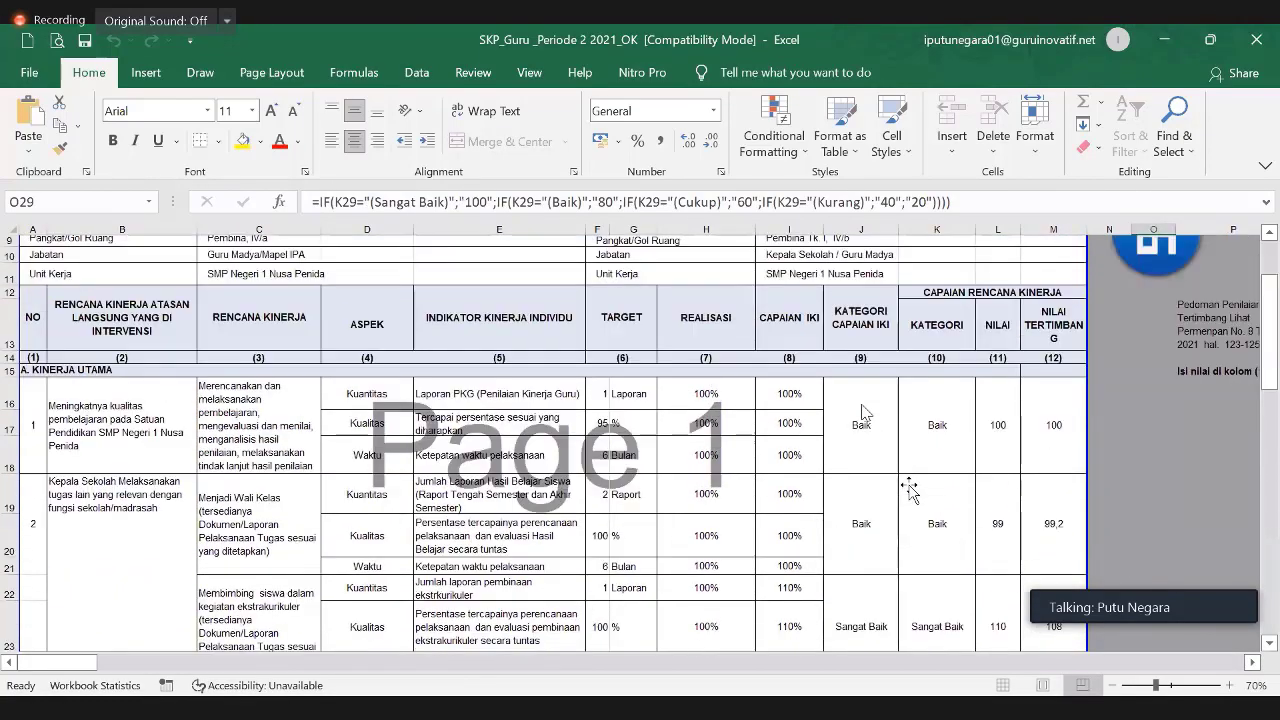
pyautogui.click(792, 395)
pyautogui.click(340, 202)
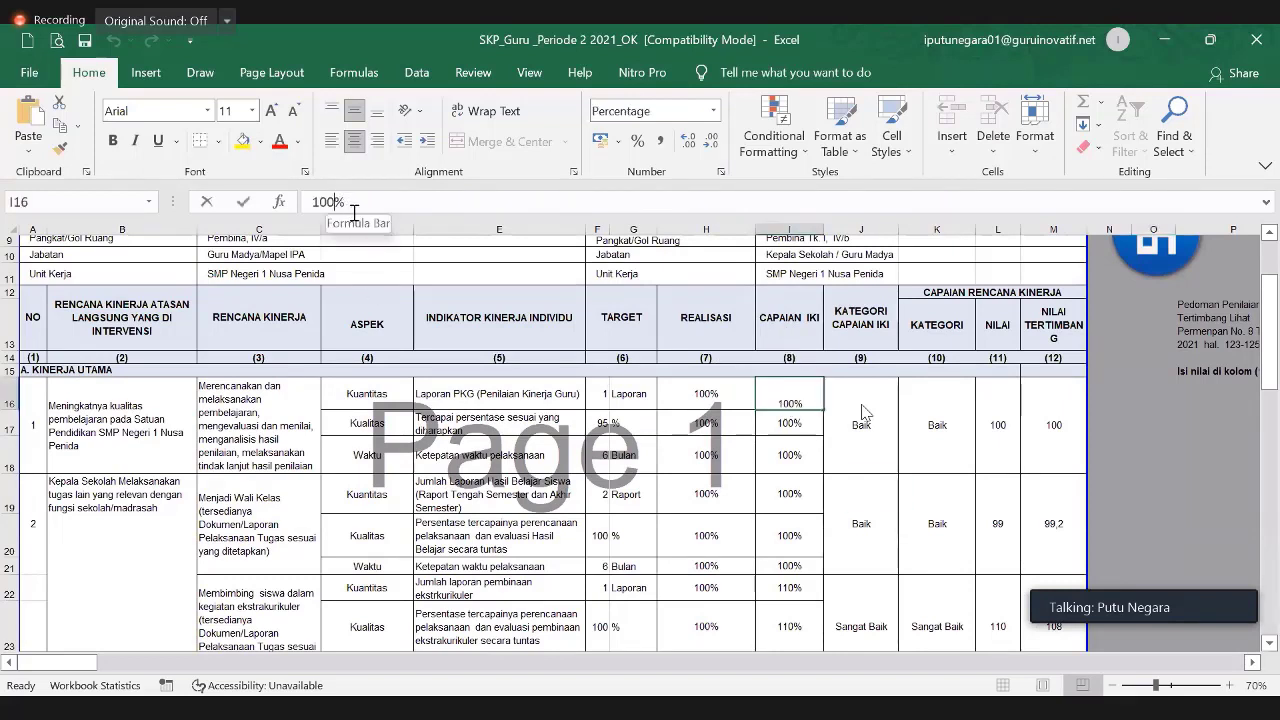
pyautogui.press('BackSpace')
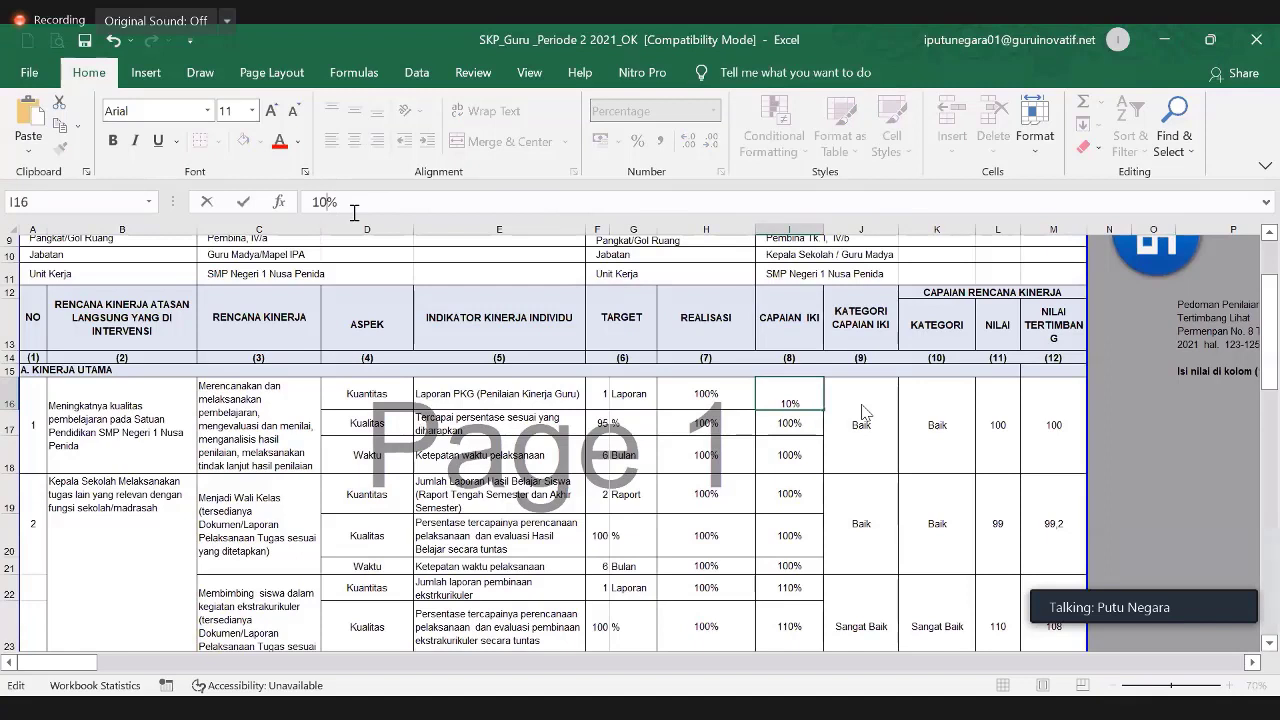
pyautogui.write('1')
pyautogui.press('Return')
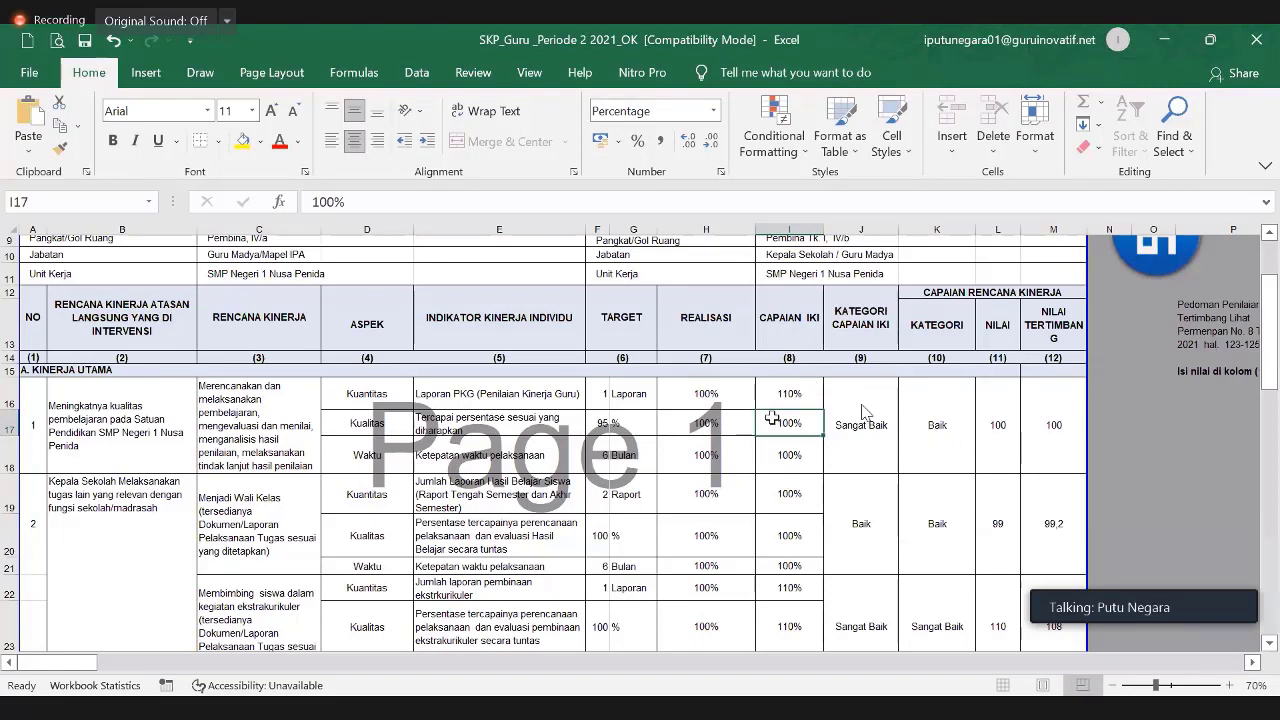
# Step: Check the first Kinerja Utama activity's Realisasi, Capaian IKI and Nilai Tertimbang cells, and set its Nilai to 110
pyautogui.click(722, 400)
pyautogui.moveTo(784, 465); pyautogui.dragTo(789, 492)
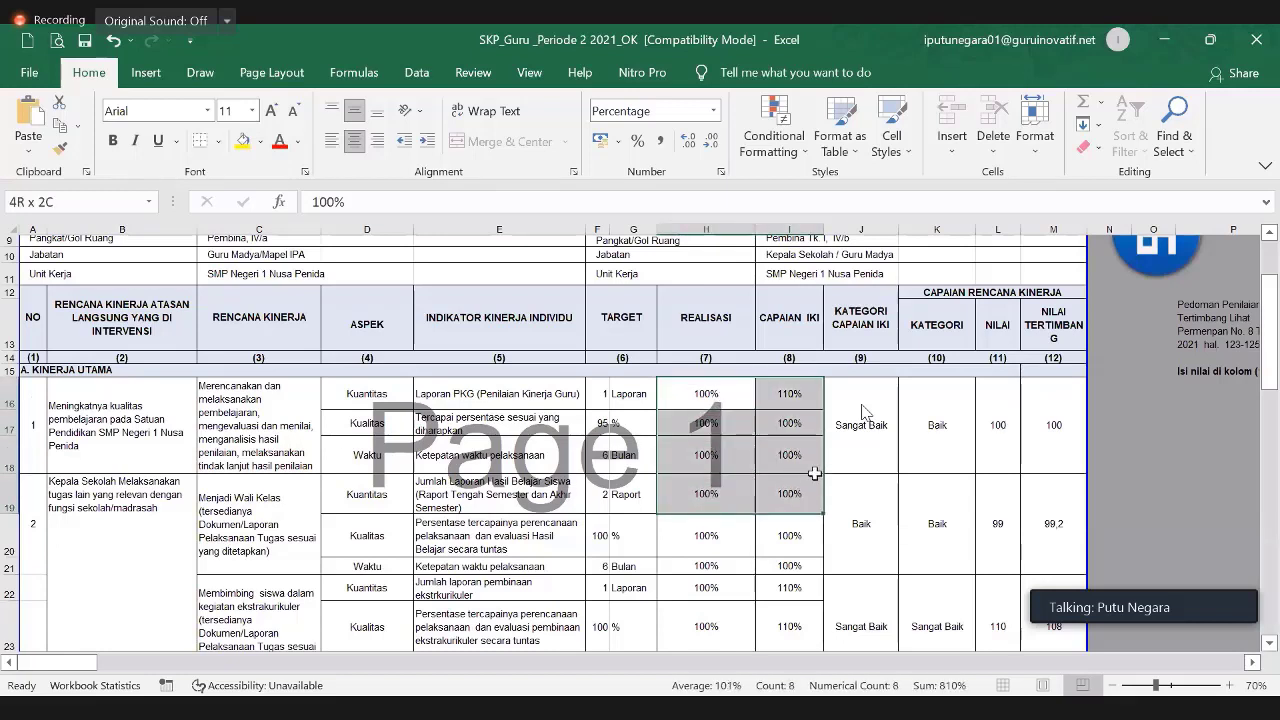
pyautogui.click(1026, 412)
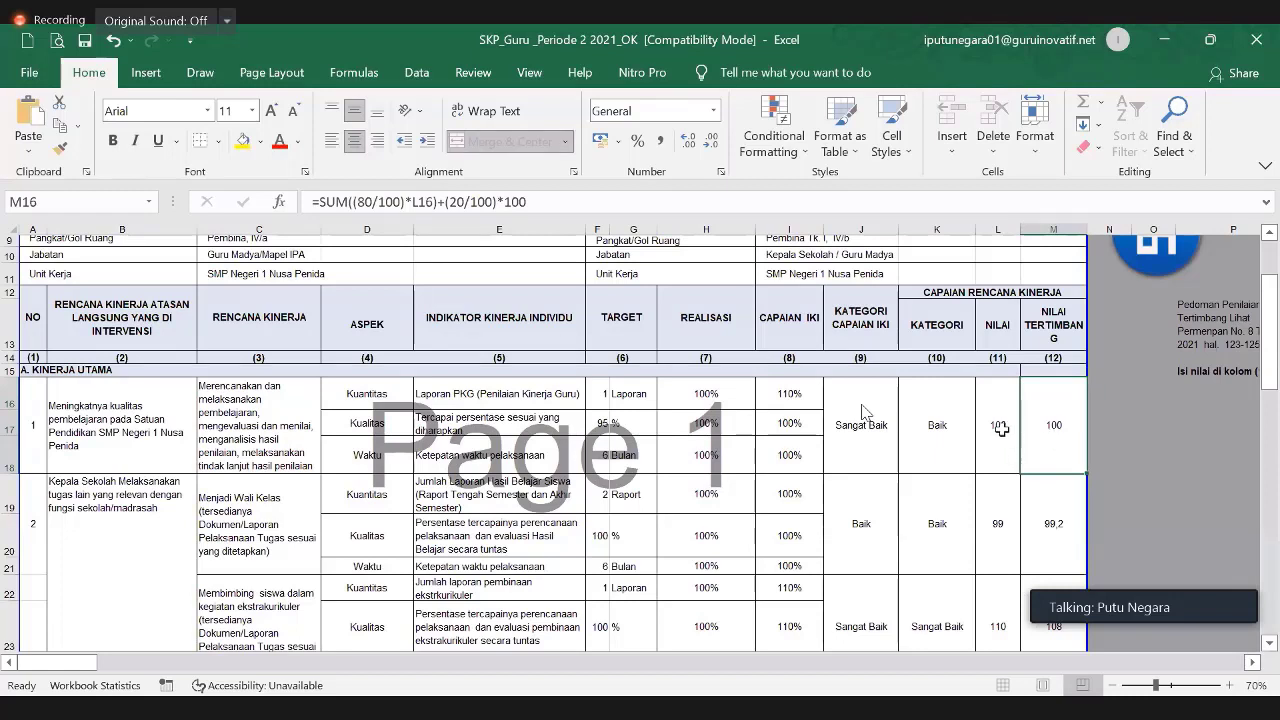
pyautogui.click(1001, 428)
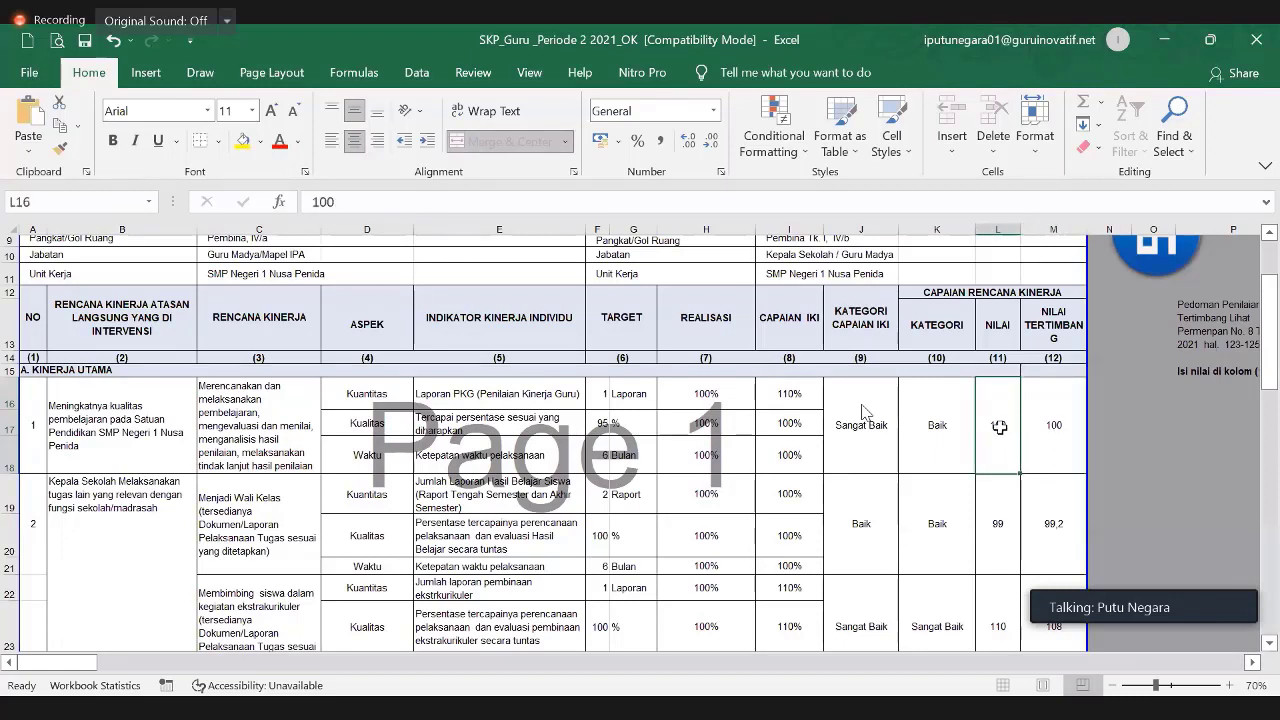
pyautogui.write('110')
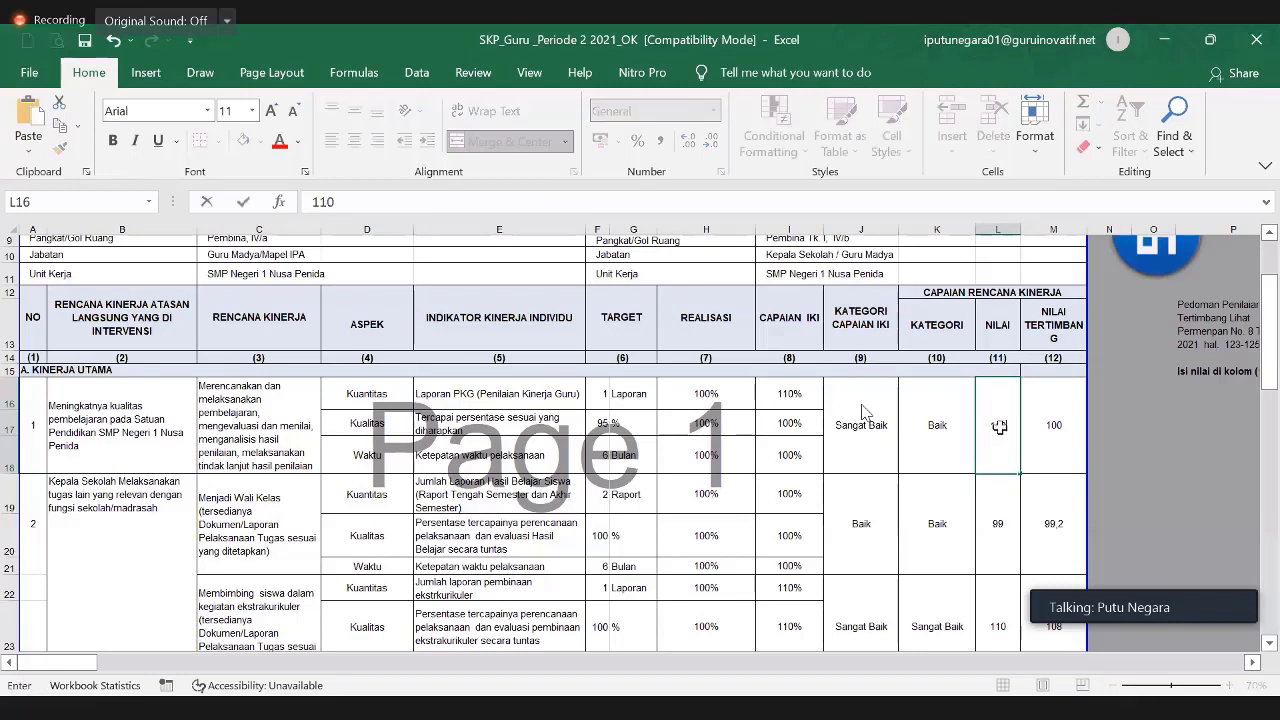
pyautogui.press('Return')
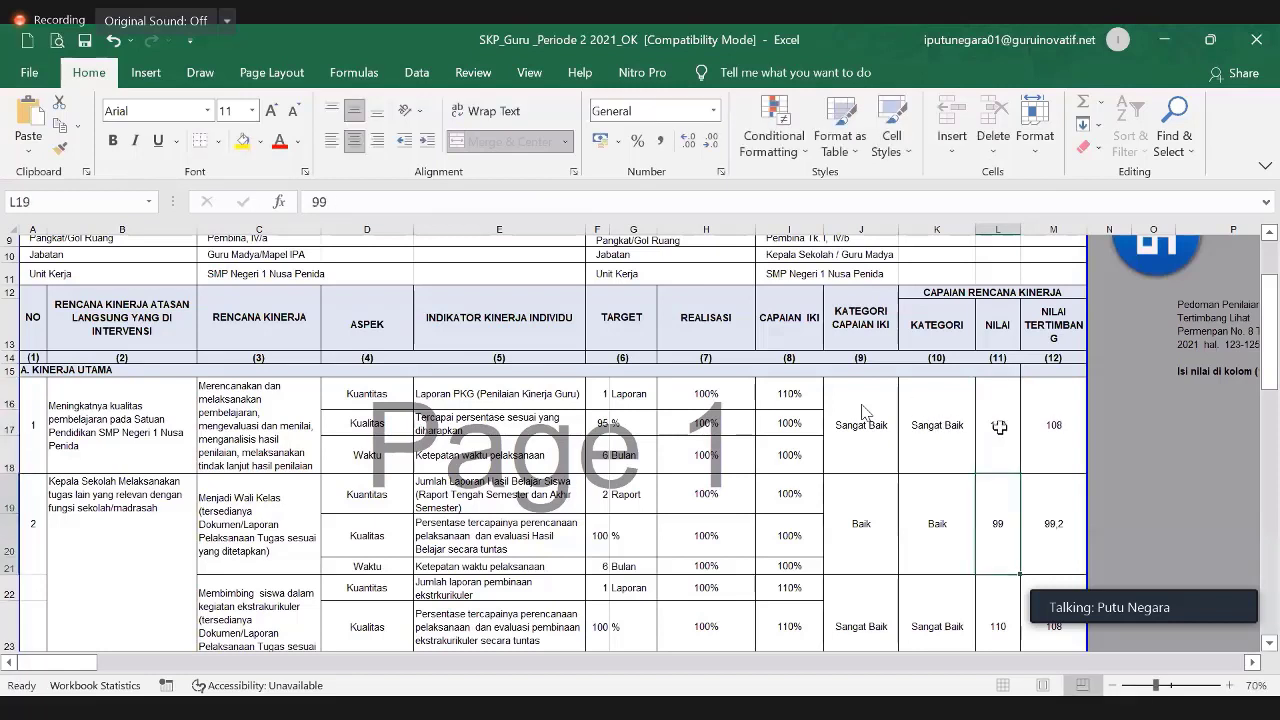
# Step: Check the Nilai Tertimbang formula of the first Kinerja Utama activity and the NILAI AKHIR SKP formula below the Kinerja Tambahan activities
pyautogui.click(1062, 437)
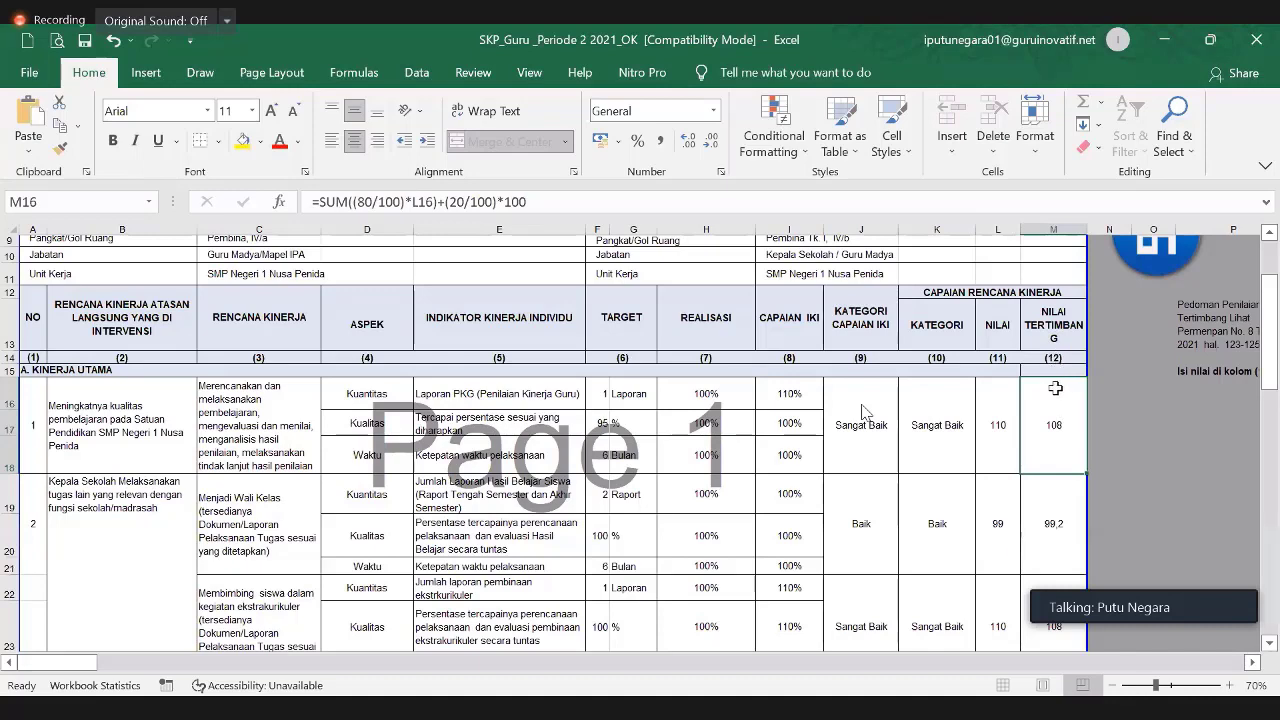
pyautogui.scroll(-1, 1058, 394)
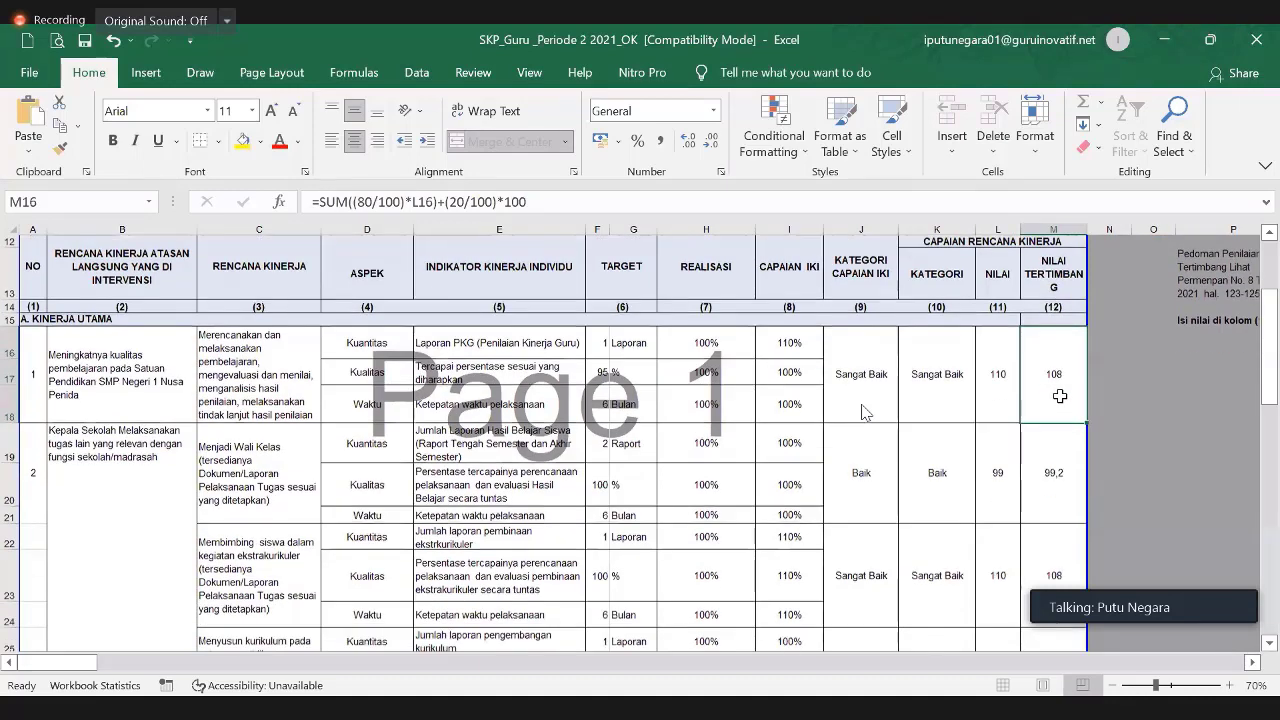
pyautogui.scroll(-2, 1059, 396)
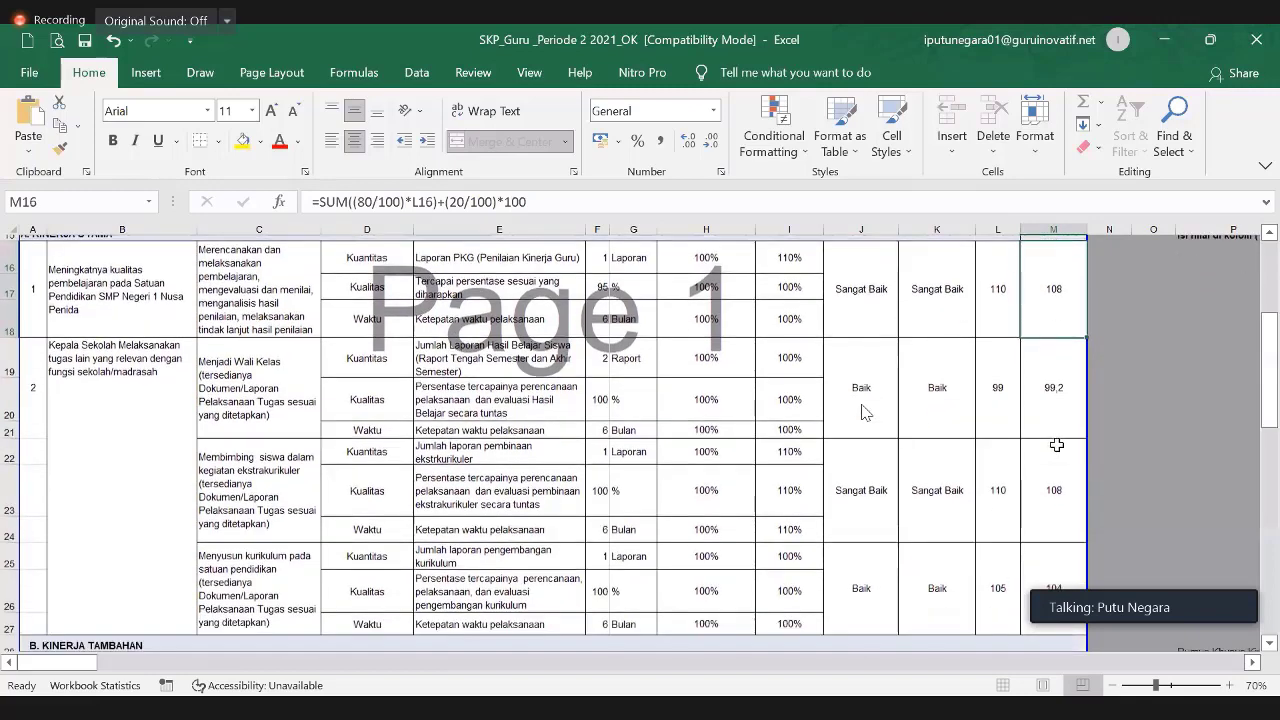
pyautogui.scroll(-1, 1056, 450)
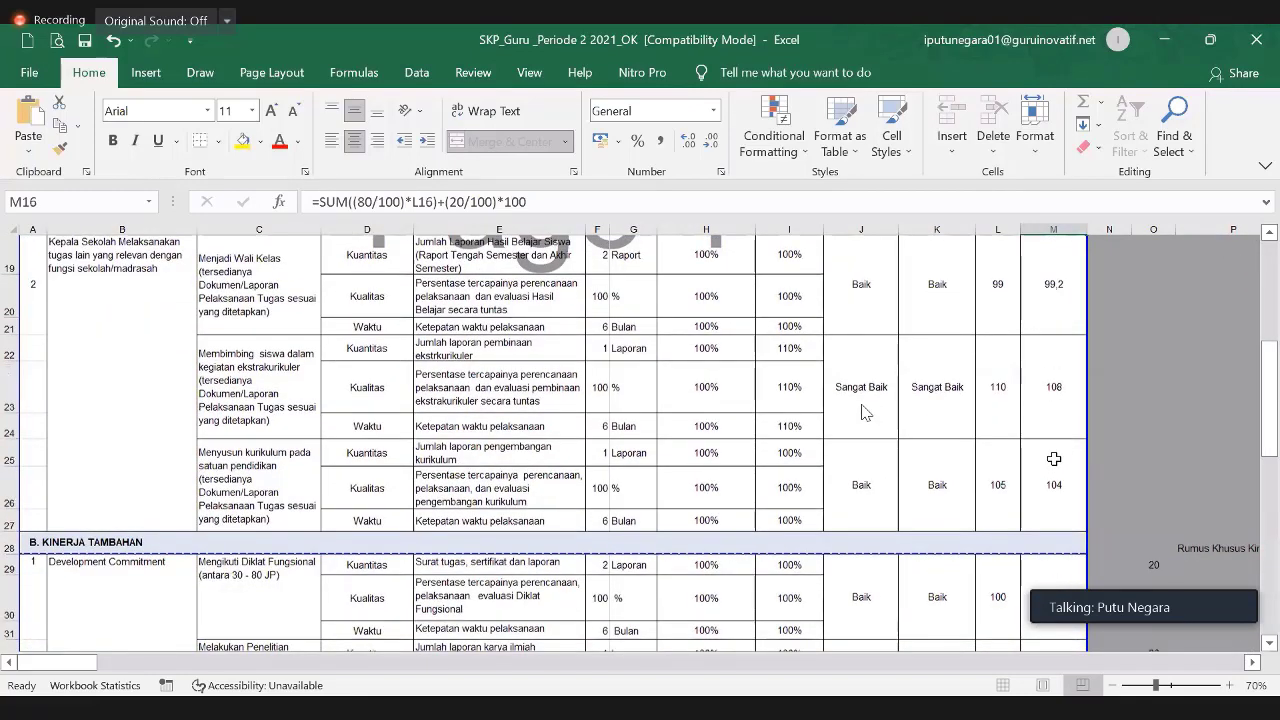
pyautogui.scroll(-5, 1055, 450)
pyautogui.click(1052, 389)
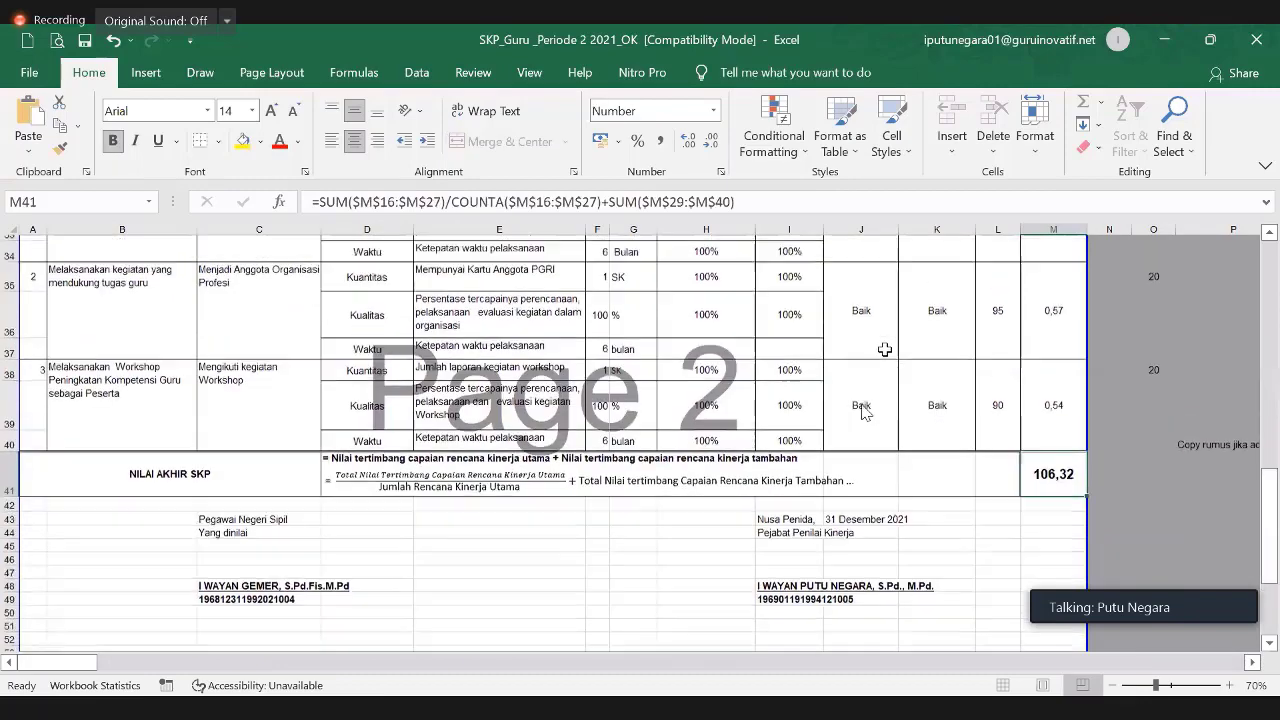
# Step: Compare the Nilai Tertimbang entries of the Kinerja Utama and Kinerja Tambahan activities that feed the NILAI AKHIR SKP calculation
pyautogui.scroll(5, 1000, 400)
pyautogui.scroll(3, 971, 402)
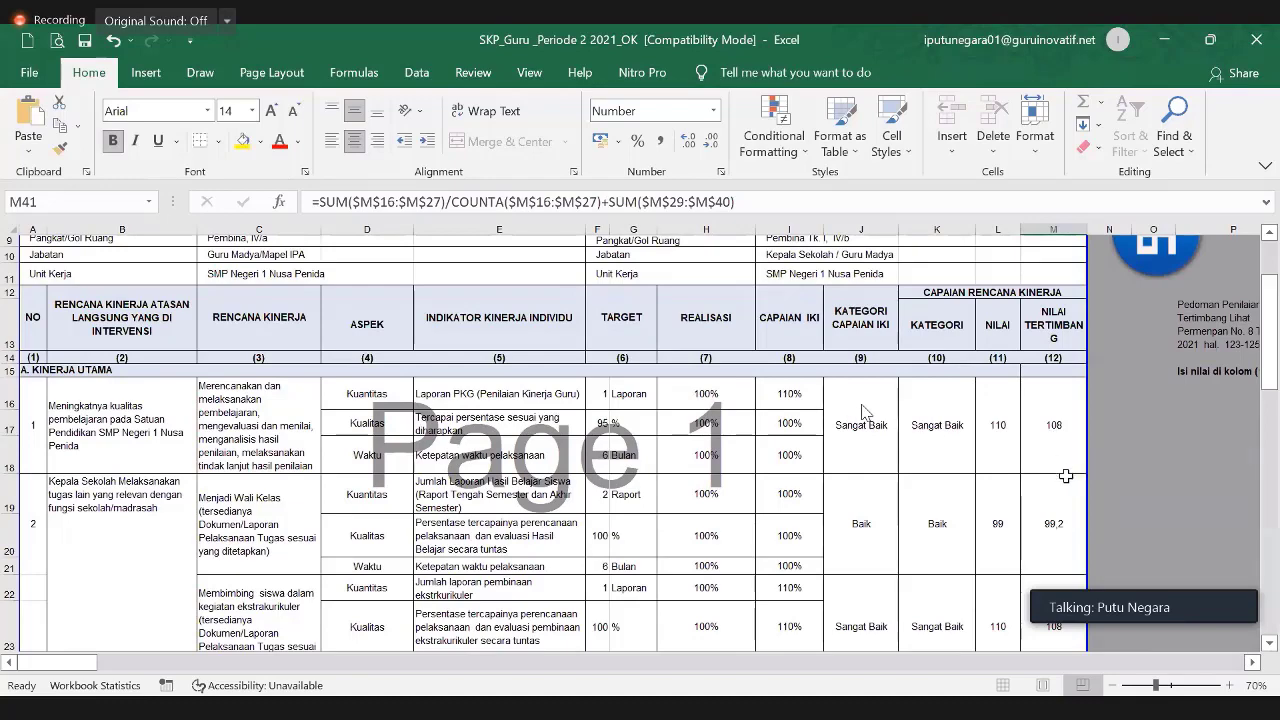
pyautogui.scroll(-3, 1066, 476)
pyautogui.scroll(3, 1054, 420)
pyautogui.scroll(-3, 1053, 436)
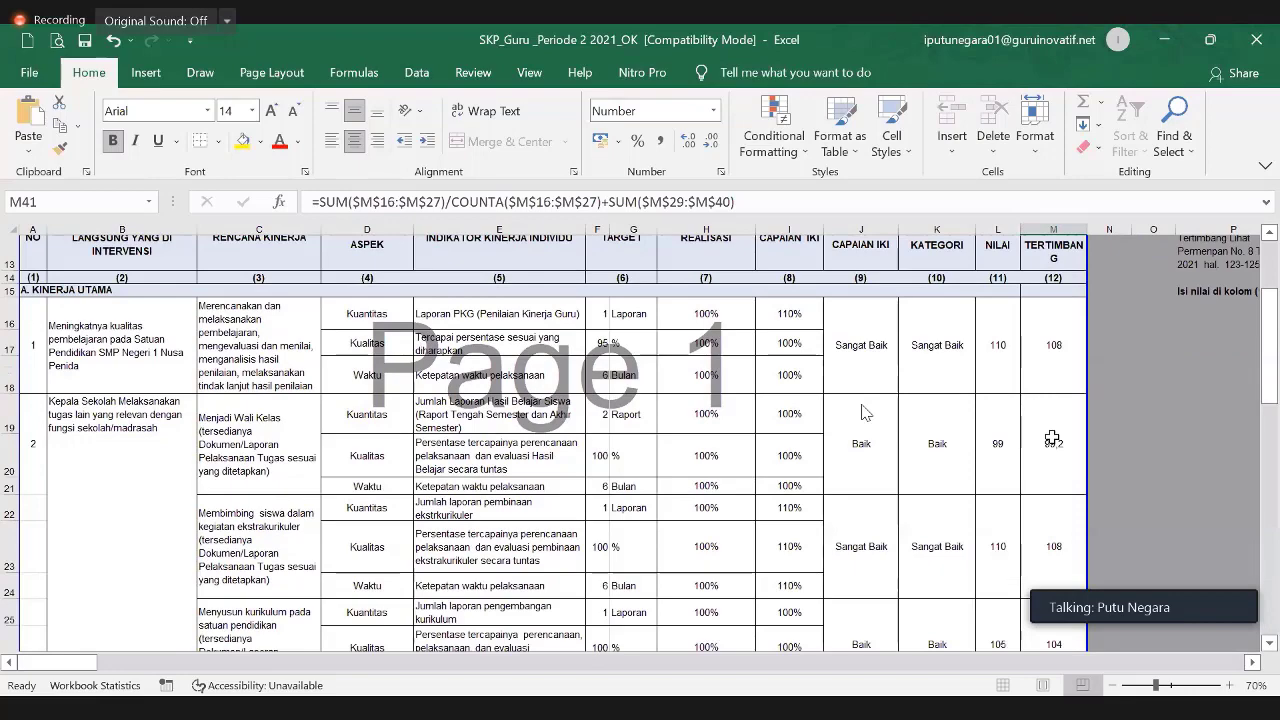
pyautogui.scroll(-3, 1053, 438)
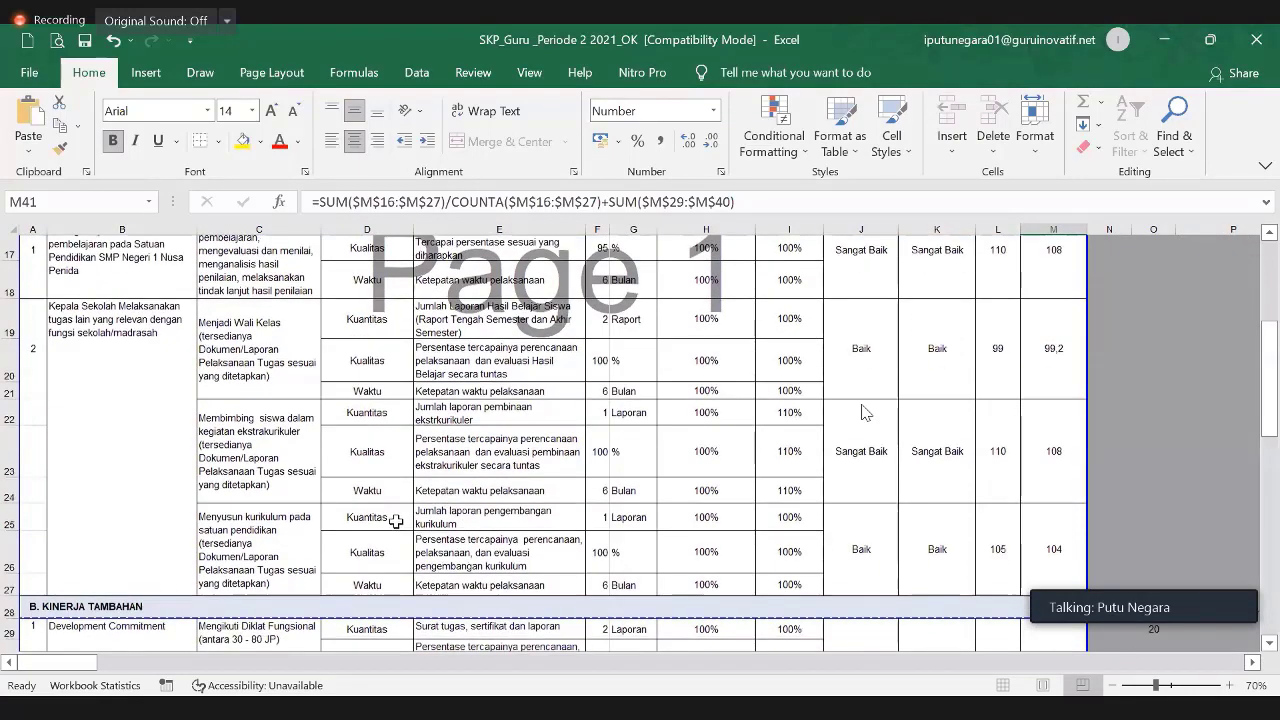
pyautogui.scroll(-12, 396, 521)
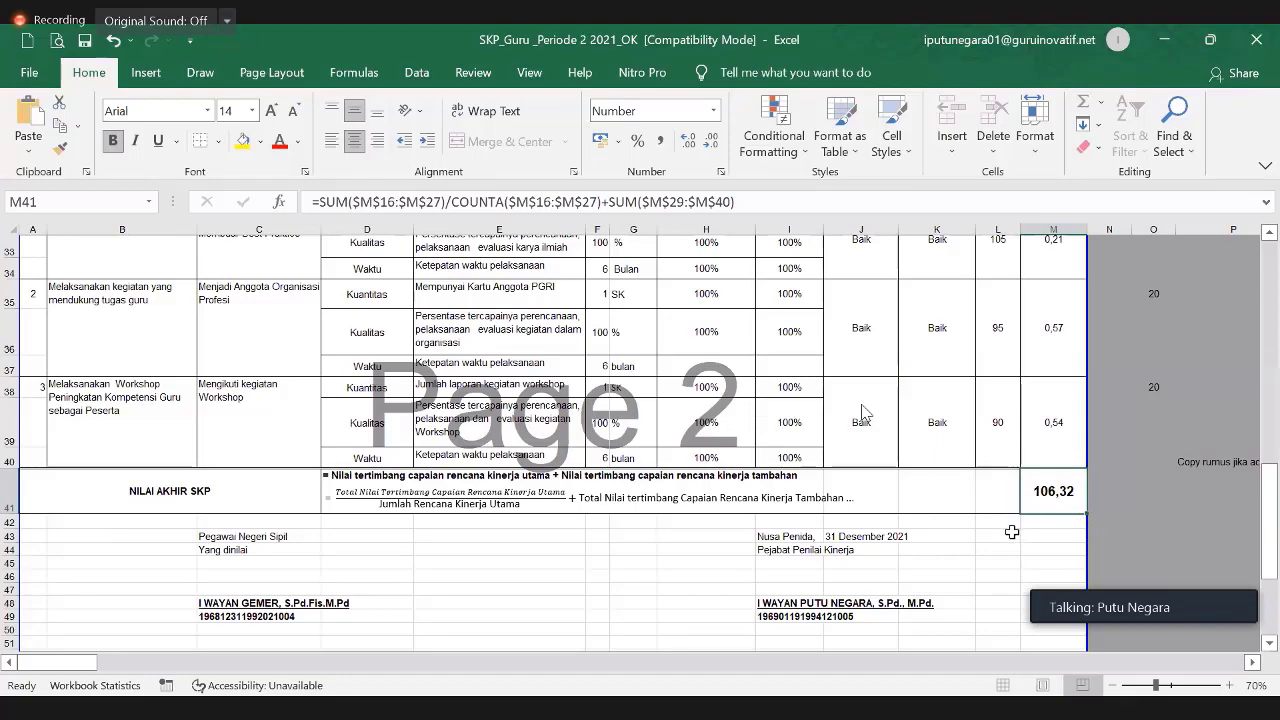
# Step: Leave the Capaian SKP sheet for the front menu and open the Penilaian Perilaku_2 sheet
pyautogui.scroll(5, 1012, 532)
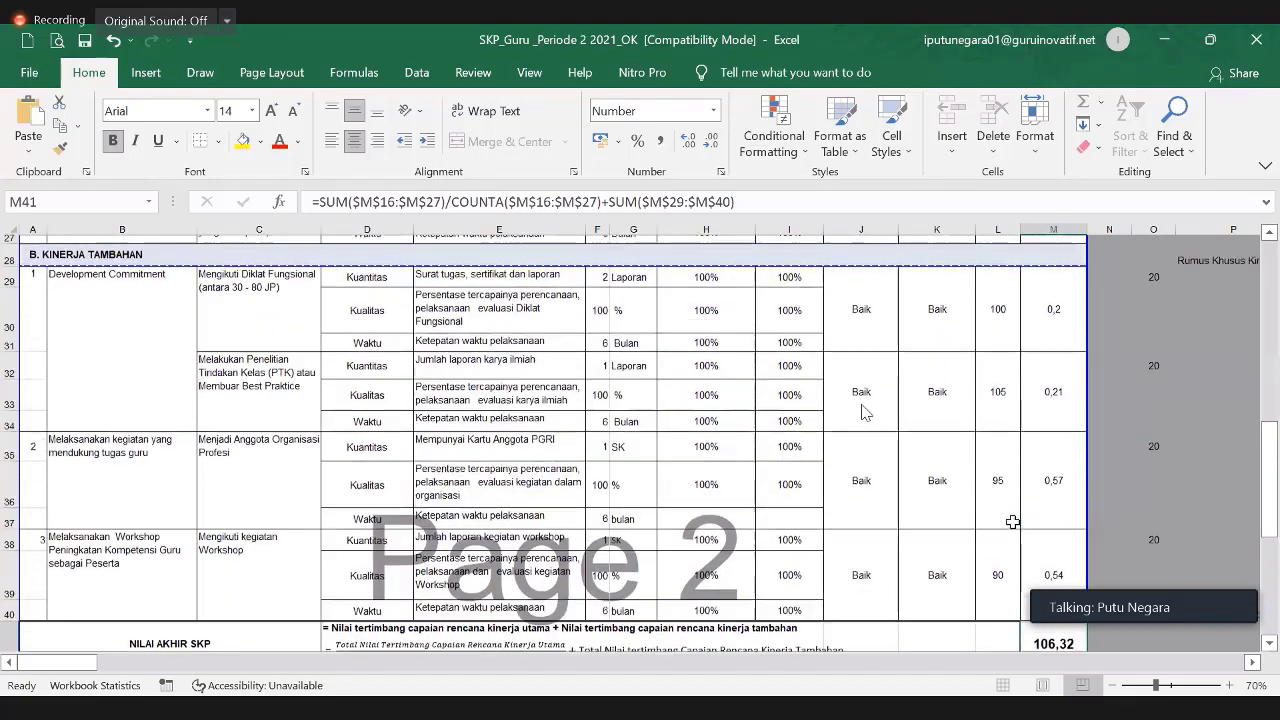
pyautogui.scroll(6, 1012, 513)
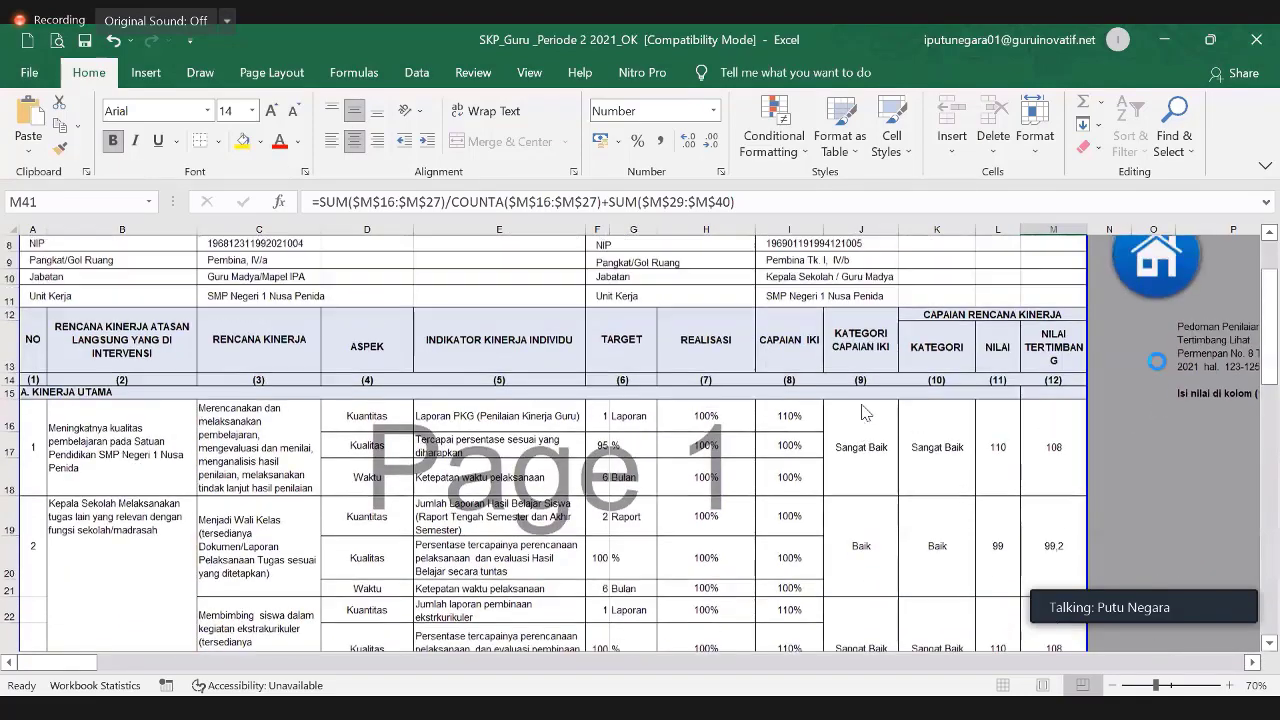
pyautogui.scroll(-4, 1025, 510)
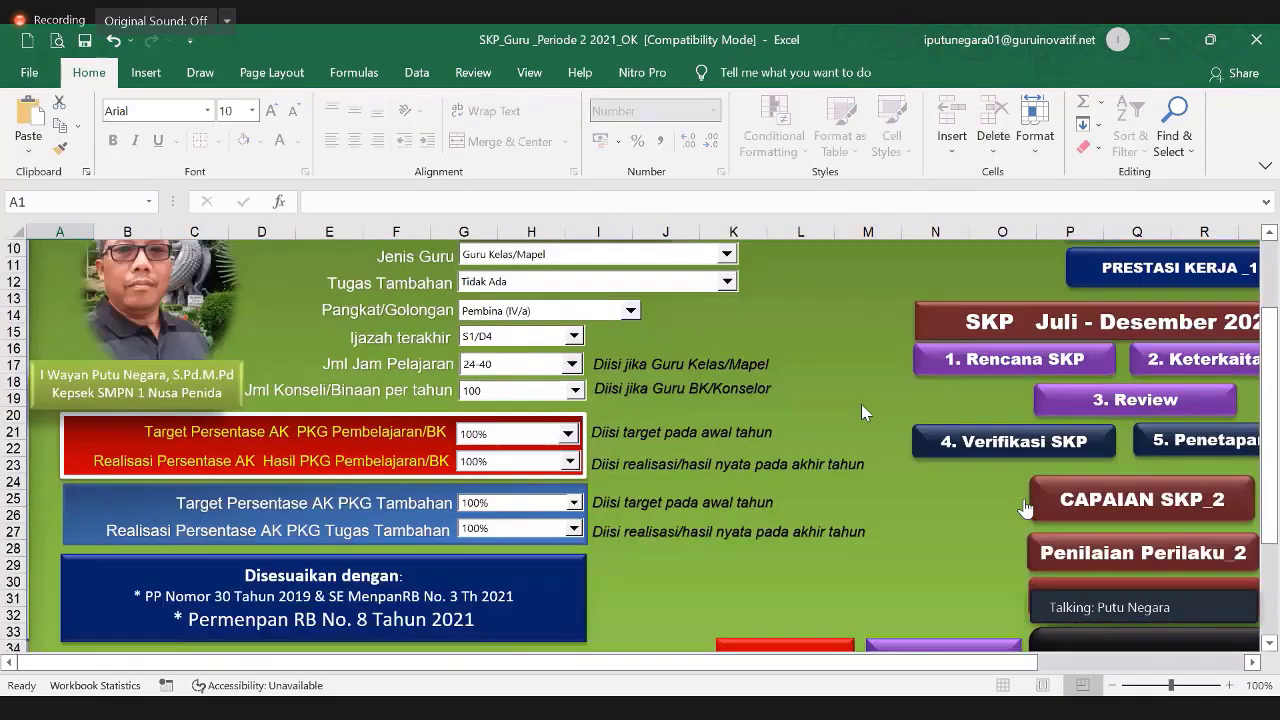
pyautogui.click(1073, 517)
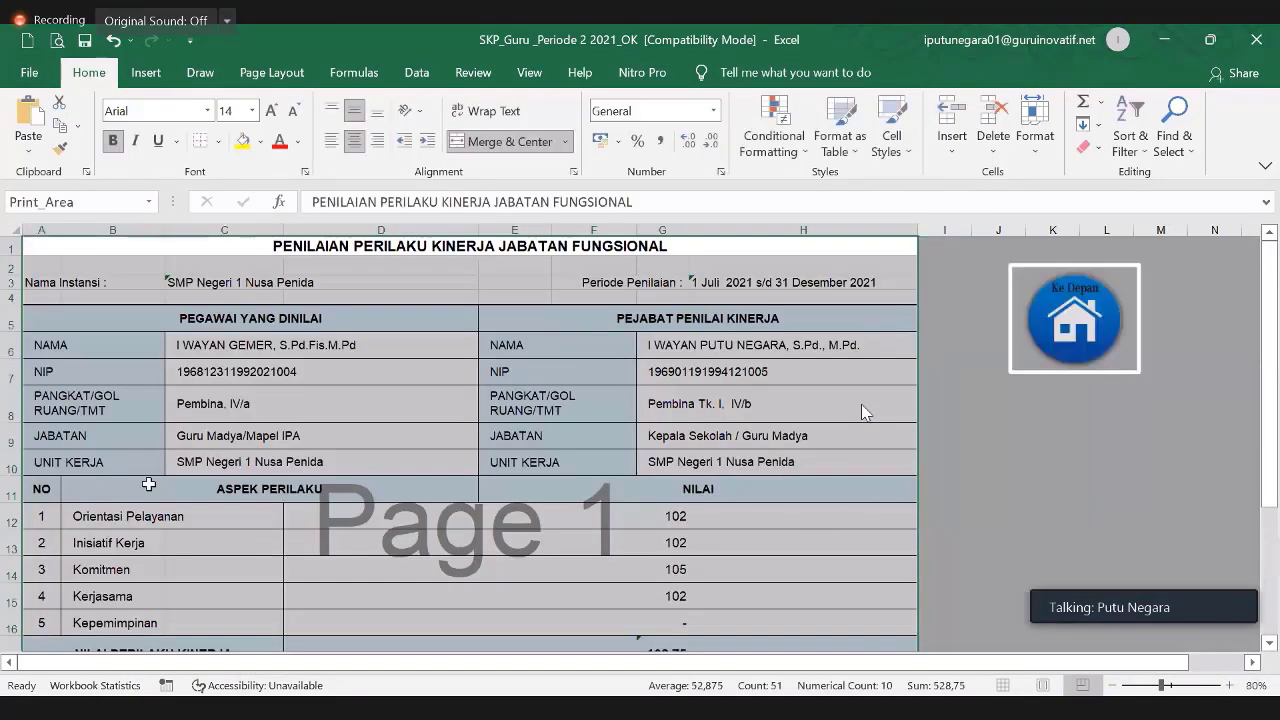
# Step: Check the Nilai entries for Orientasi Pelayanan, Inisiatif Kerja, Komitmen and Kerjasama on the July–December behaviour assessment sheet
pyautogui.scroll(-1, 148, 484)
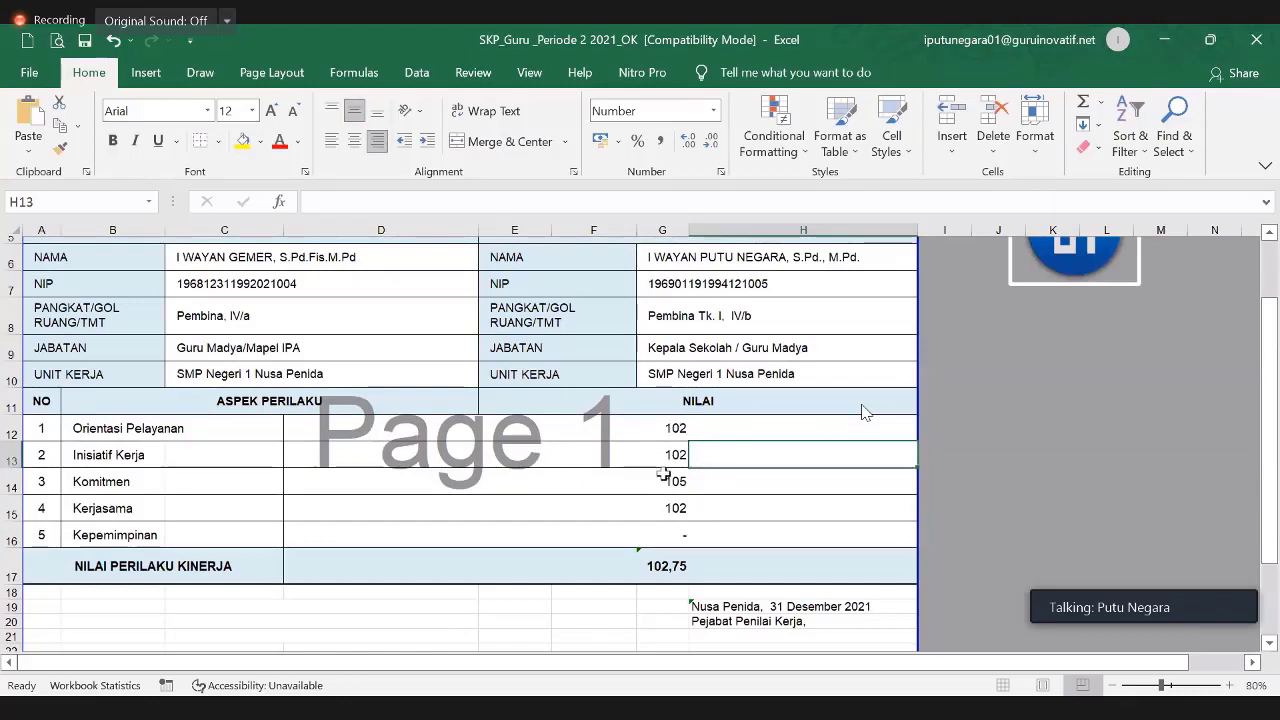
pyautogui.click(662, 428)
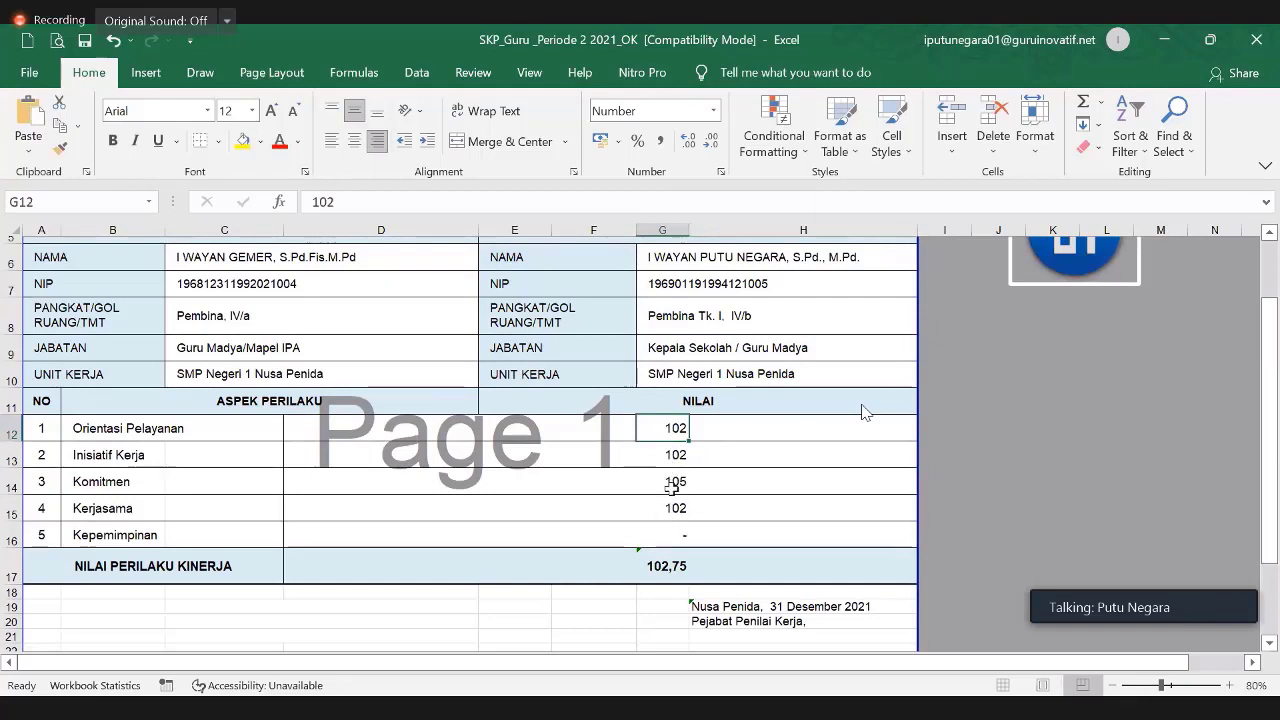
pyautogui.press('Down')
pyautogui.press('Down')
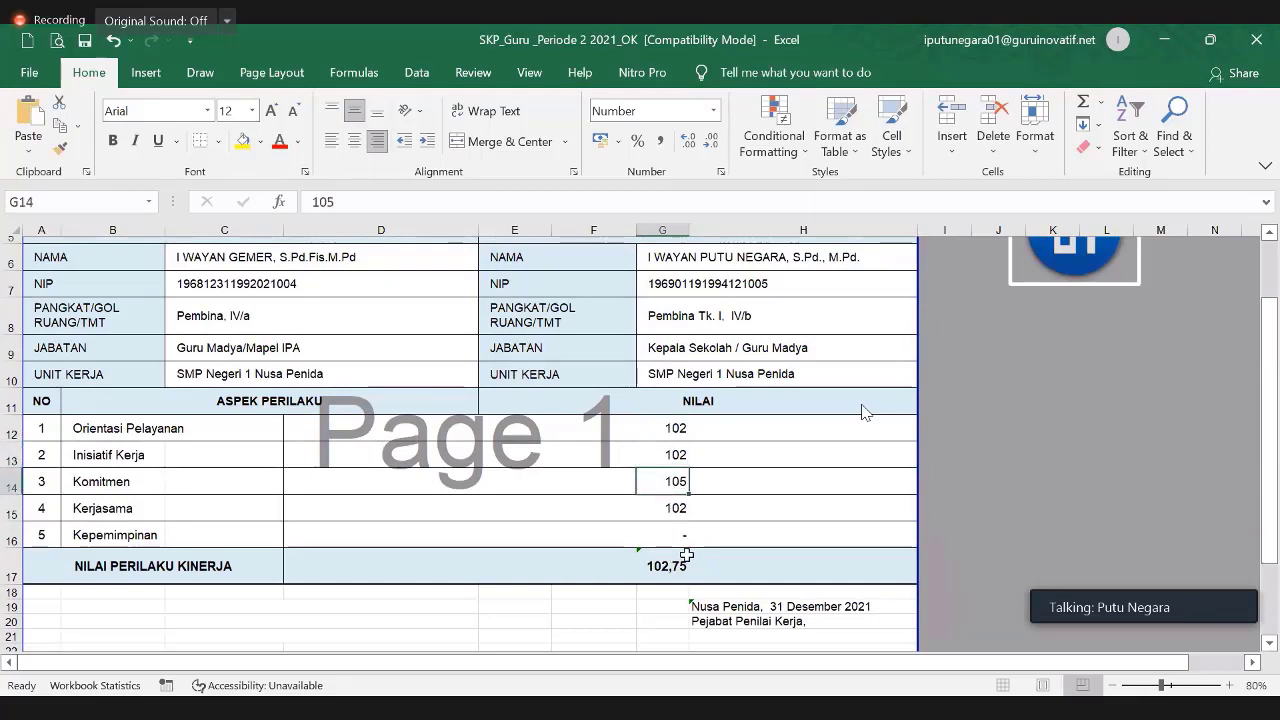
pyautogui.press('Down')
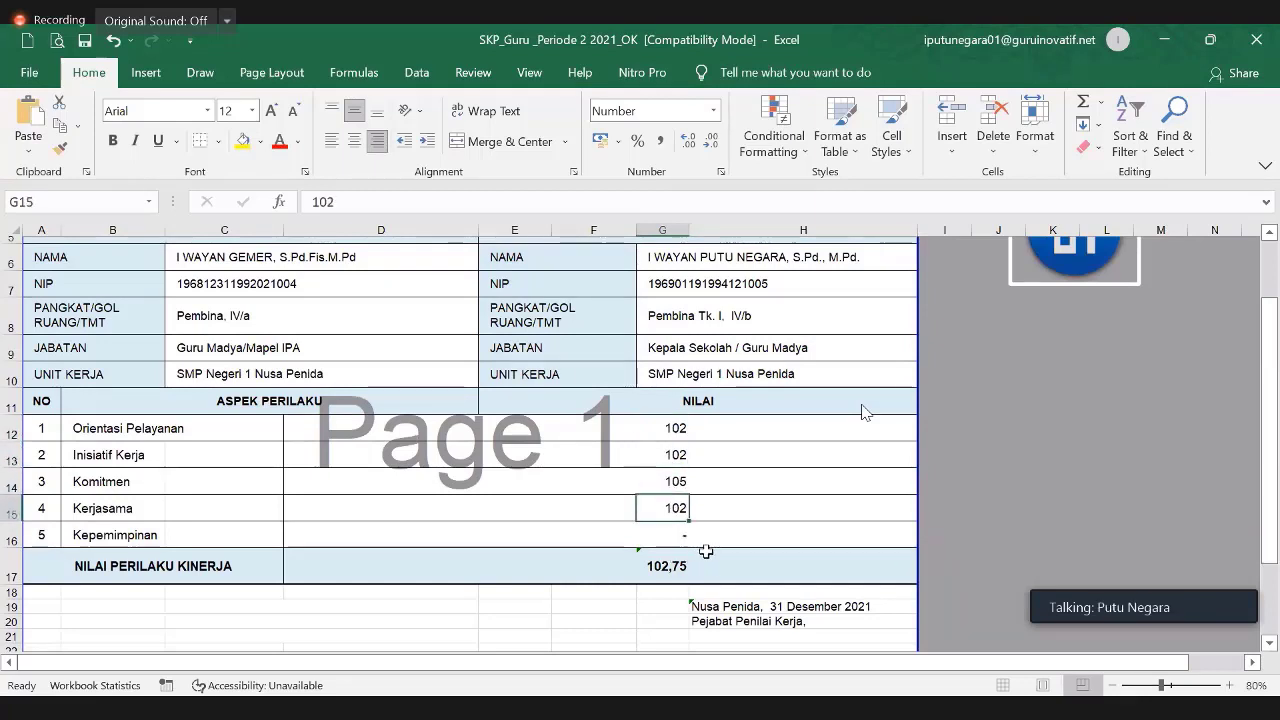
pyautogui.click(672, 428)
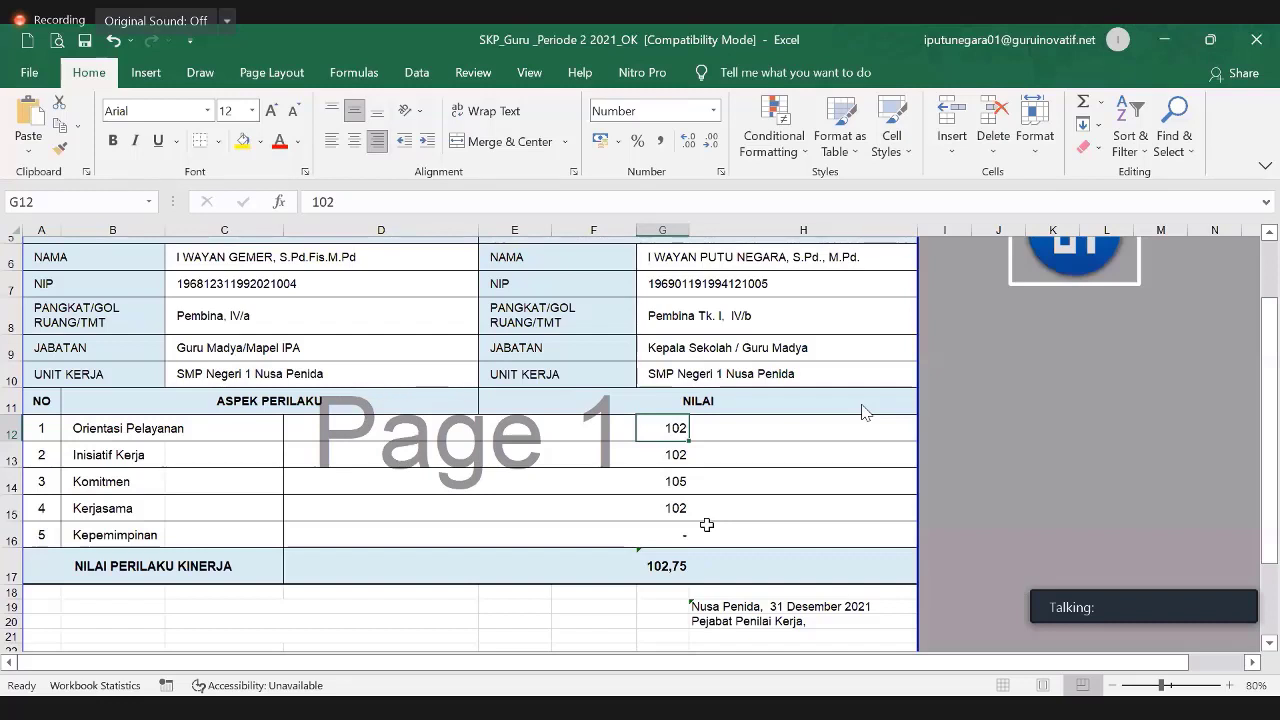
pyautogui.scroll(3, 707, 525)
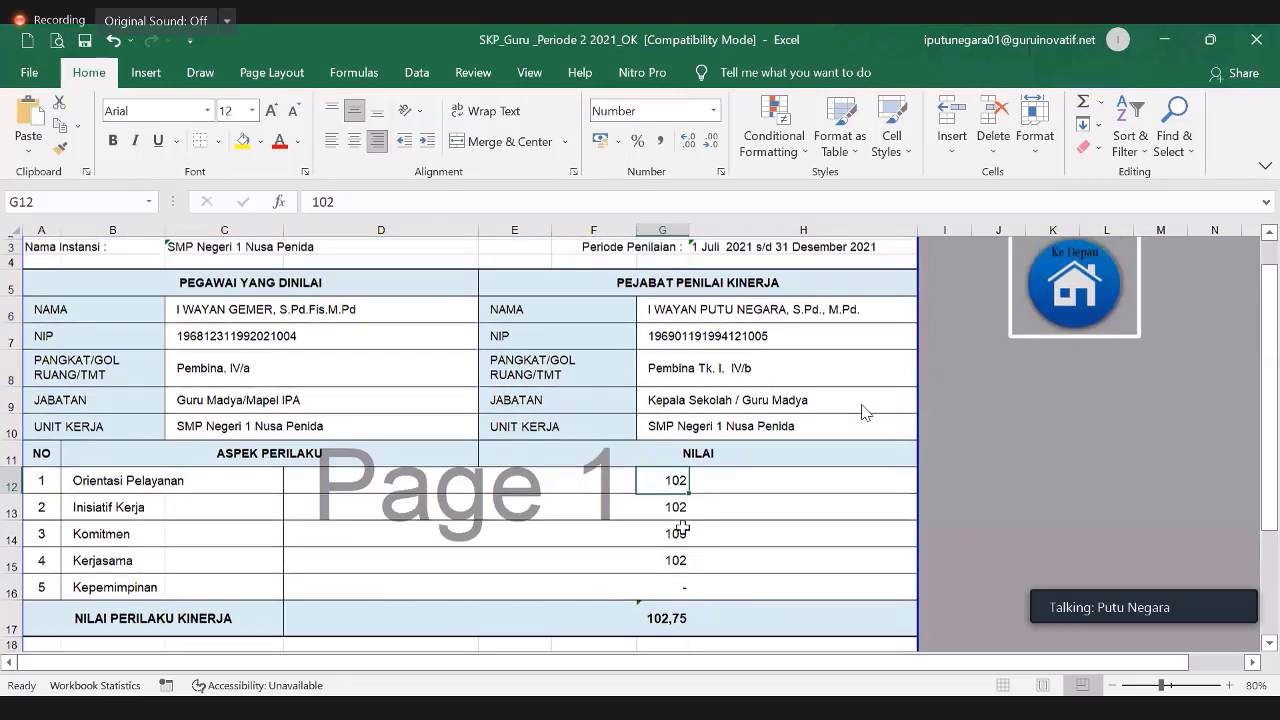
pyautogui.scroll(-1, 478, 500)
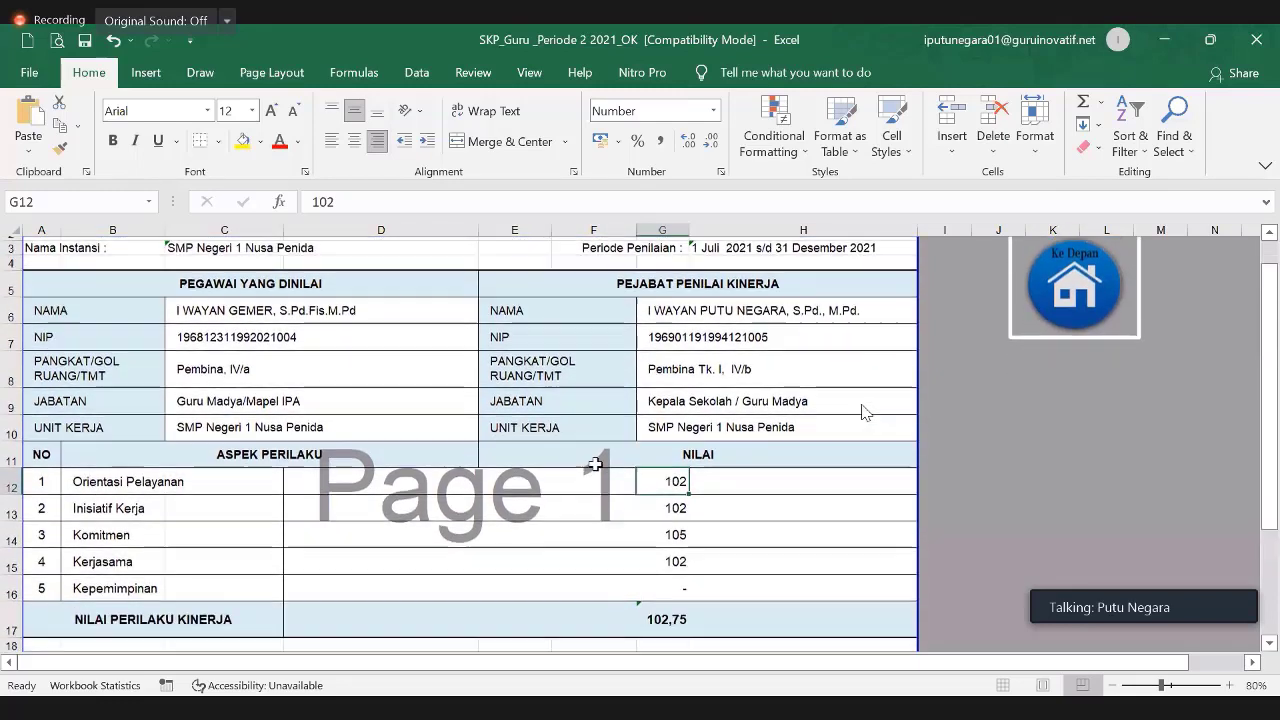
# Step: Check the source formula of the Juli - Desember Nilai Kinerja PNS on the 2021 integration sheet
pyautogui.hotkey('ctrl', 'pagedown')
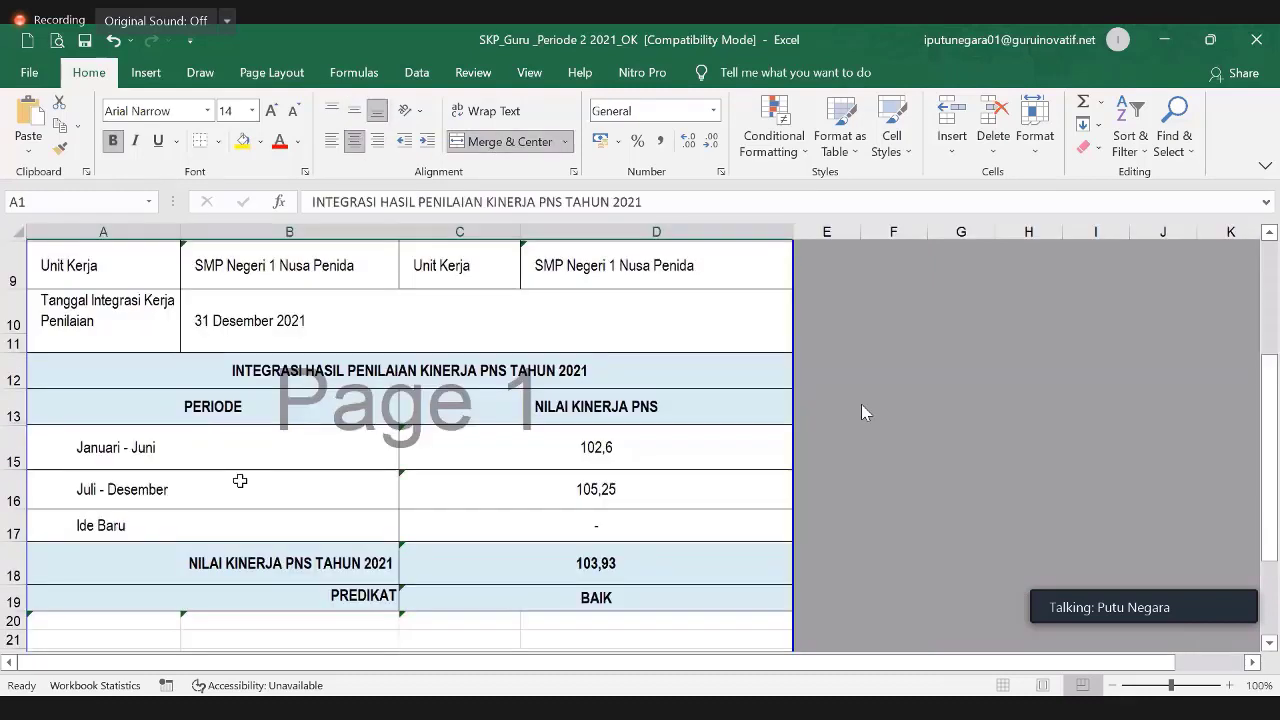
pyautogui.click(607, 488)
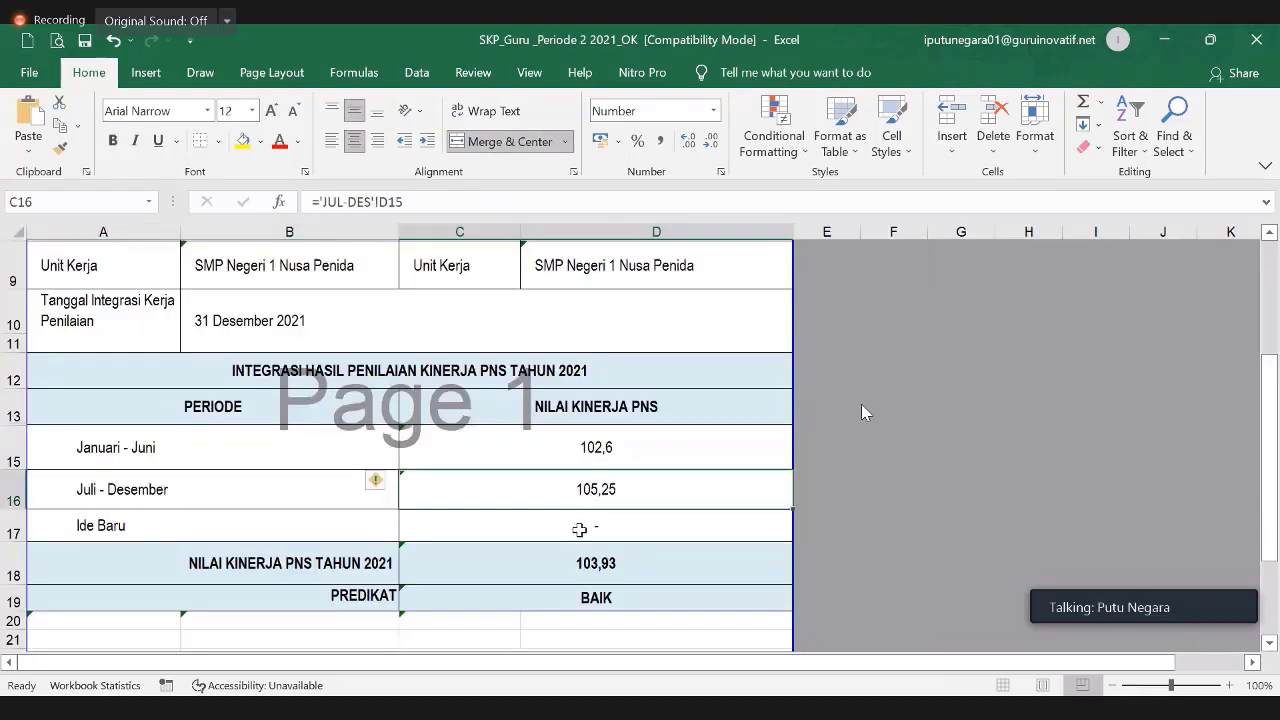
pyautogui.scroll(2, 877, 446)
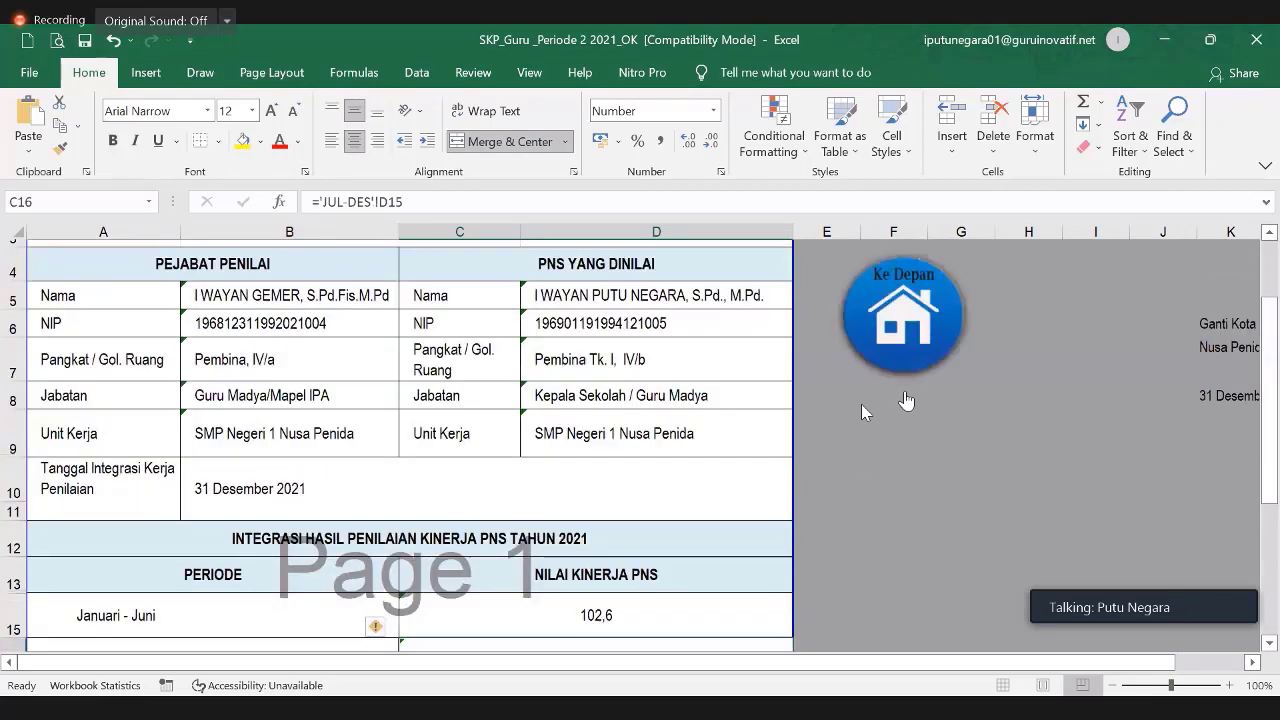
pyautogui.scroll(1, 960, 530)
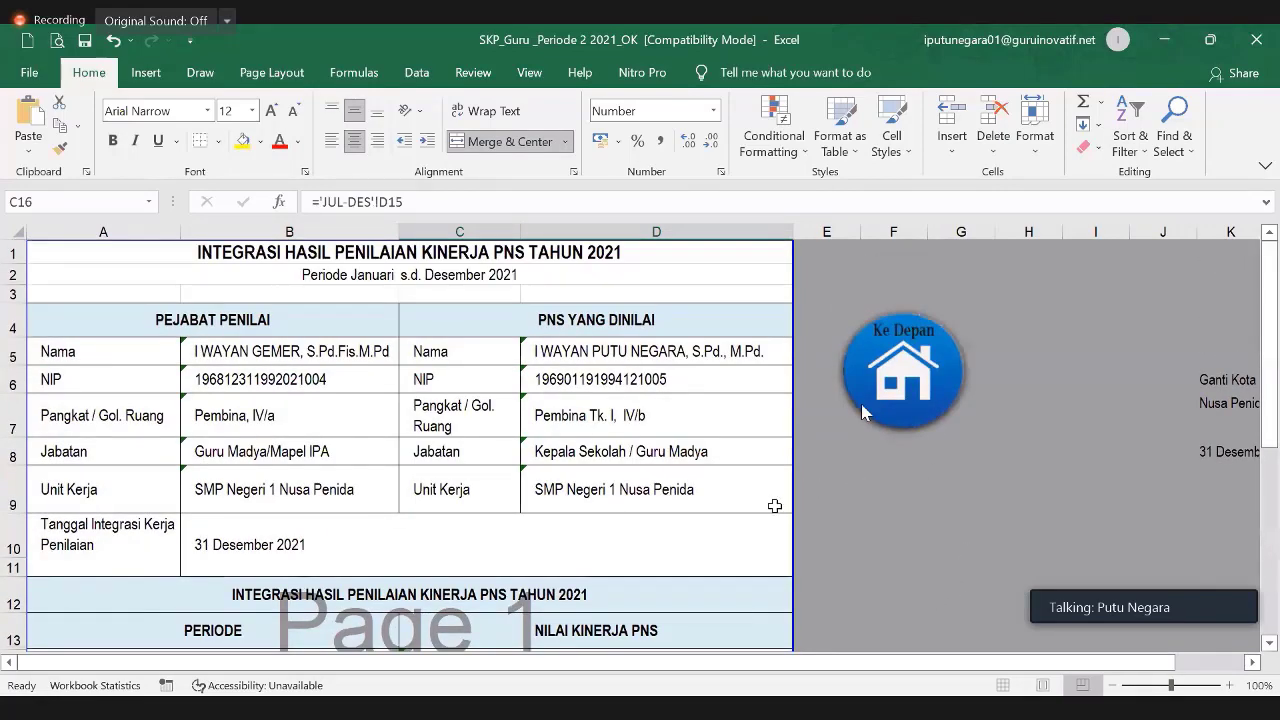
# Step: Open the Laporan Dokumen Penilaian Kinerja sheet and check the NILAI SKP formula in its Penilaian Kinerja section
pyautogui.click(865, 412)
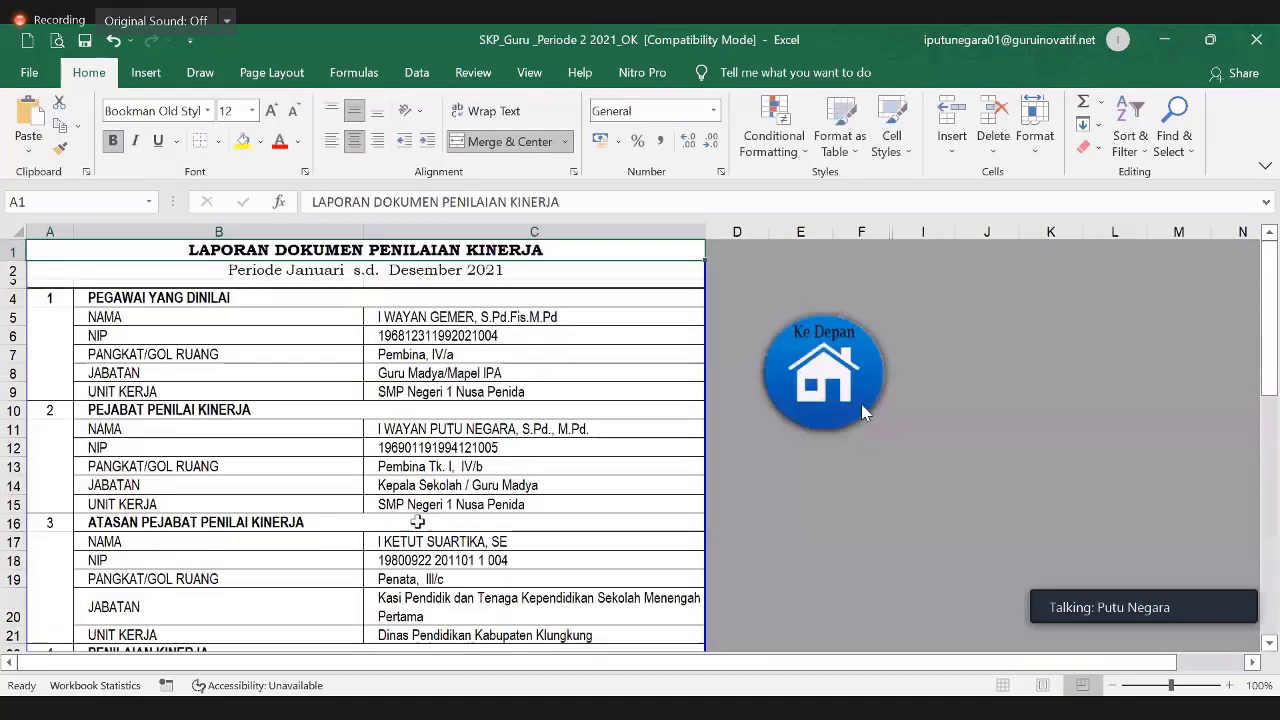
pyautogui.scroll(-4, 412, 472)
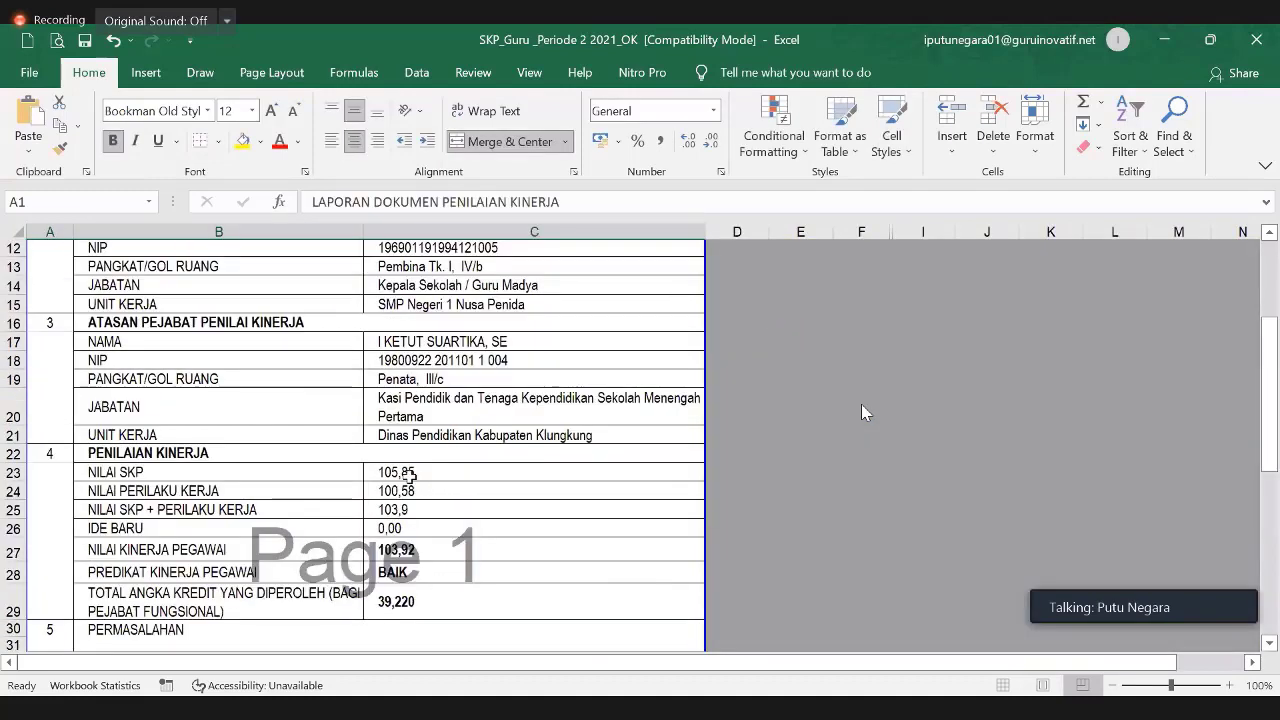
pyautogui.click(411, 473)
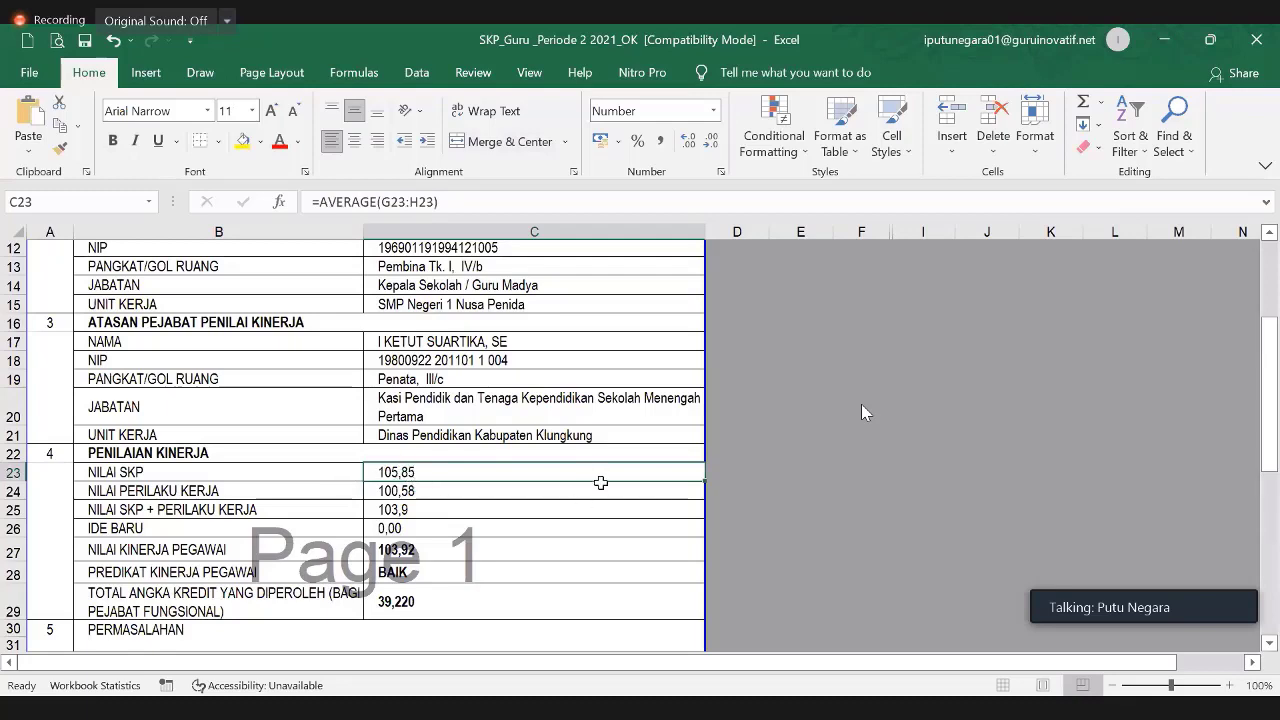
pyautogui.scroll(1, 822, 404)
pyautogui.scroll(2, 822, 404)
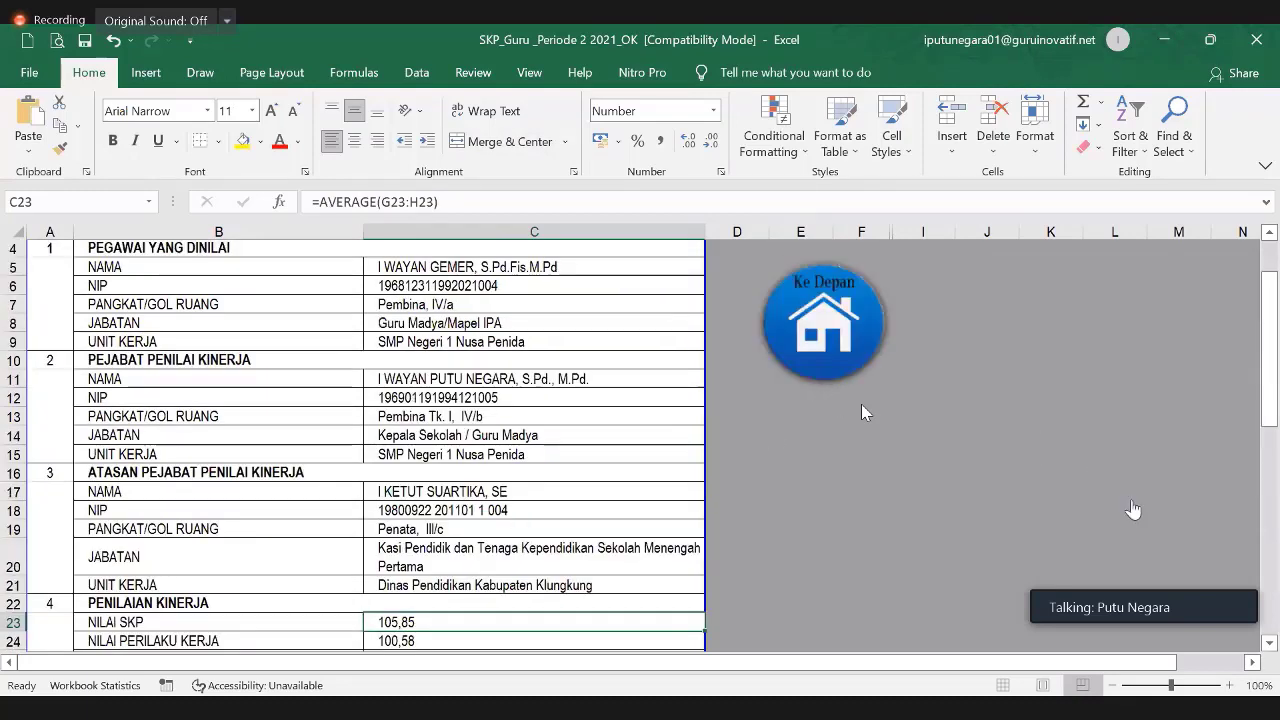
pyautogui.scroll(1, 1131, 518)
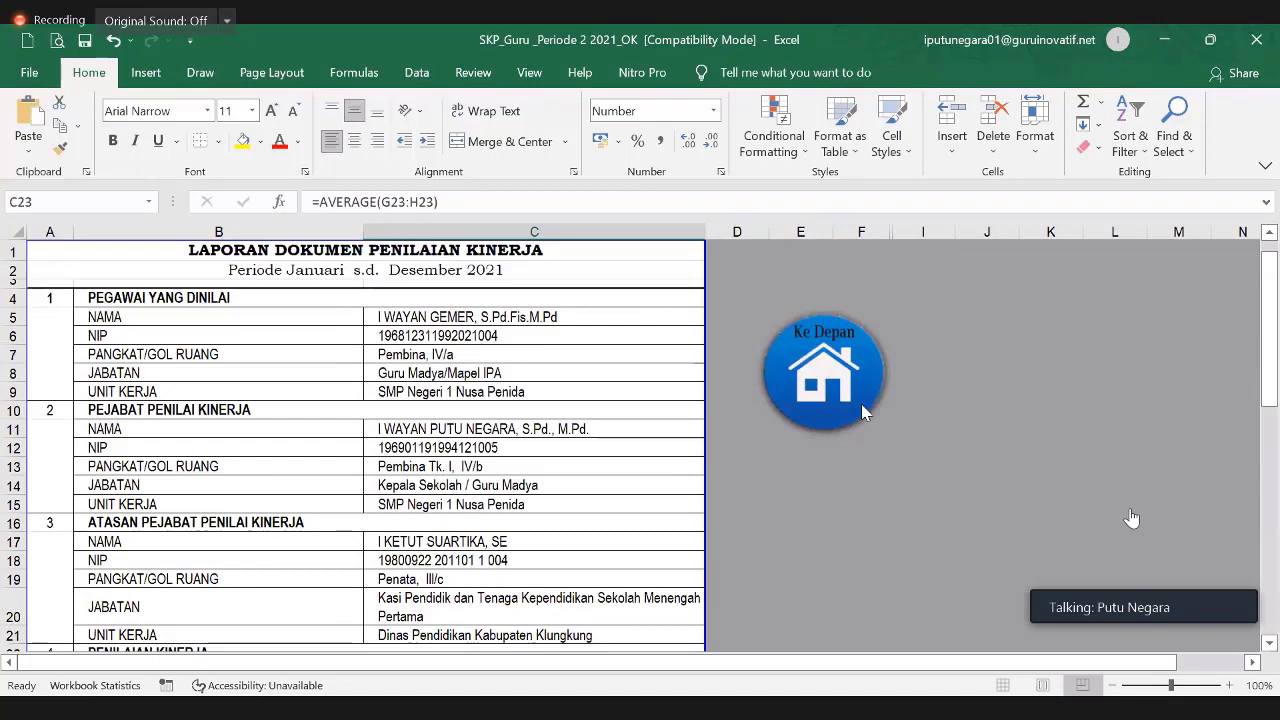
# Step: Return to the front menu, open PRESTASI KERJA_1 and review the January–June SKP, Prilaku Kerja and Nilai Prestasi Kerja rows
pyautogui.click(1141, 440)
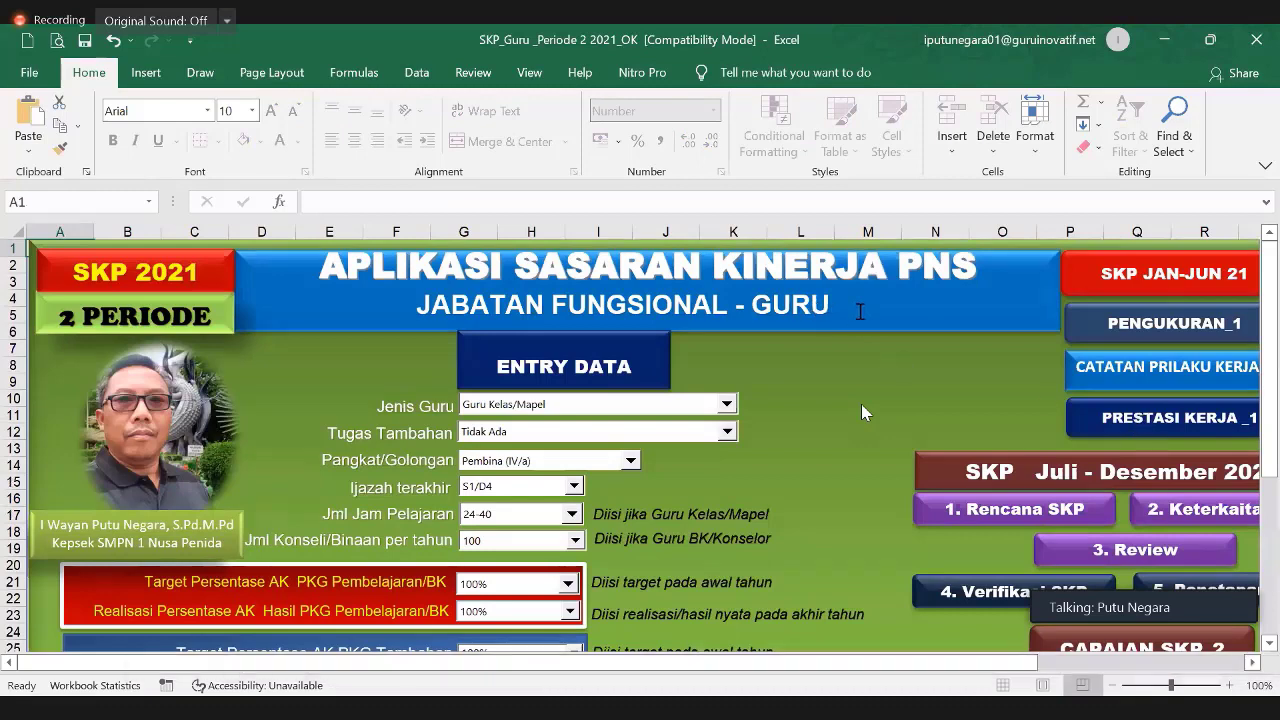
pyautogui.click(1145, 425)
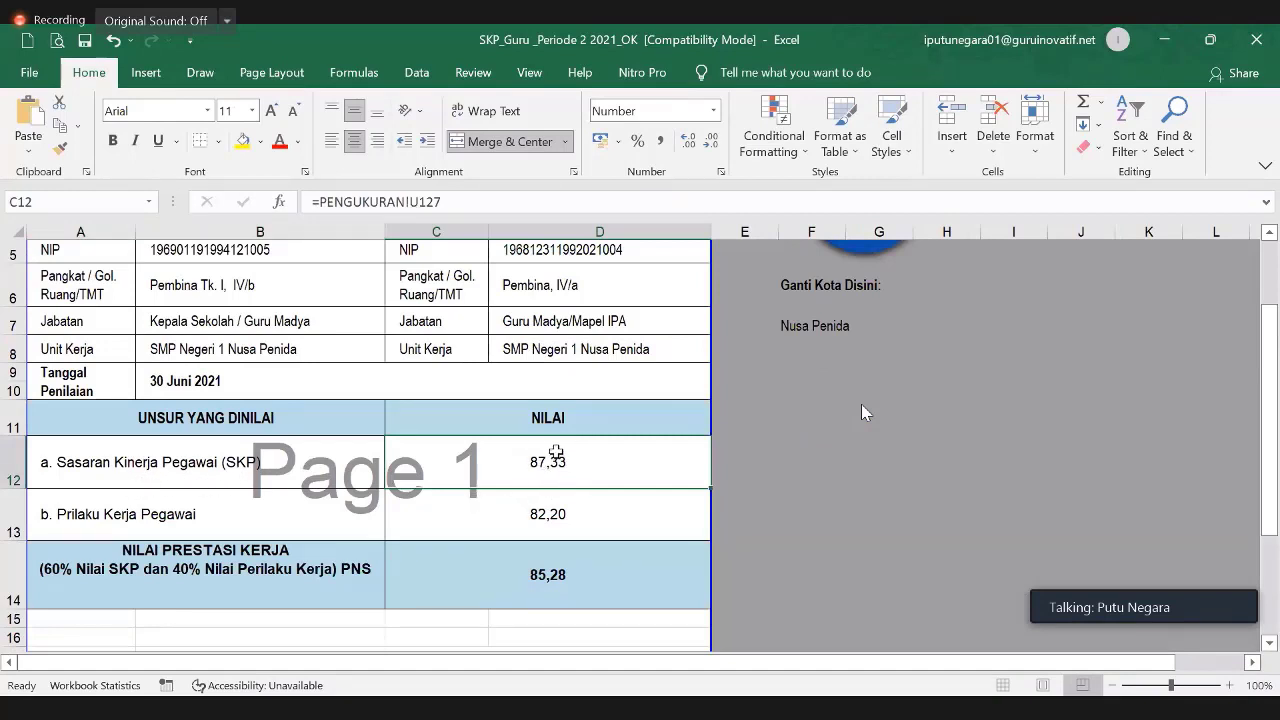
pyautogui.scroll(2, 384, 286)
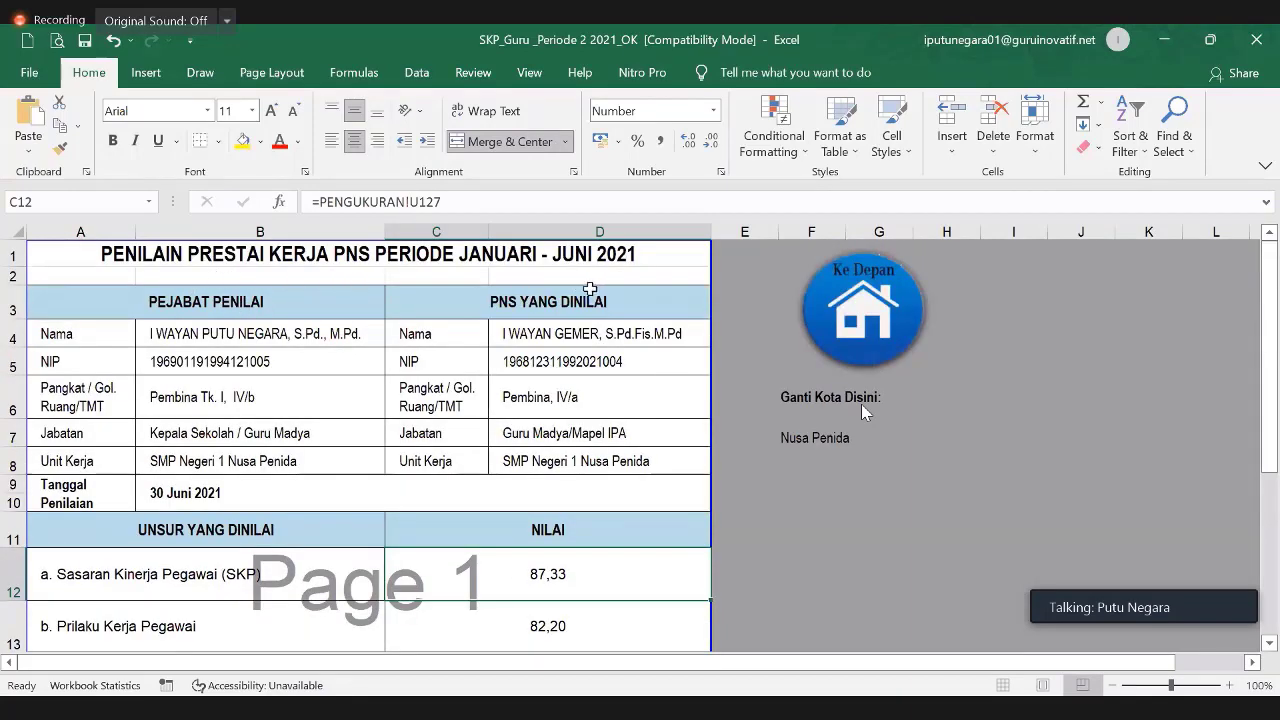
pyautogui.scroll(-2, 538, 404)
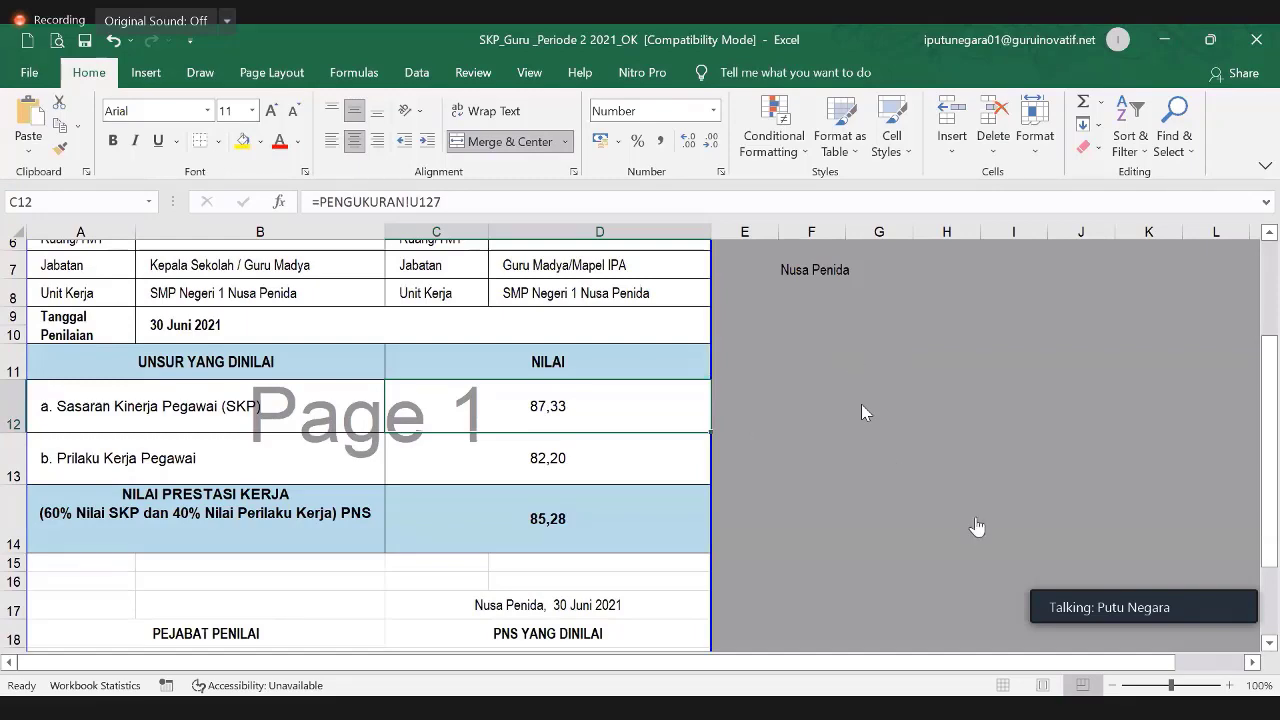
pyautogui.scroll(2, 978, 525)
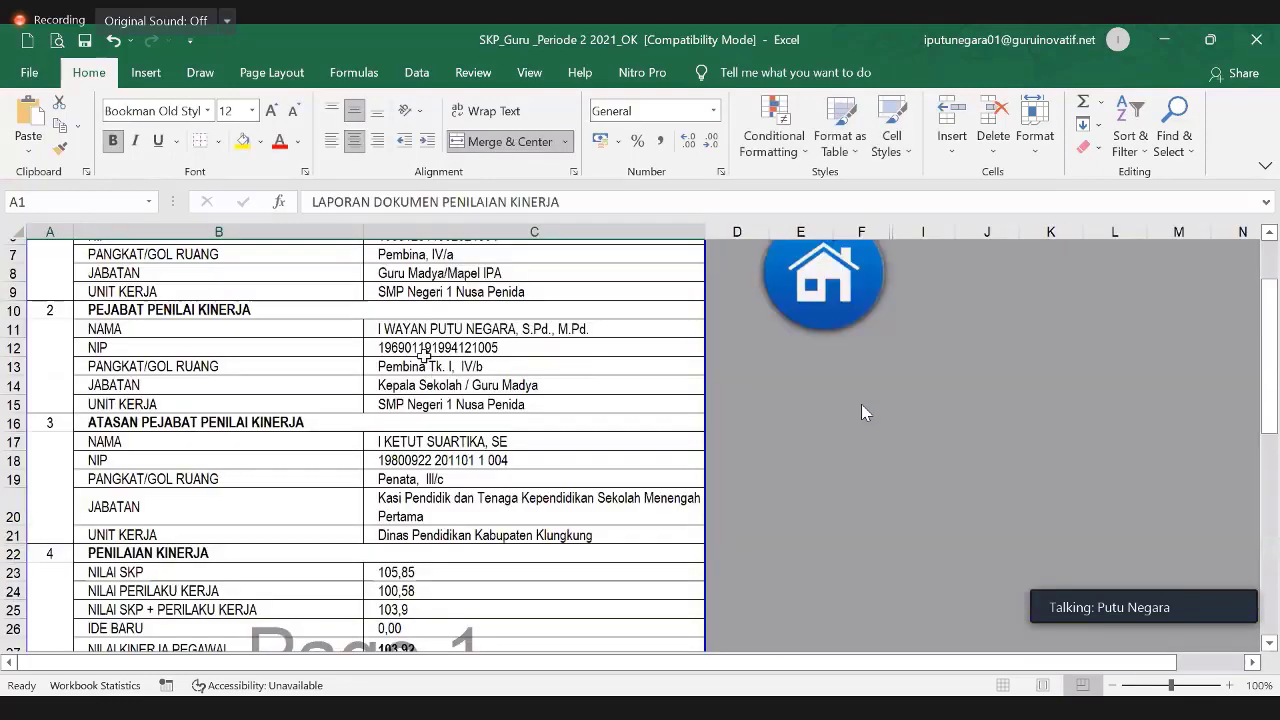
# Step: Re-examine how NILAI SKP is averaged among the Penilaian Kinerja rows of the Laporan Dokumen sheet, and return to the front menu
pyautogui.scroll(1, 440, 437)
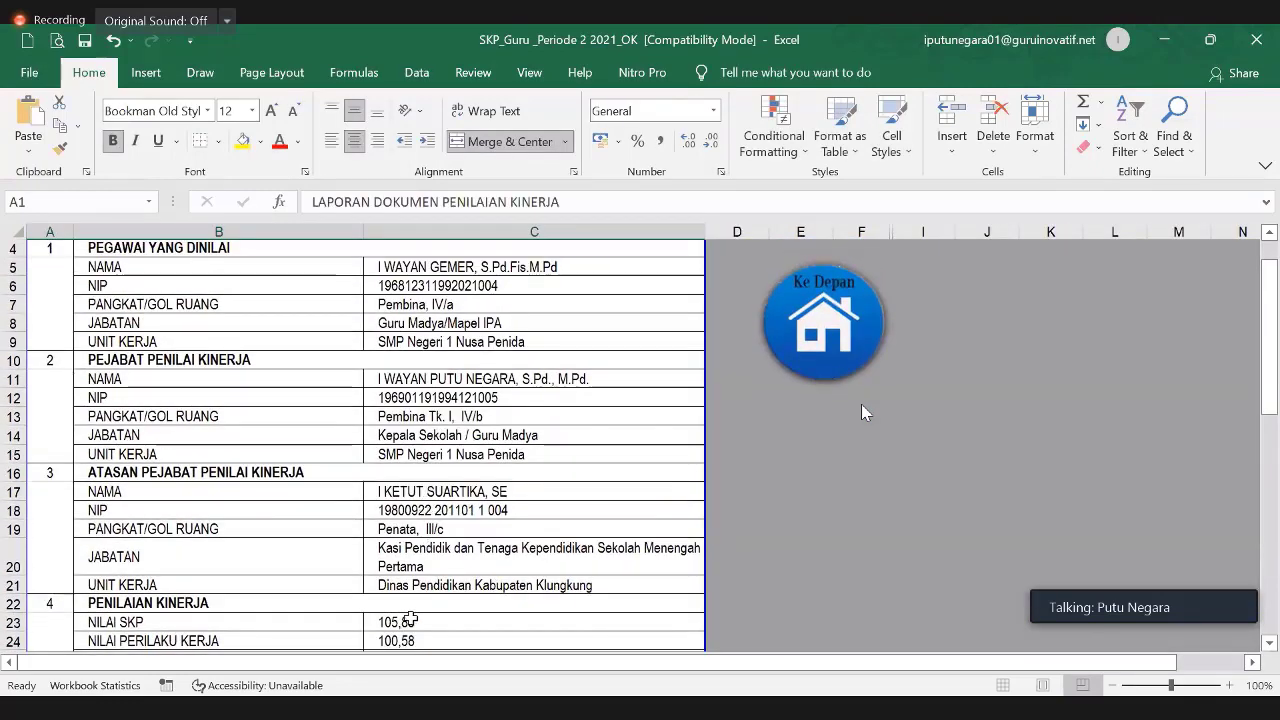
pyautogui.scroll(-1, 409, 605)
pyautogui.click(400, 576)
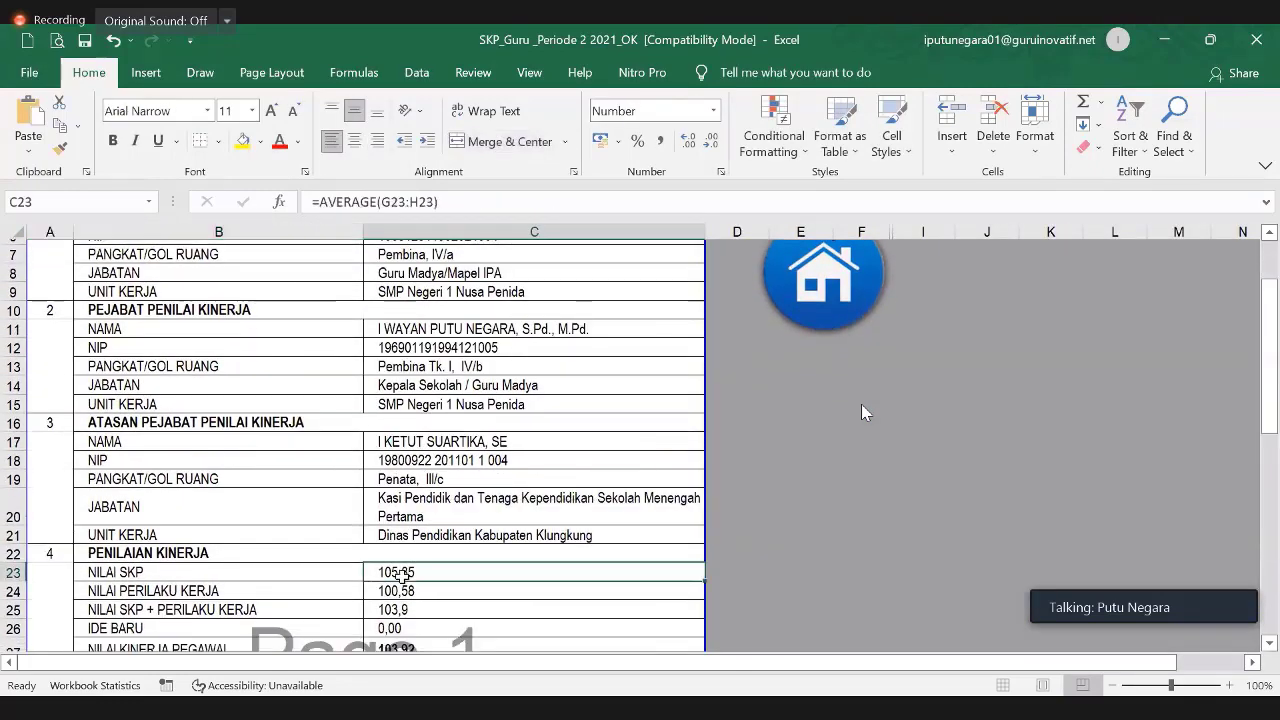
pyautogui.scroll(-2, 405, 572)
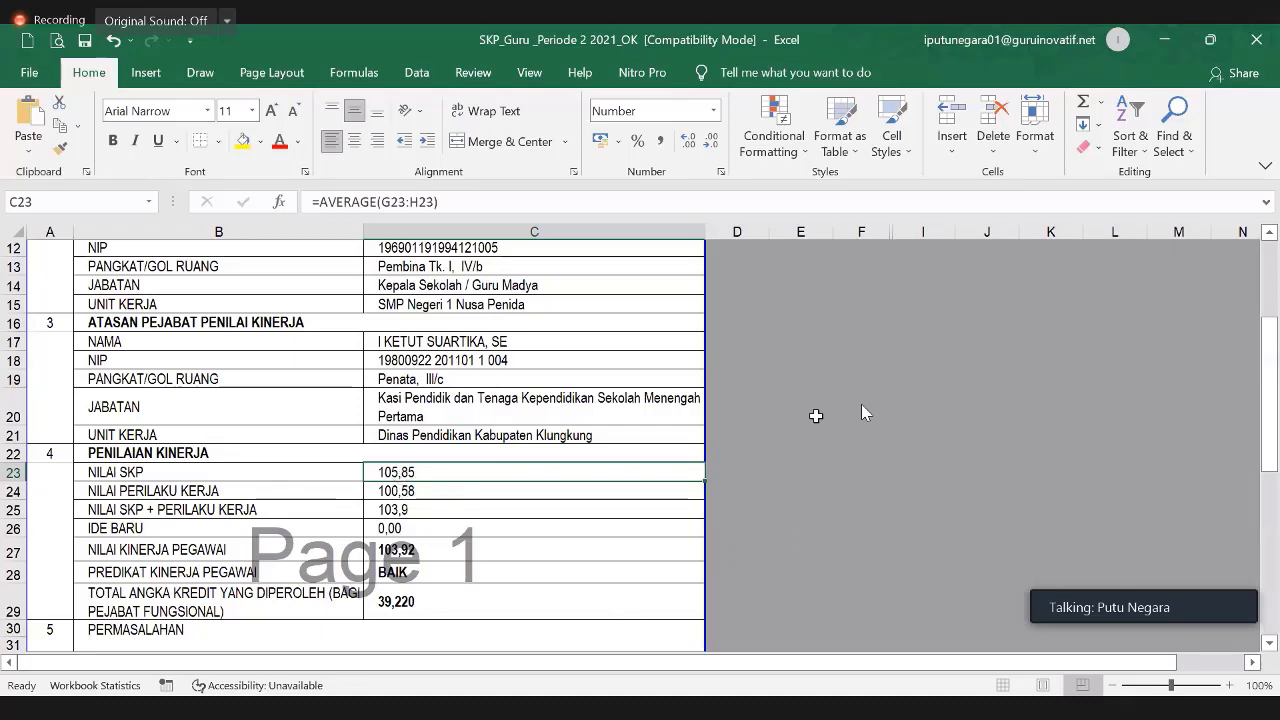
pyautogui.scroll(1, 825, 383)
pyautogui.scroll(2, 825, 381)
pyautogui.click(824, 358)
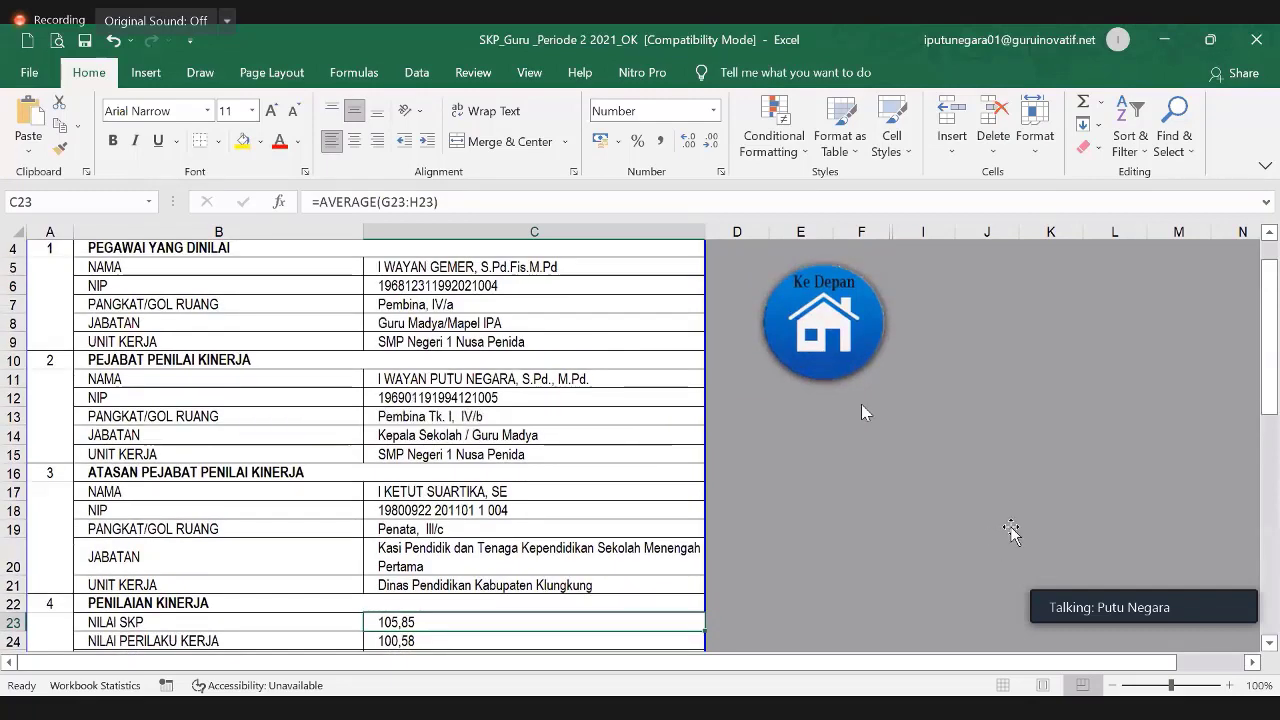
# Step: Consult Penilaian Kinerja_2 from the front menu, and check the Januari - Juni Nilai Kinerja PNS formula on the 2021 integration sheet
pyautogui.scroll(-1, 1072, 509)
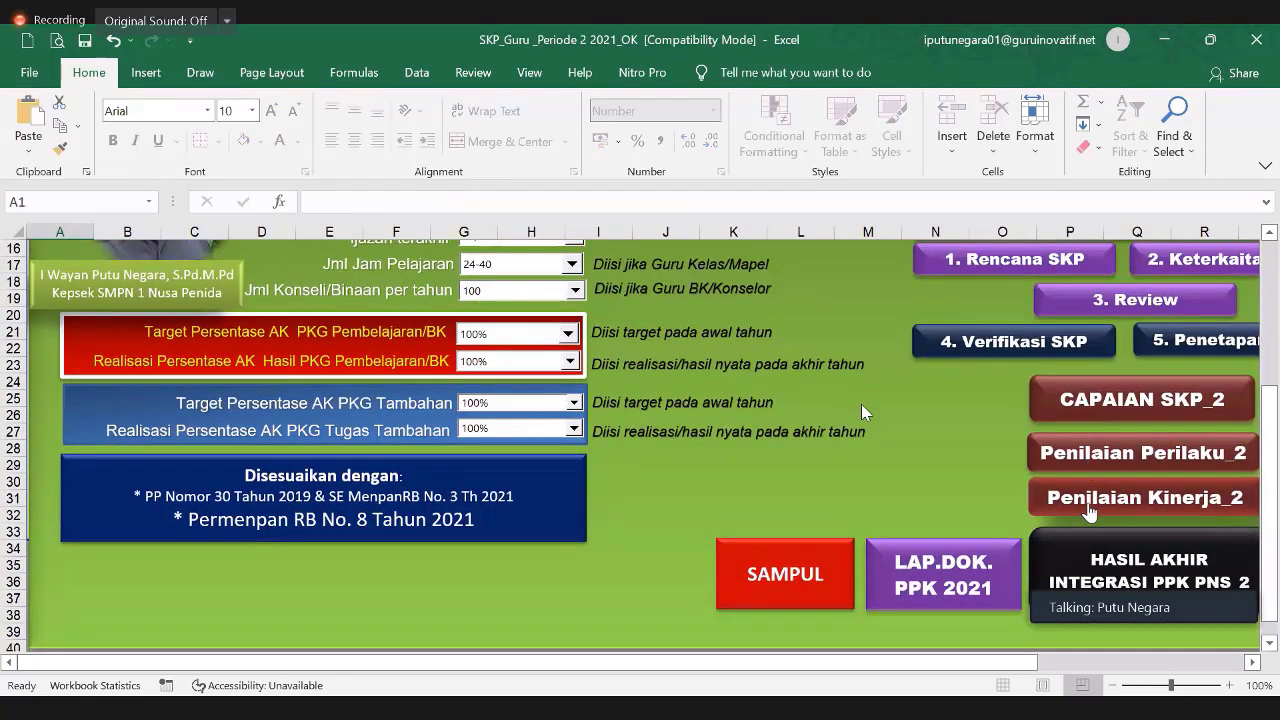
pyautogui.click(1090, 512)
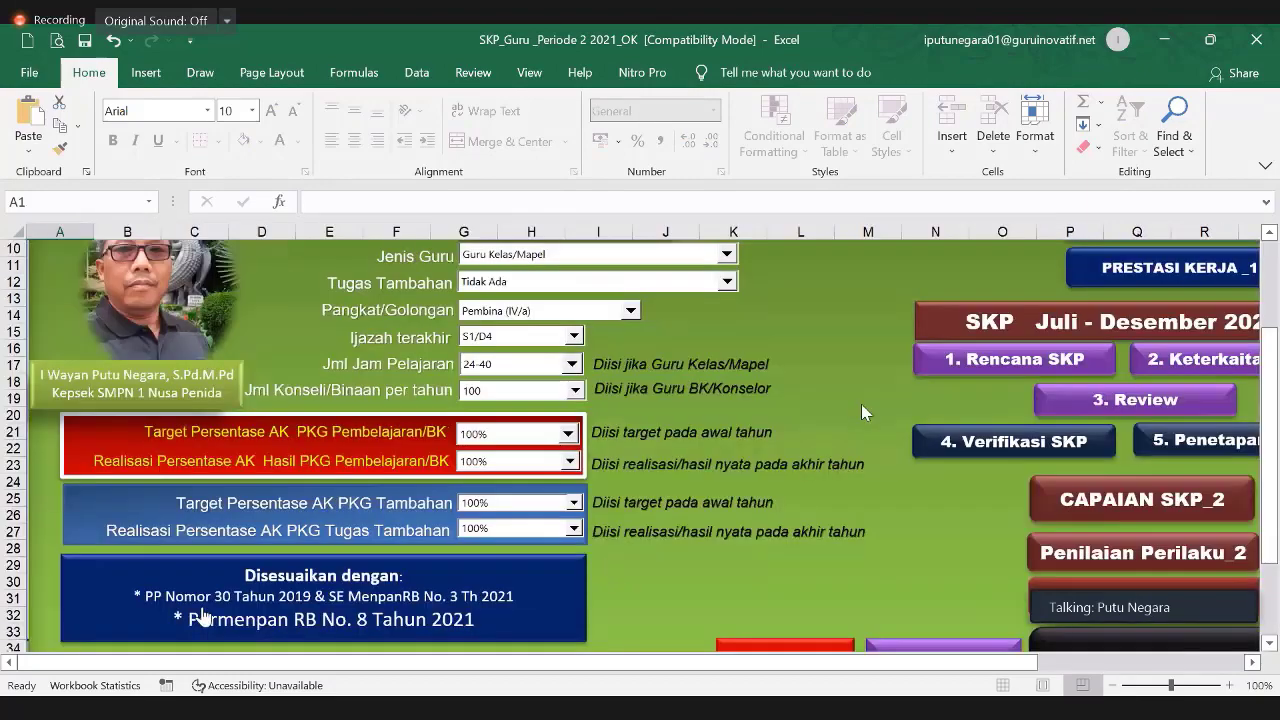
pyautogui.scroll(-1, 186, 587)
pyautogui.click(633, 574)
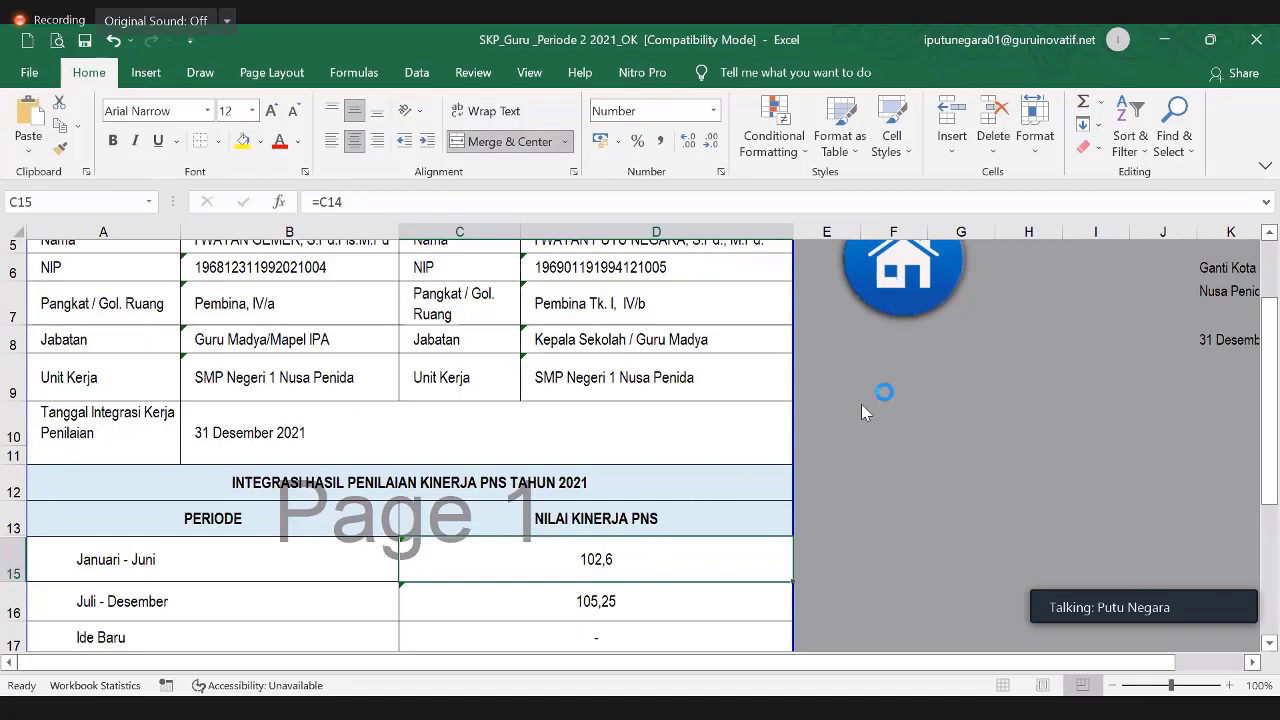
pyautogui.scroll(2, 888, 394)
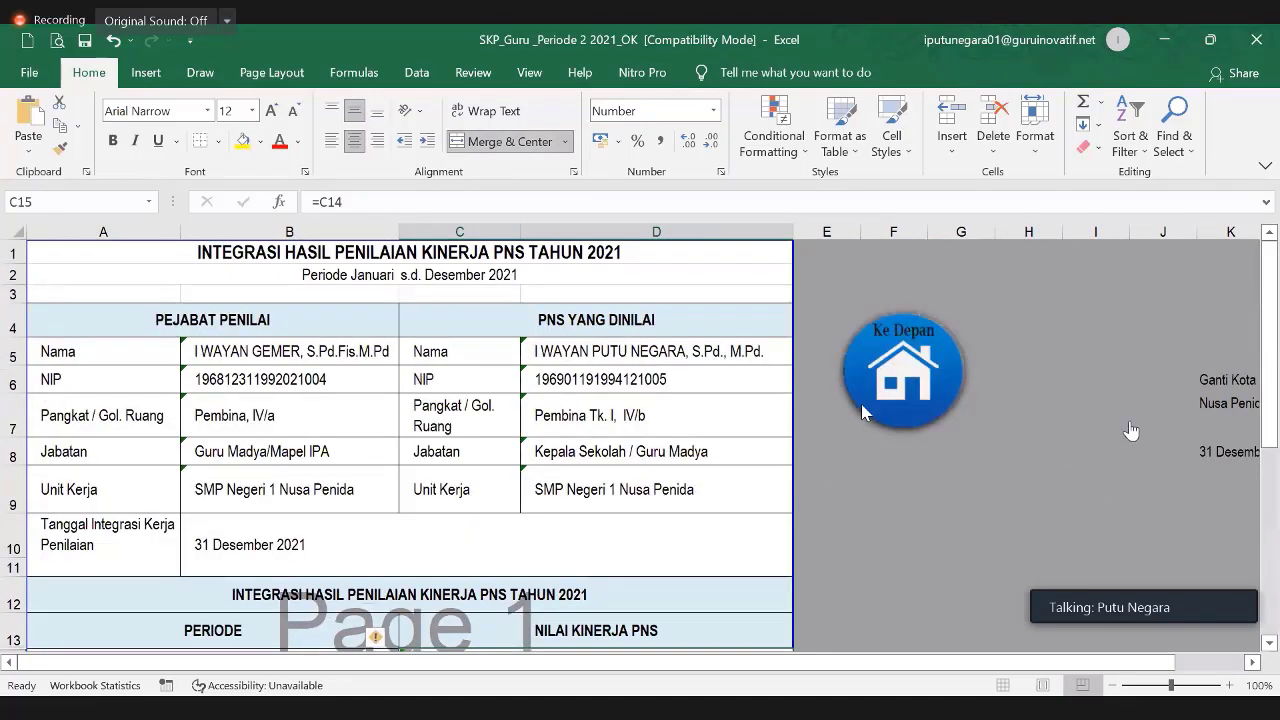
# Step: Return to the front menu, open PRESTASI KERJA_1 and check the Sasaran Kinerja Pegawai (SKP) score's formula, and go back to the menu
pyautogui.click(865, 413)
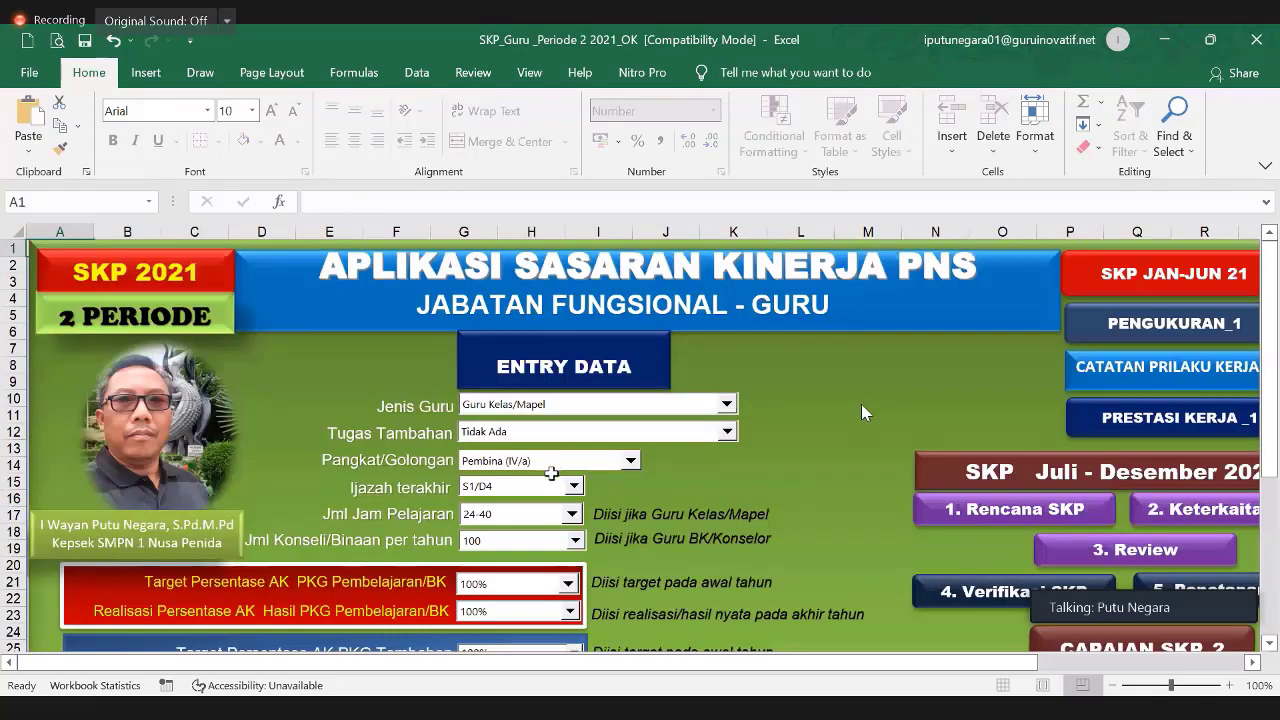
pyautogui.scroll(-2, 552, 462)
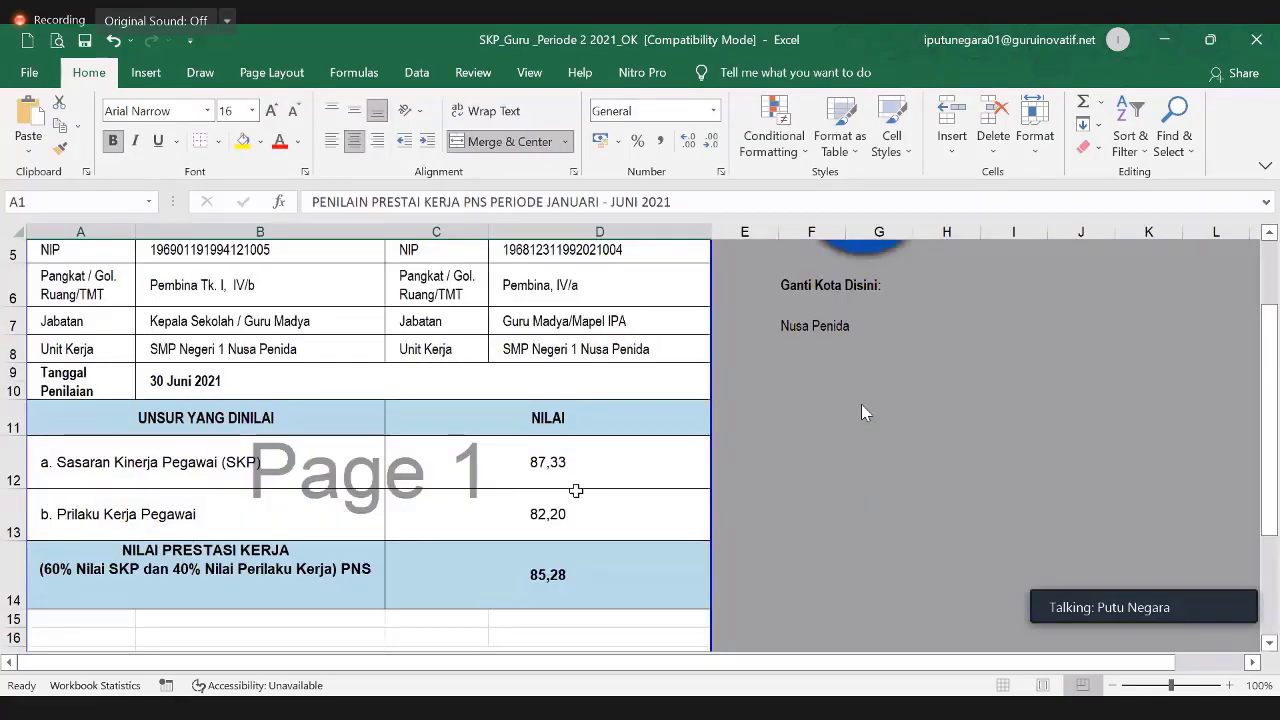
pyautogui.click(554, 470)
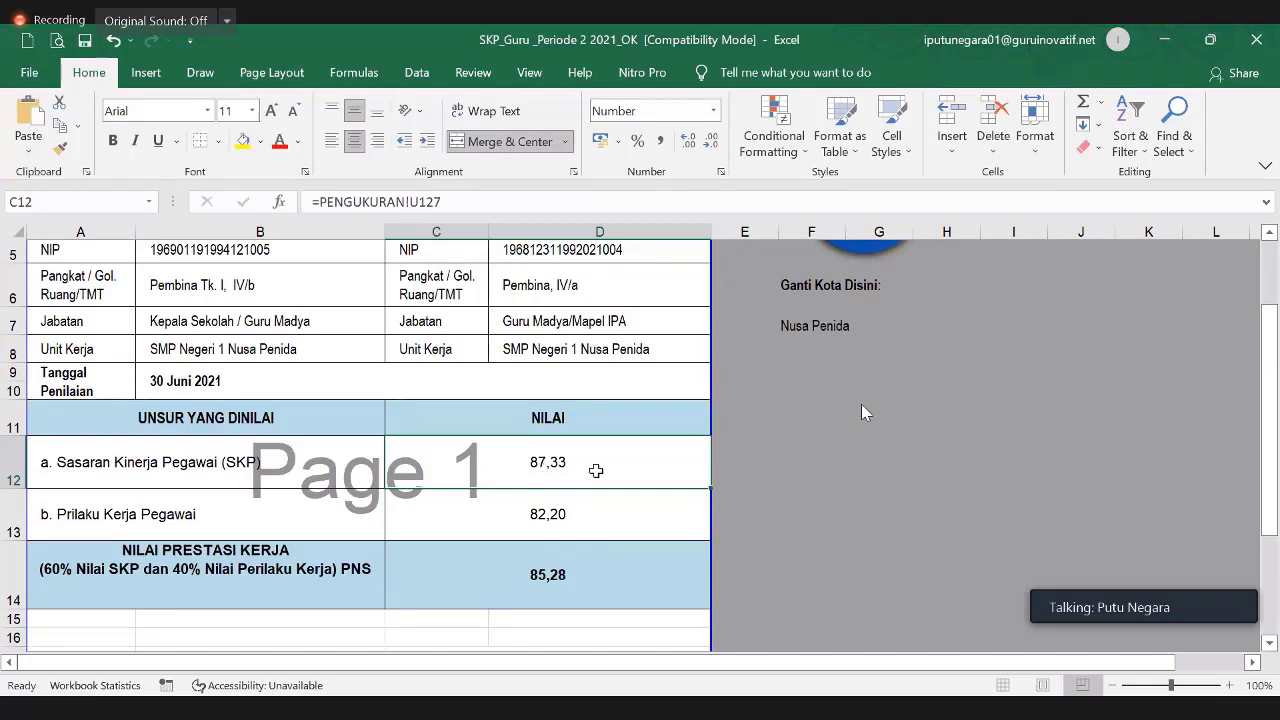
pyautogui.scroll(2, 880, 340)
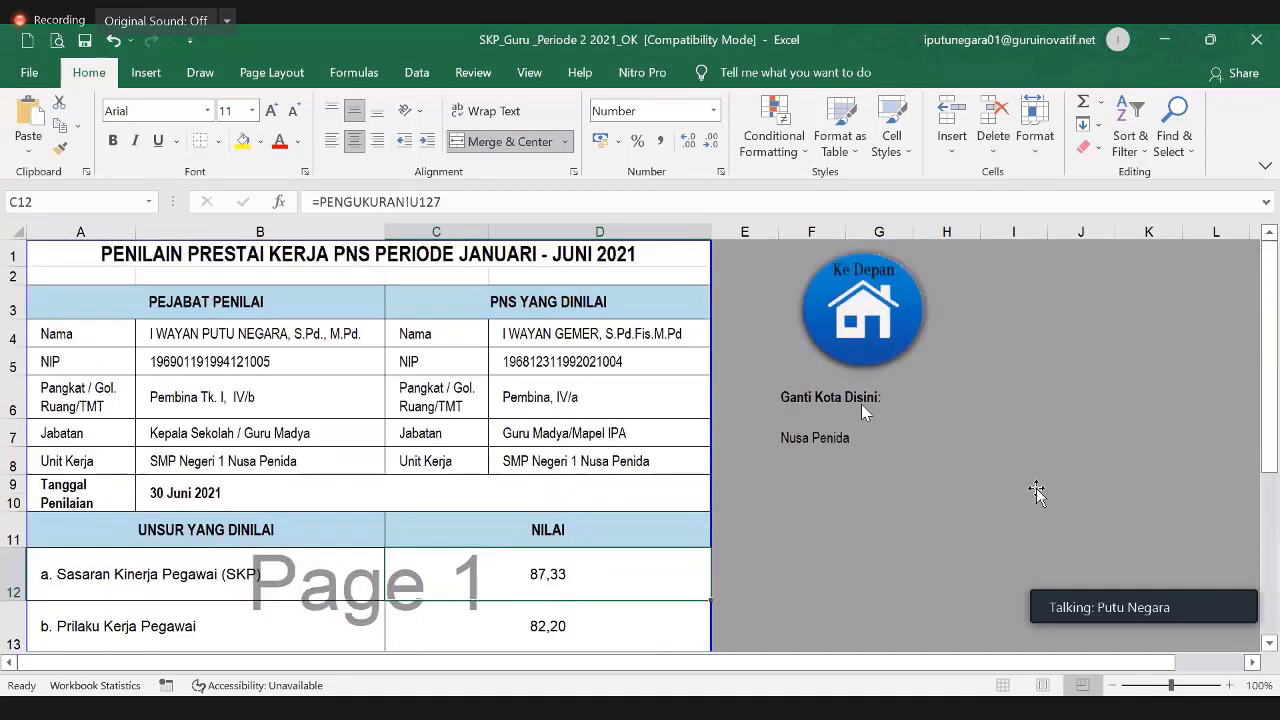
pyautogui.click(868, 310)
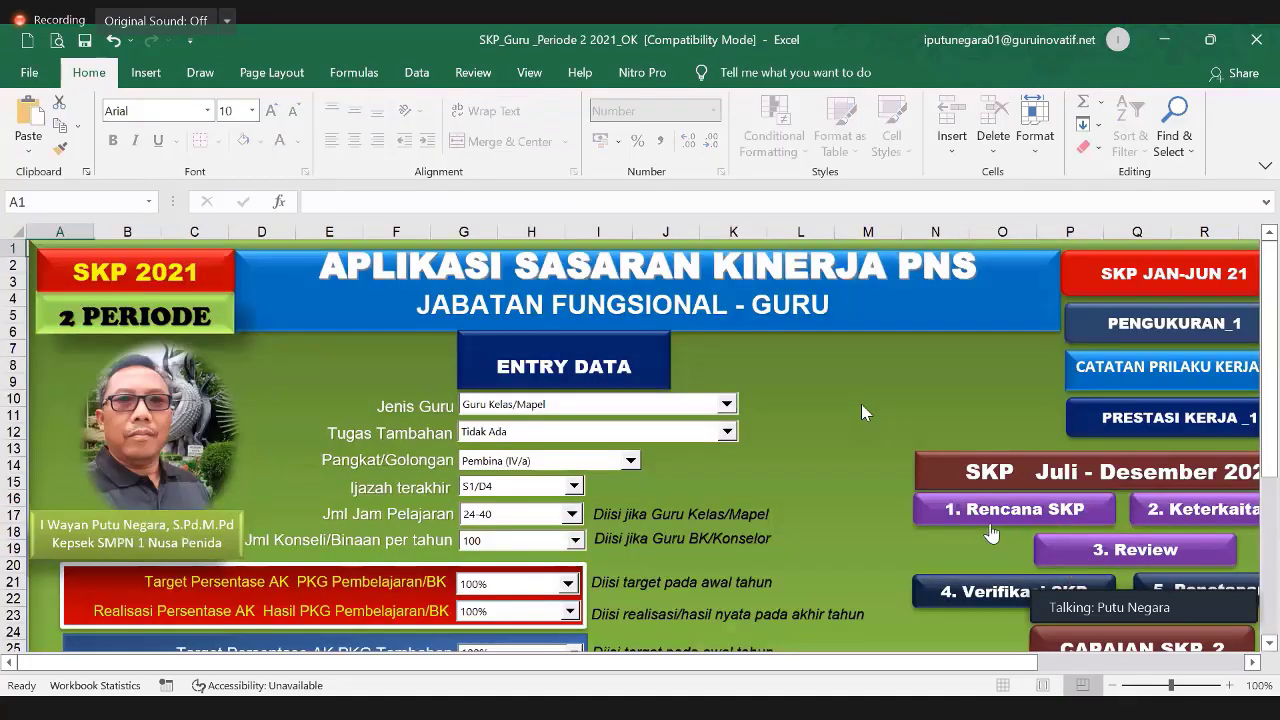
# Step: Open Penilaian Kinerja_2 from the front menu, review its rows from NILAI SKP to PREDIKAT KINERJA PEGAWAI, and return to the menu
pyautogui.scroll(-3, 1100, 490)
pyautogui.scroll(-3, 1113, 467)
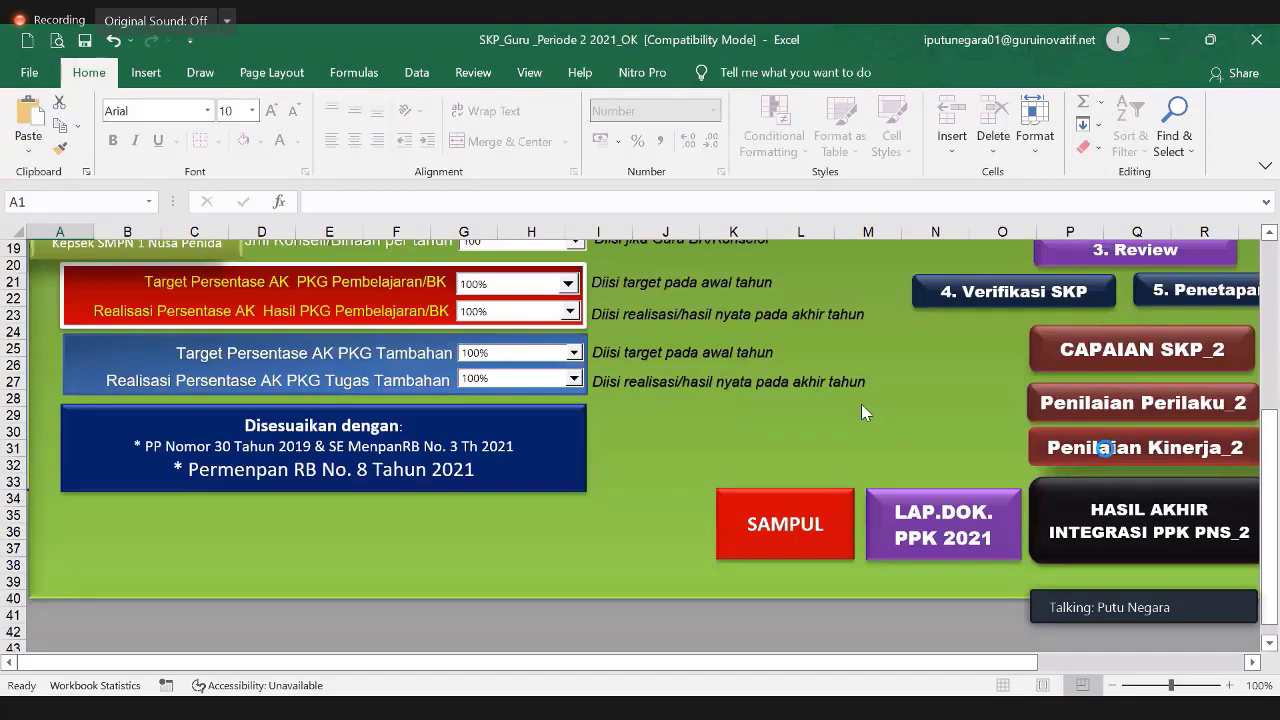
pyautogui.click(880, 495)
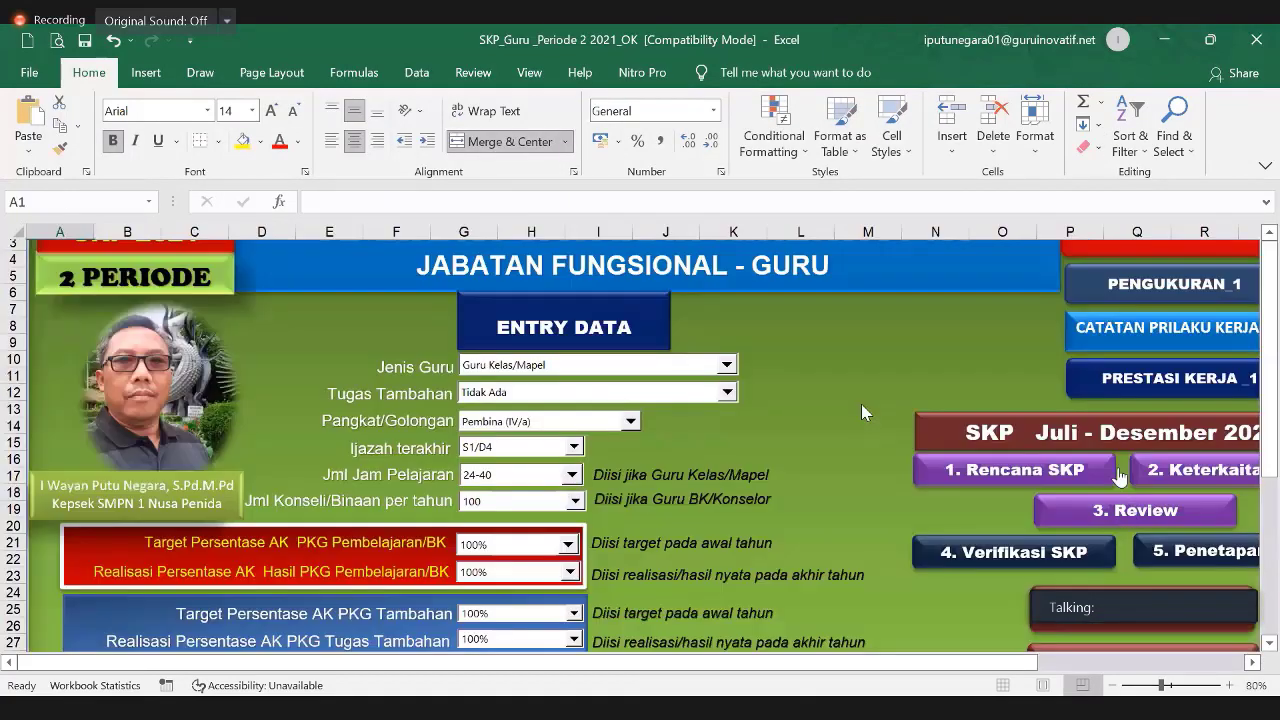
pyautogui.scroll(-6, 860, 410)
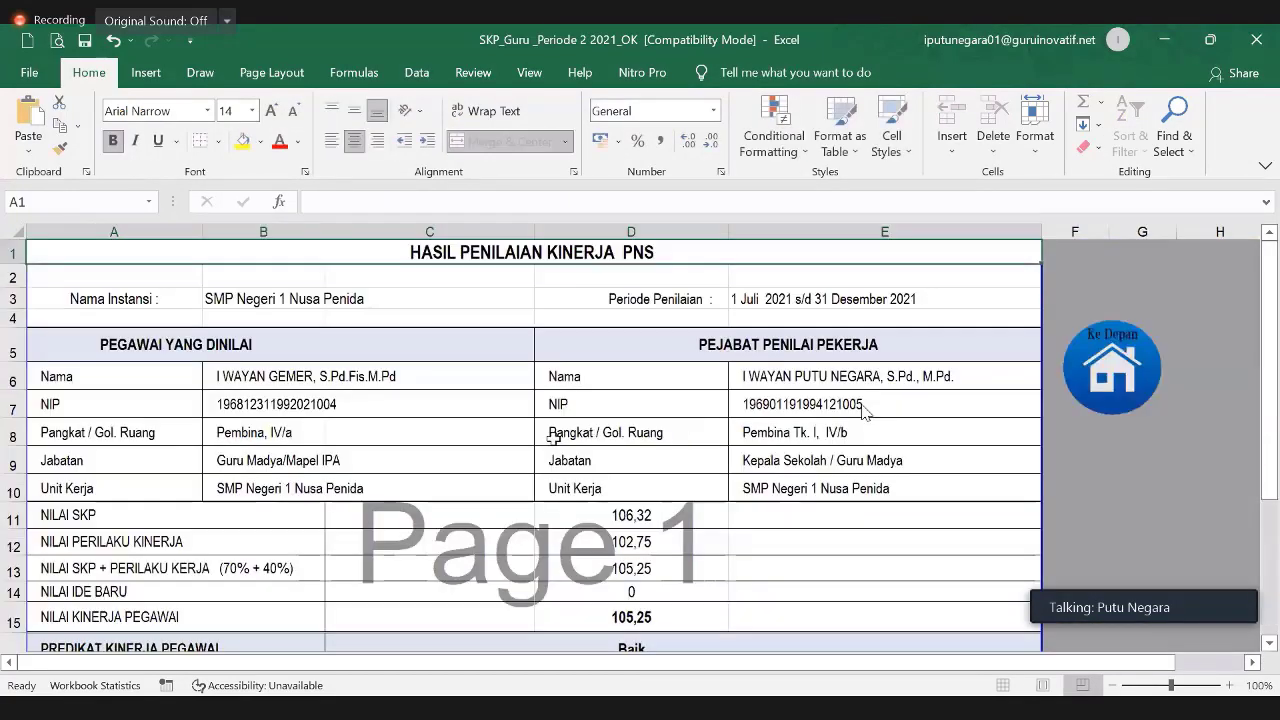
pyautogui.scroll(-2, 863, 410)
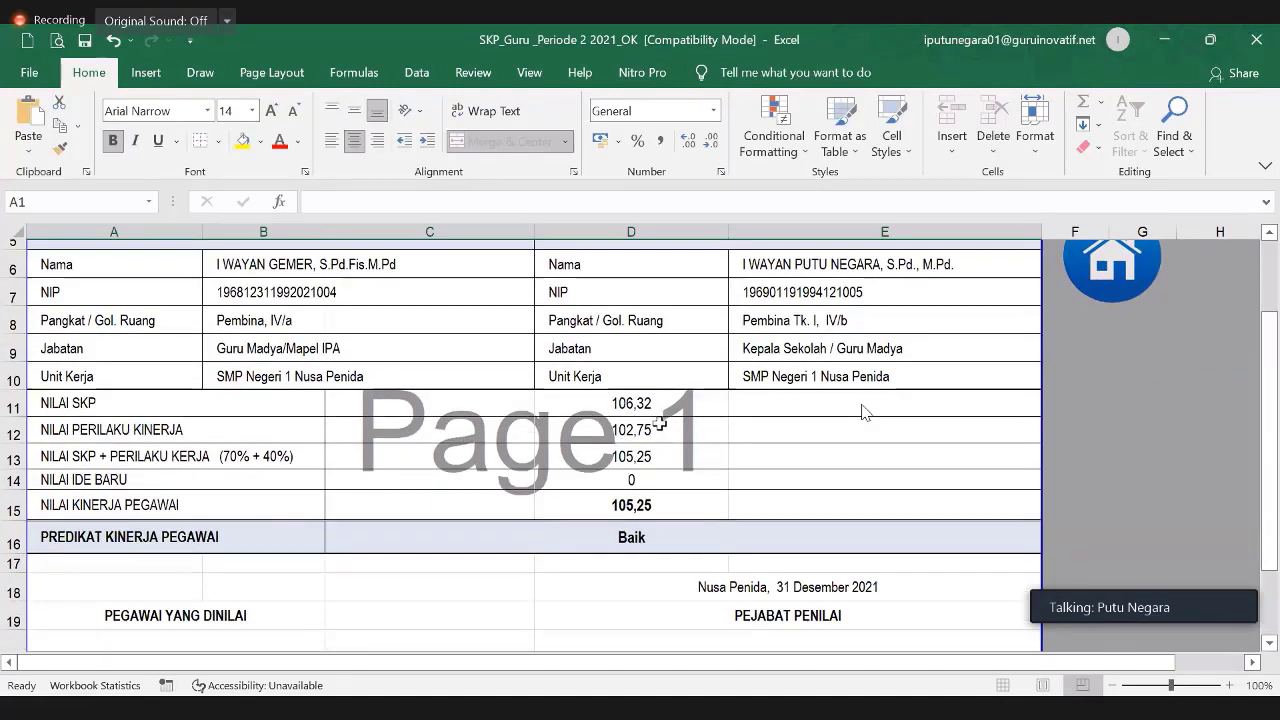
pyautogui.click(1104, 296)
# Step: Open the ENTRY DATA identity sheet, review the Pegawai Bersangkutan and Pejabat Penilai details, and return to the front menu
pyautogui.scroll(-5, 865, 412)
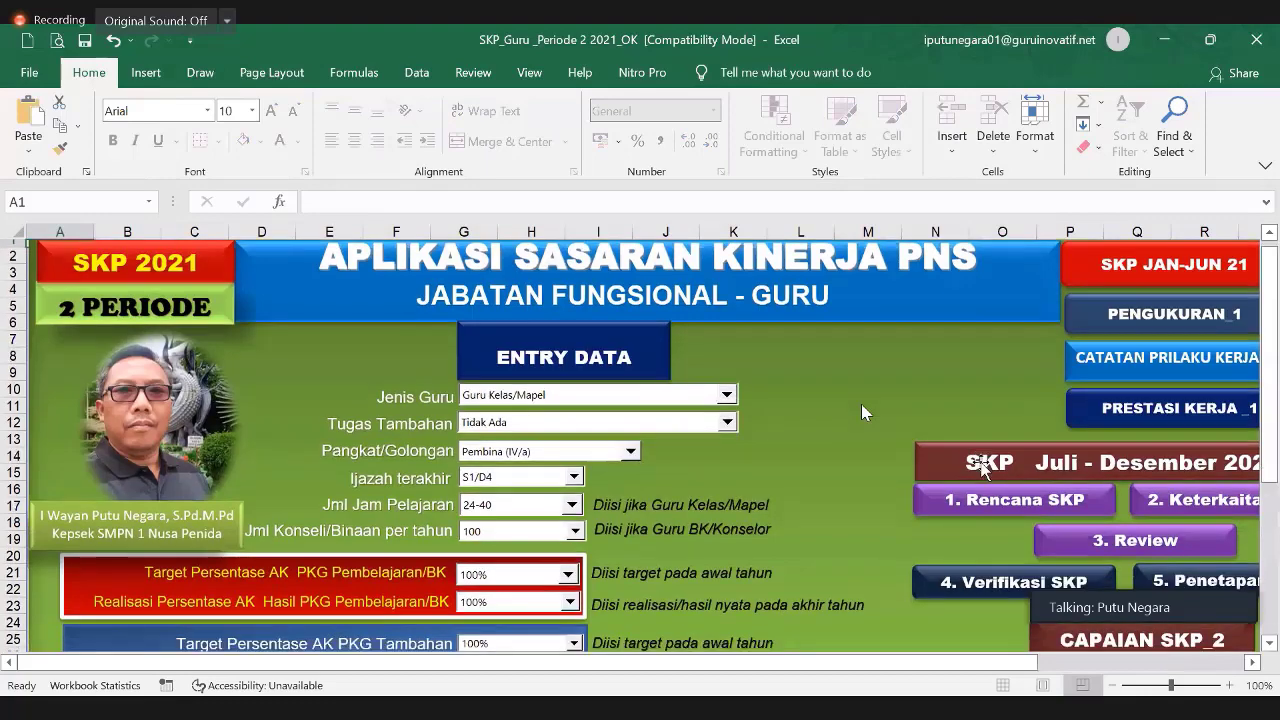
pyautogui.scroll(5, 911, 519)
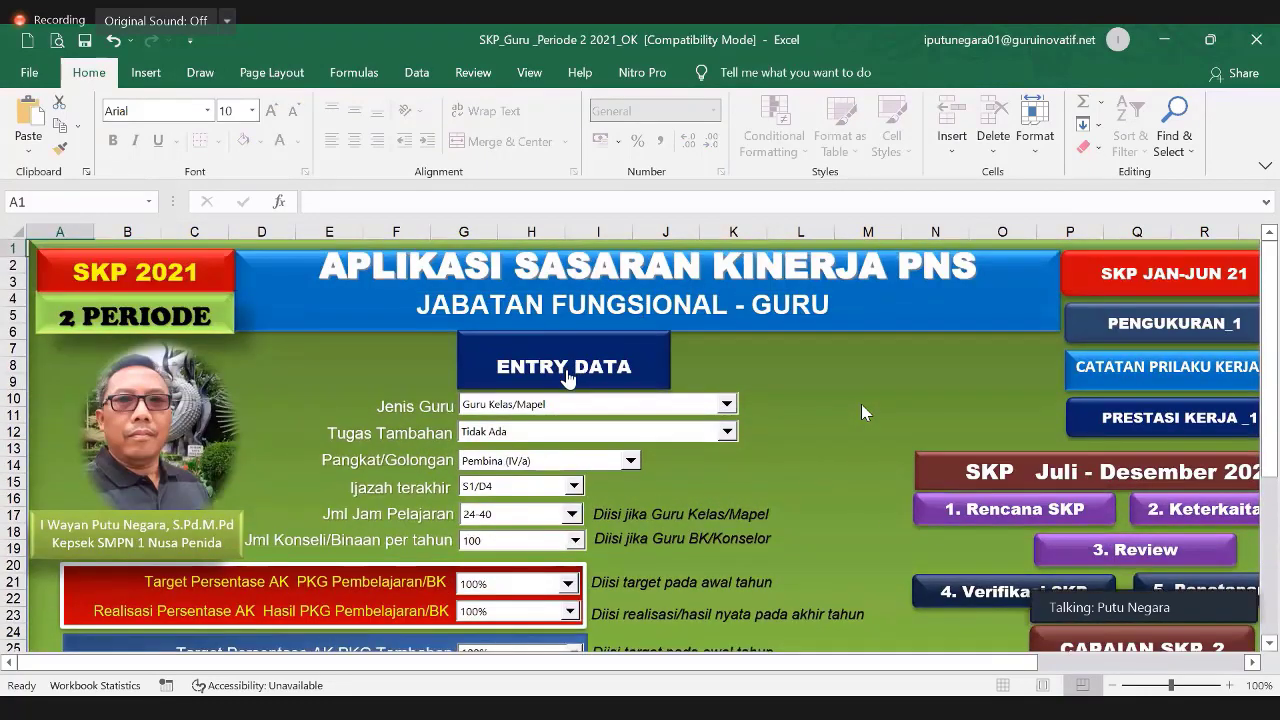
pyautogui.click(567, 377)
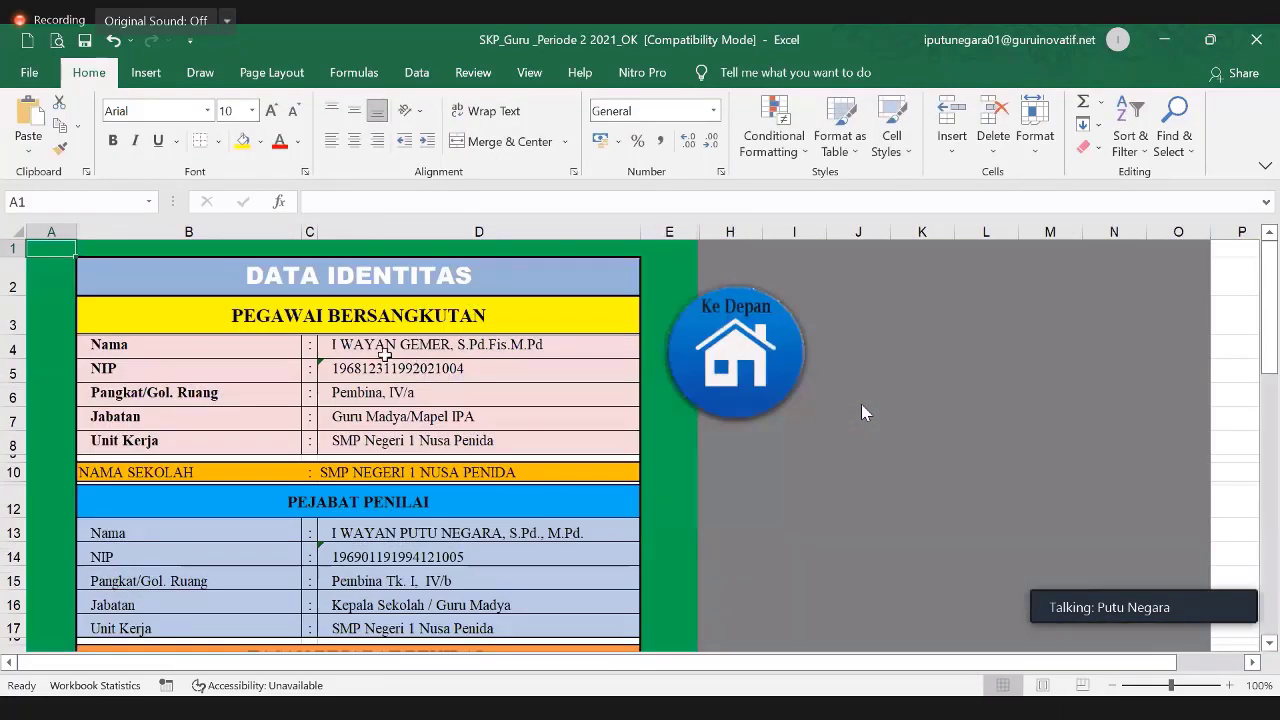
pyautogui.scroll(-4, 383, 352)
pyautogui.scroll(4, 671, 340)
pyautogui.click(745, 362)
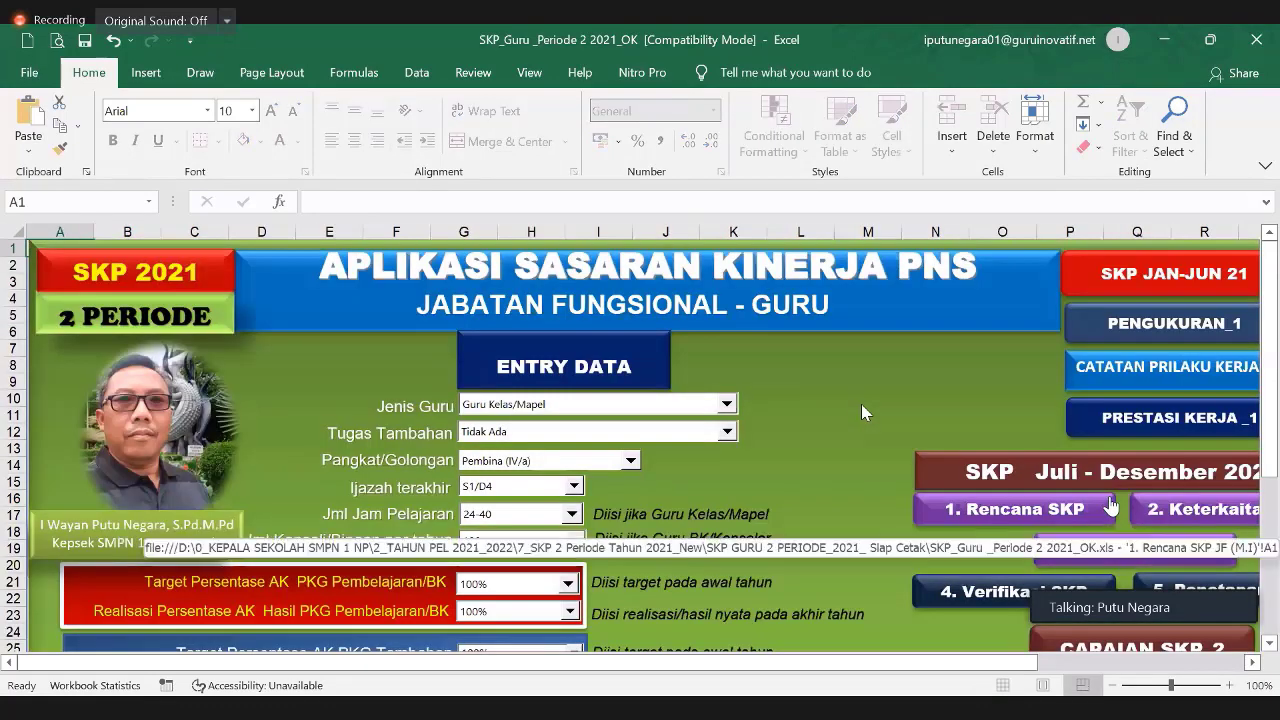